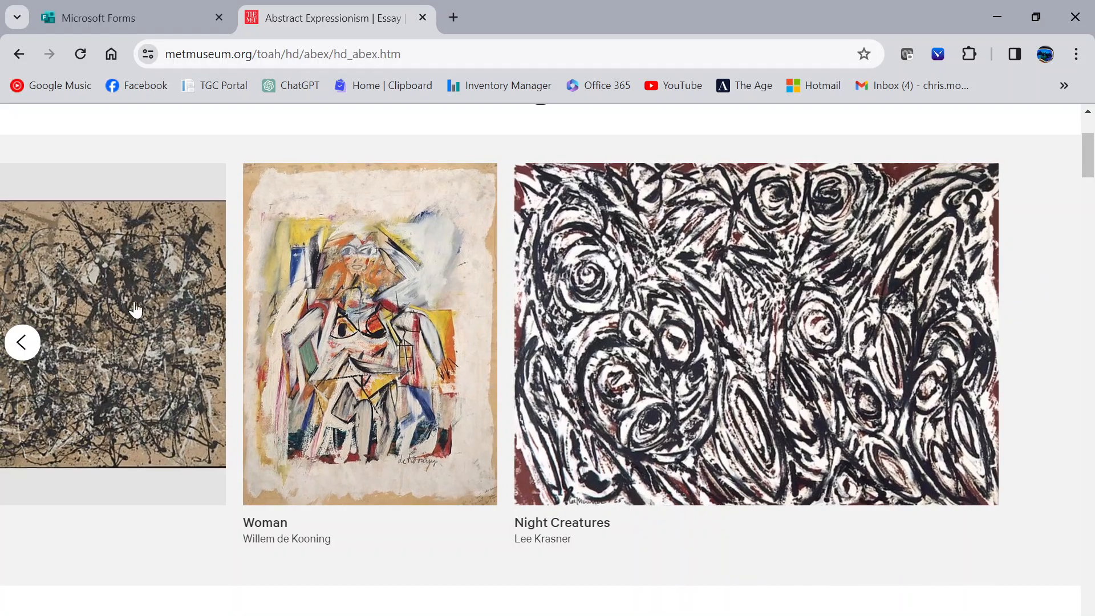
Browse the Abstract Expressionism artwork carousel back to Pollock's Number 28, 1950, and switch to Photoshop
left_click(21, 344)
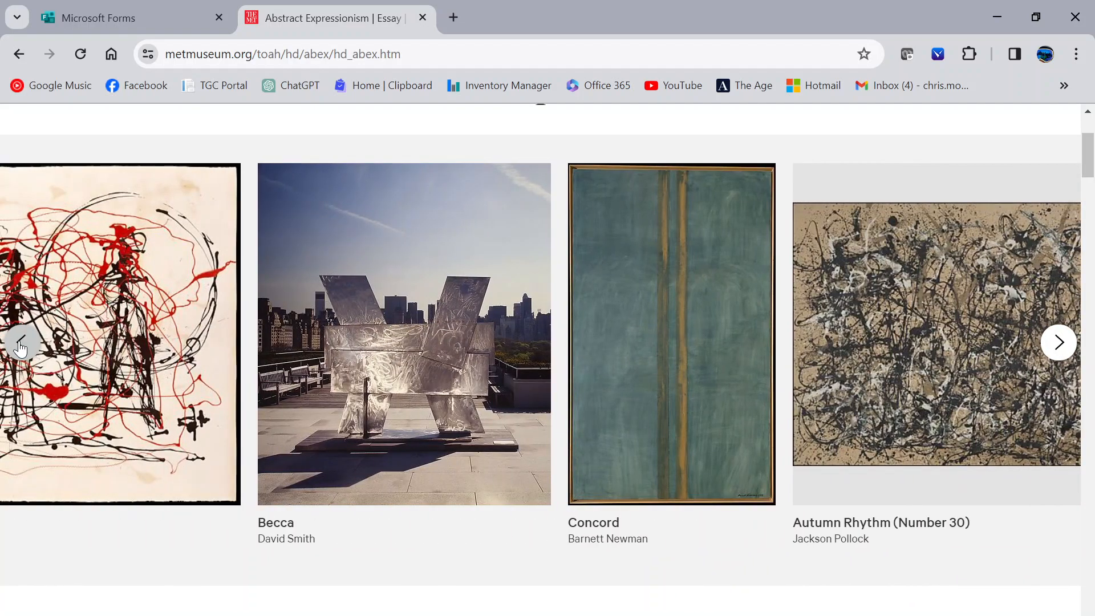
left_click(21, 344)
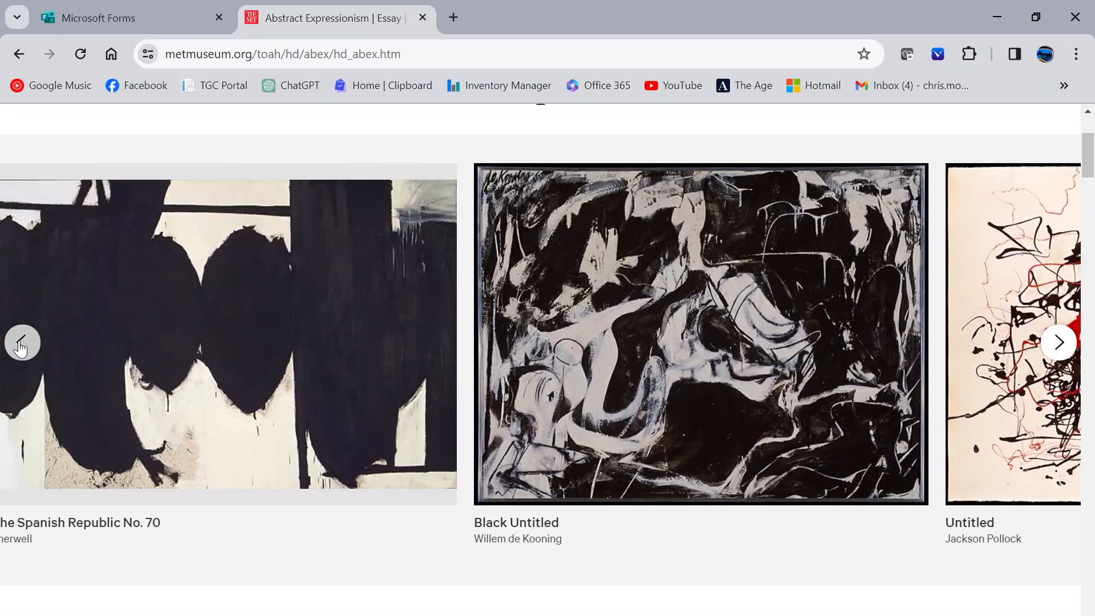
left_click(22, 344)
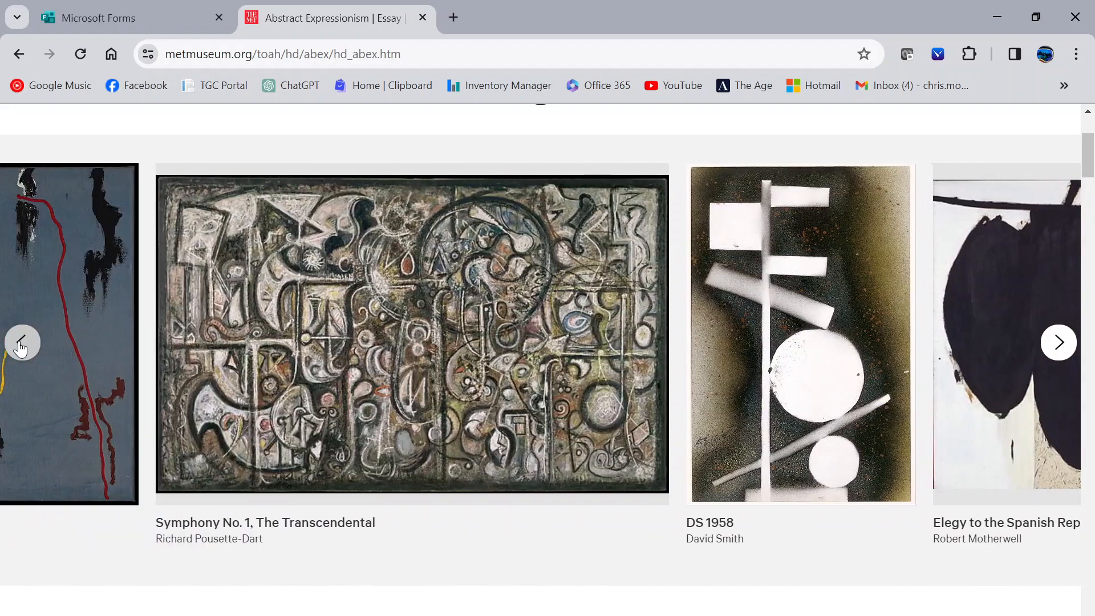
left_click(21, 344)
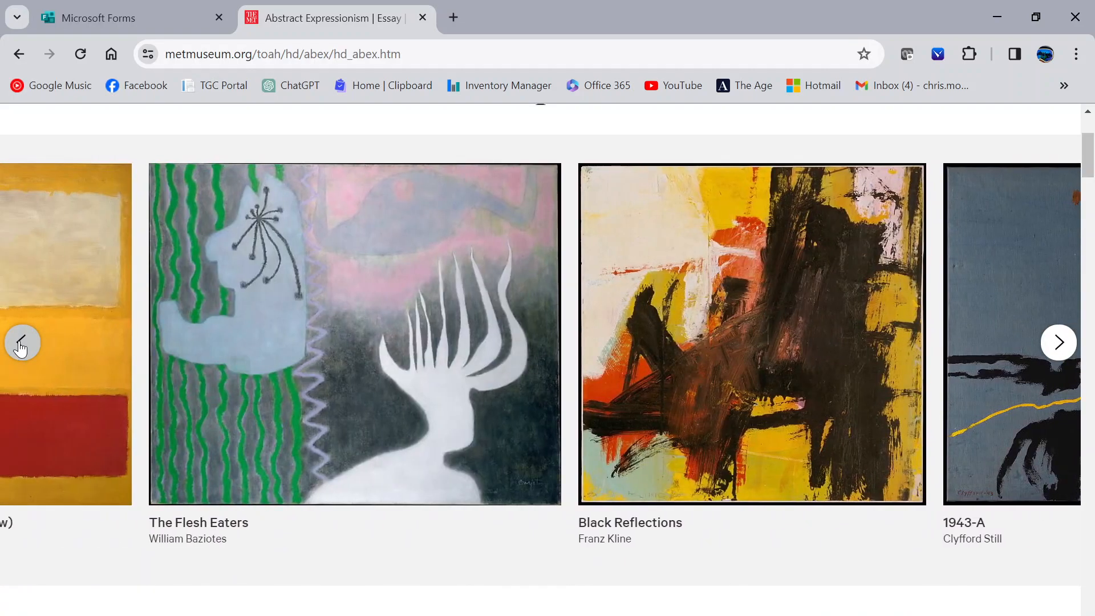
left_click(21, 344)
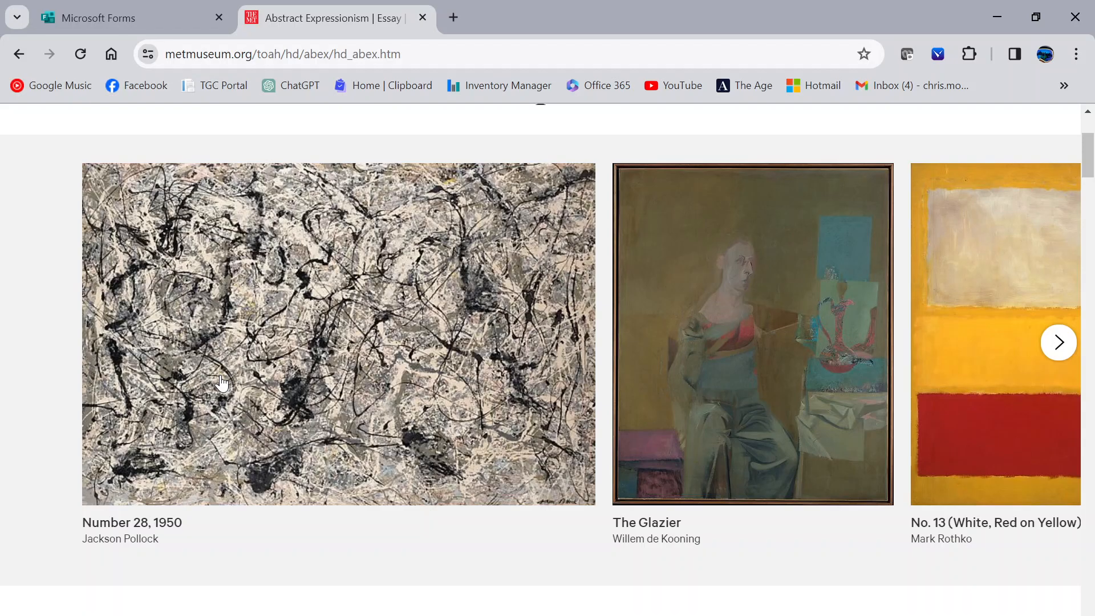
key("alt+Tab")
key("alt+Tab")
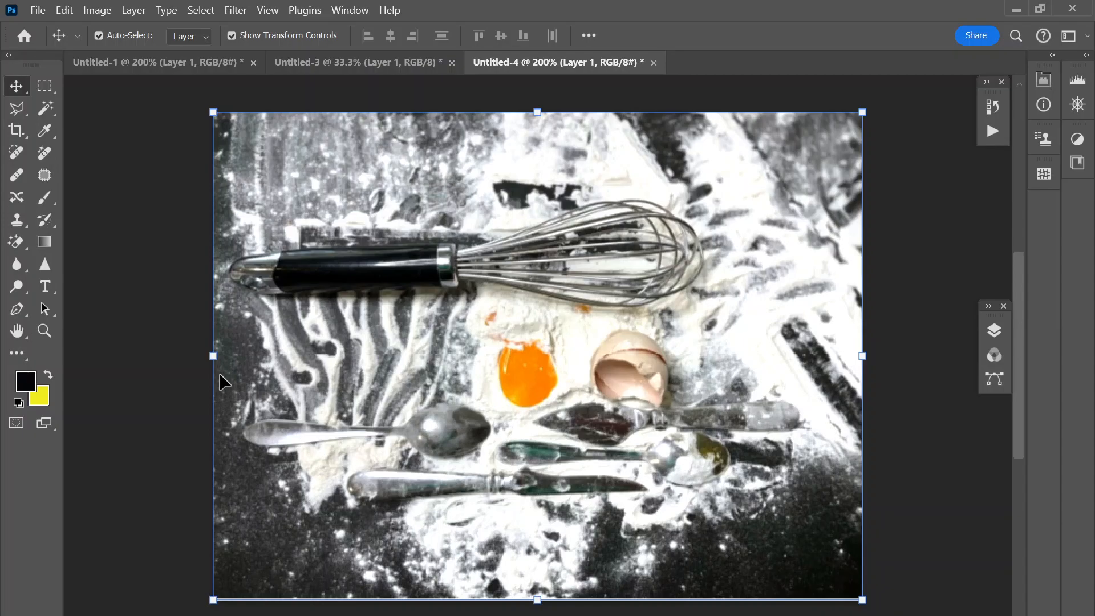
left_click(105, 11)
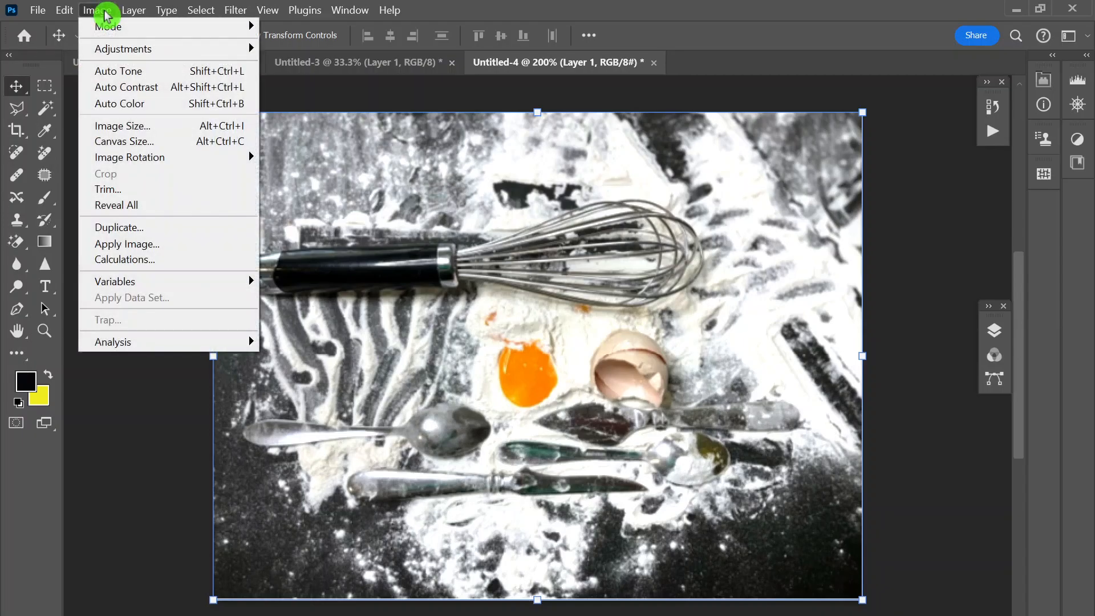
mouse_move(107, 50)
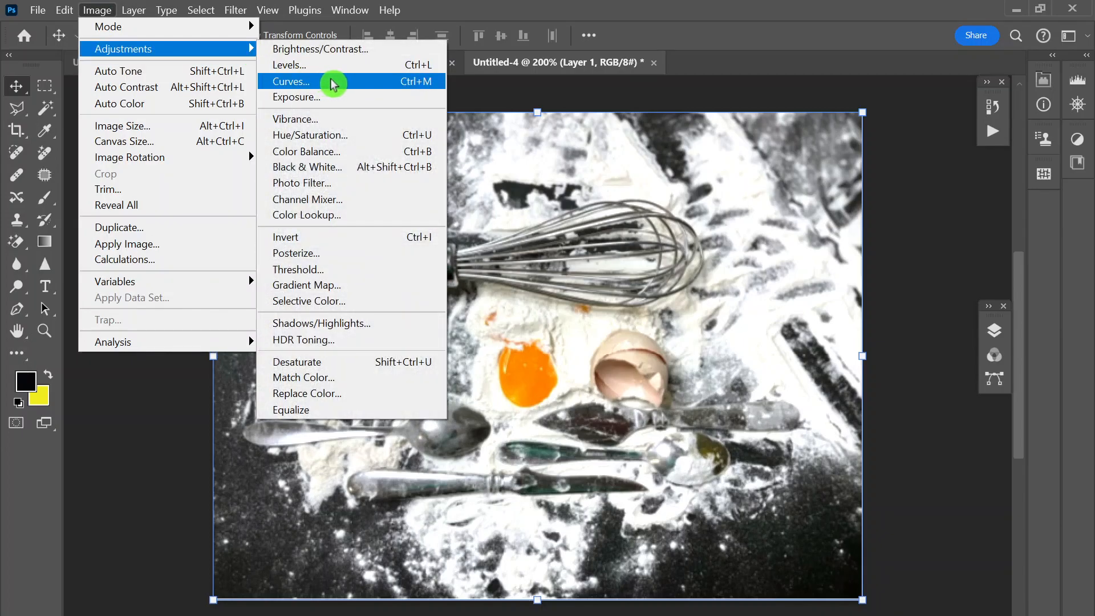
left_click(343, 65)
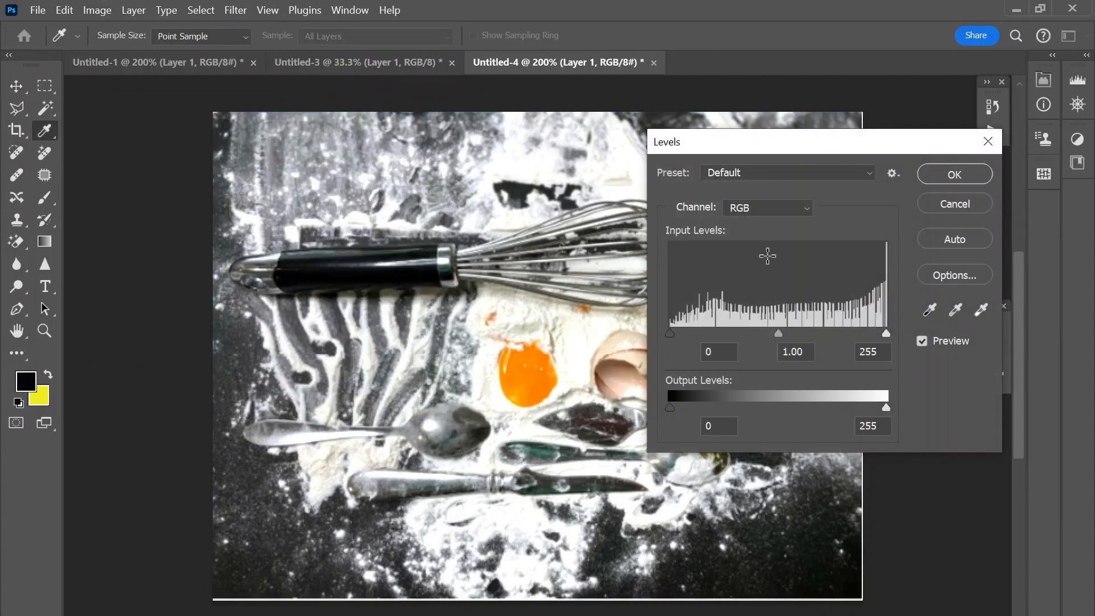
left_click(968, 208)
Revert the Untitled-4 document to its Paste history state
left_click(992, 107)
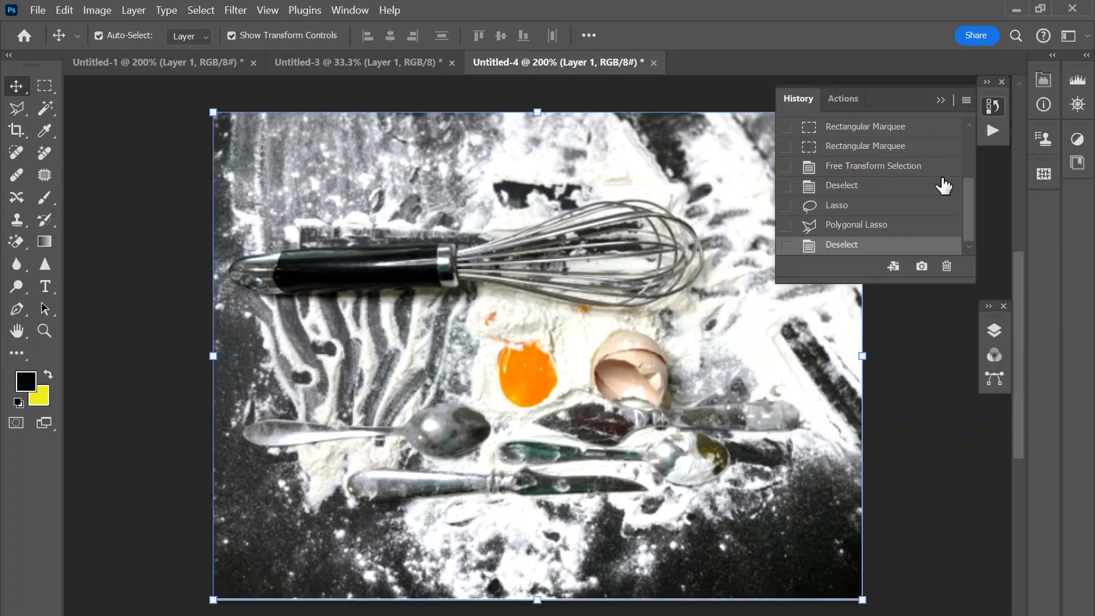
scroll(924, 171, "up", 3)
left_click(884, 153)
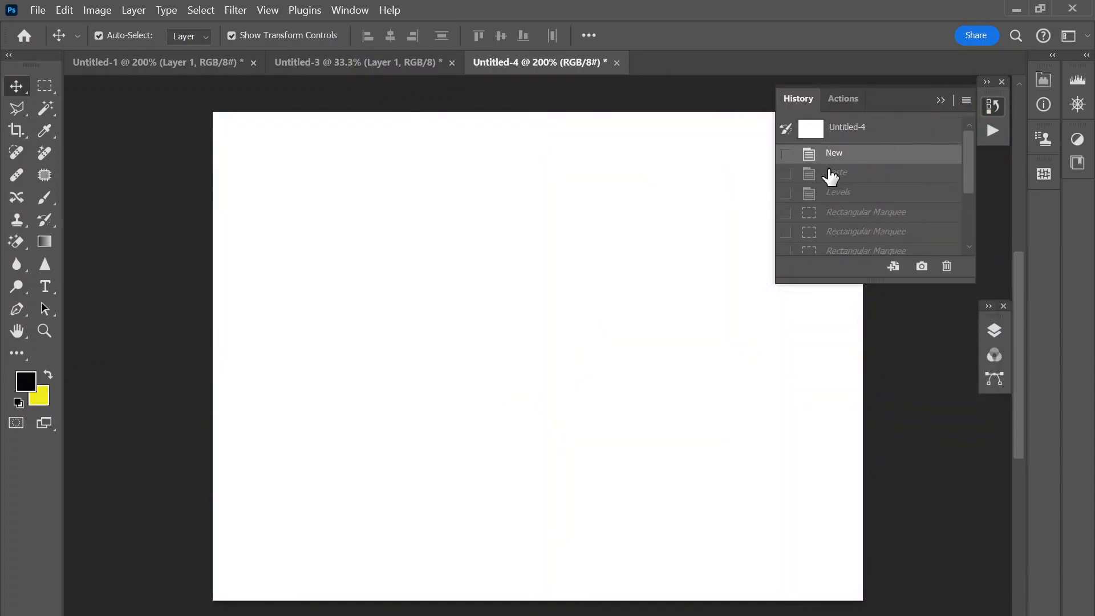
left_click(847, 173)
In a Levels adjustment, sample the whisk's black handle as black point and the bright flour near the photo's upper edge as white point
left_click(130, 10)
left_click(97, 10)
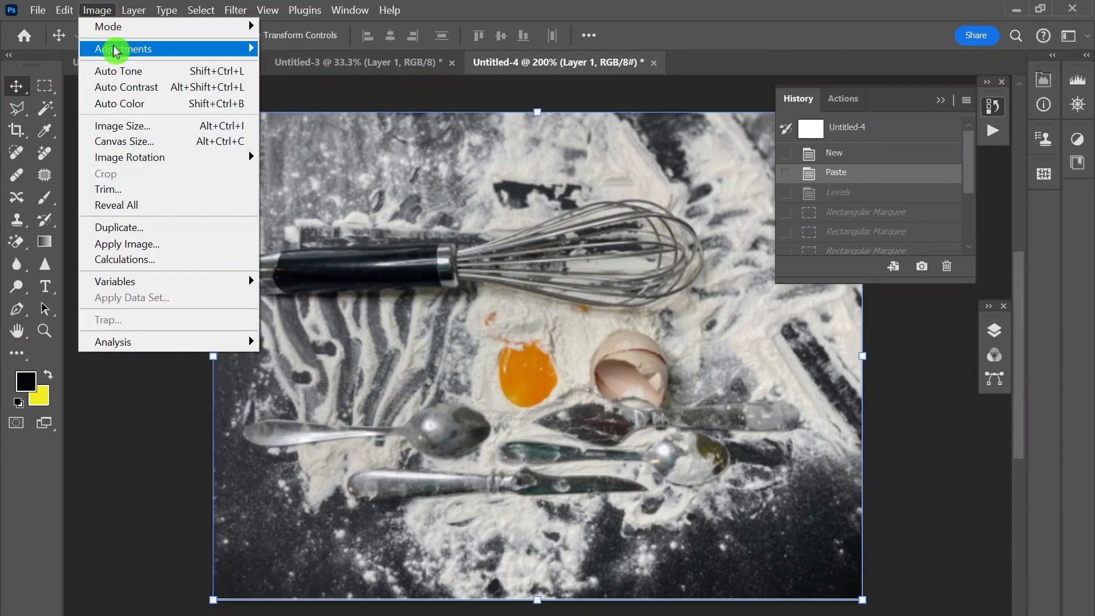
mouse_move(116, 50)
left_click(334, 69)
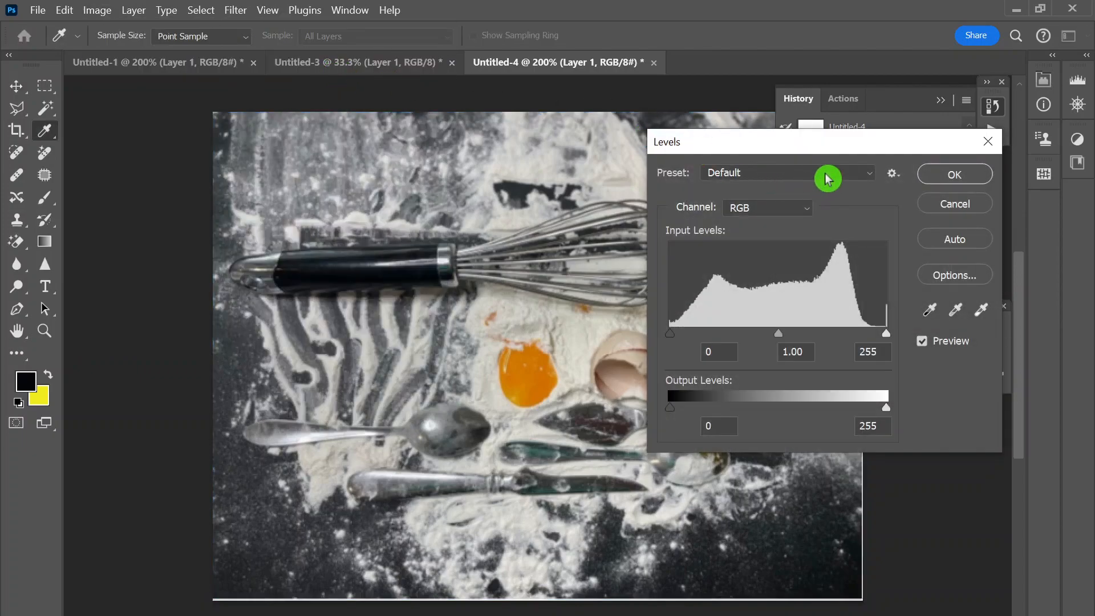
left_click(932, 313)
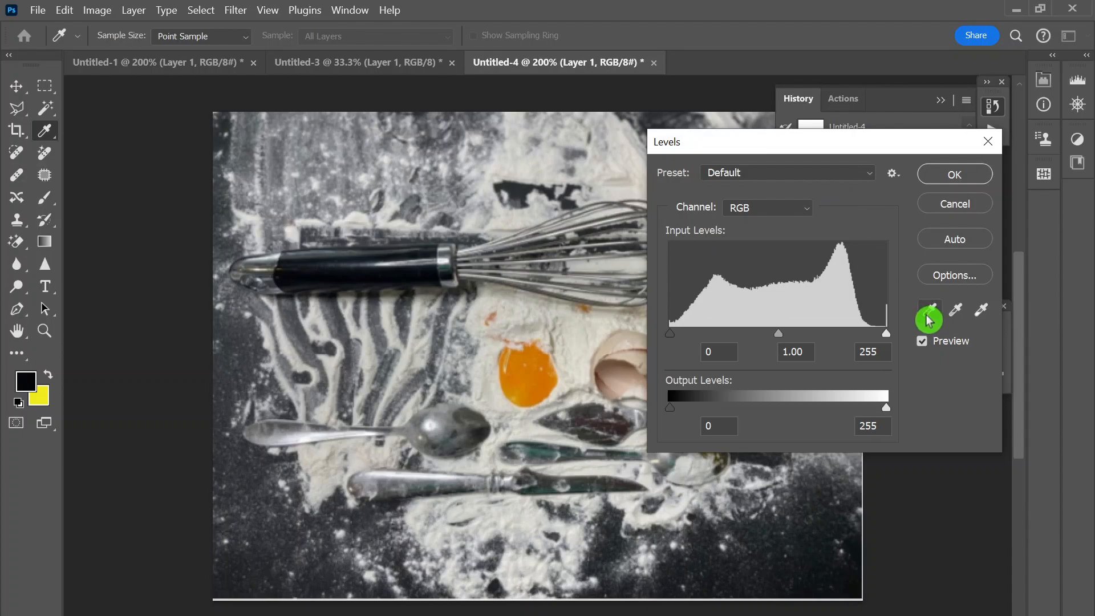
left_click(929, 312)
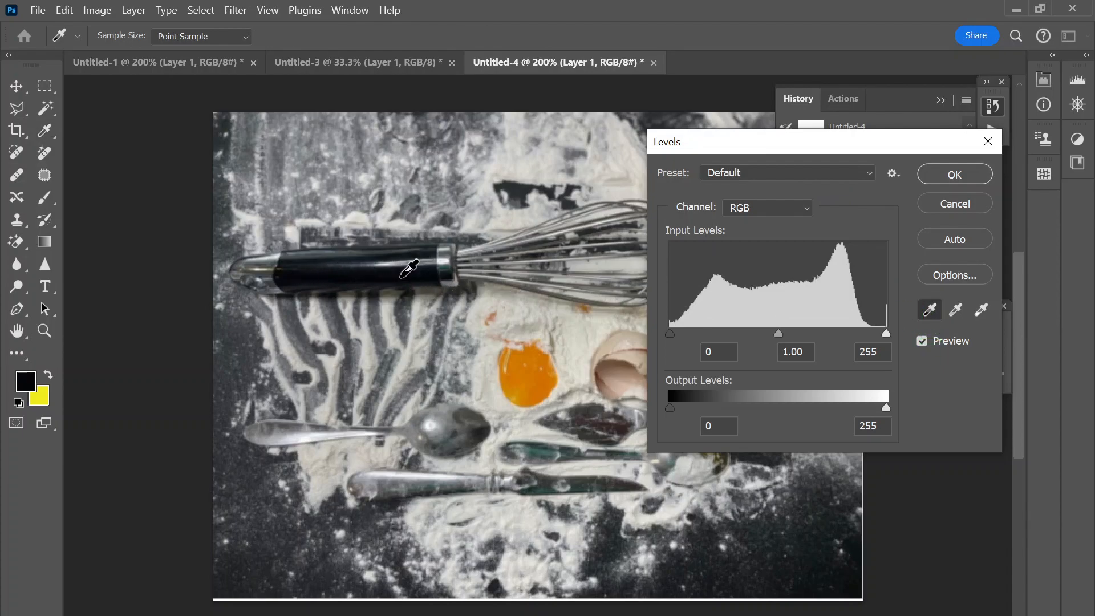
left_click(436, 262)
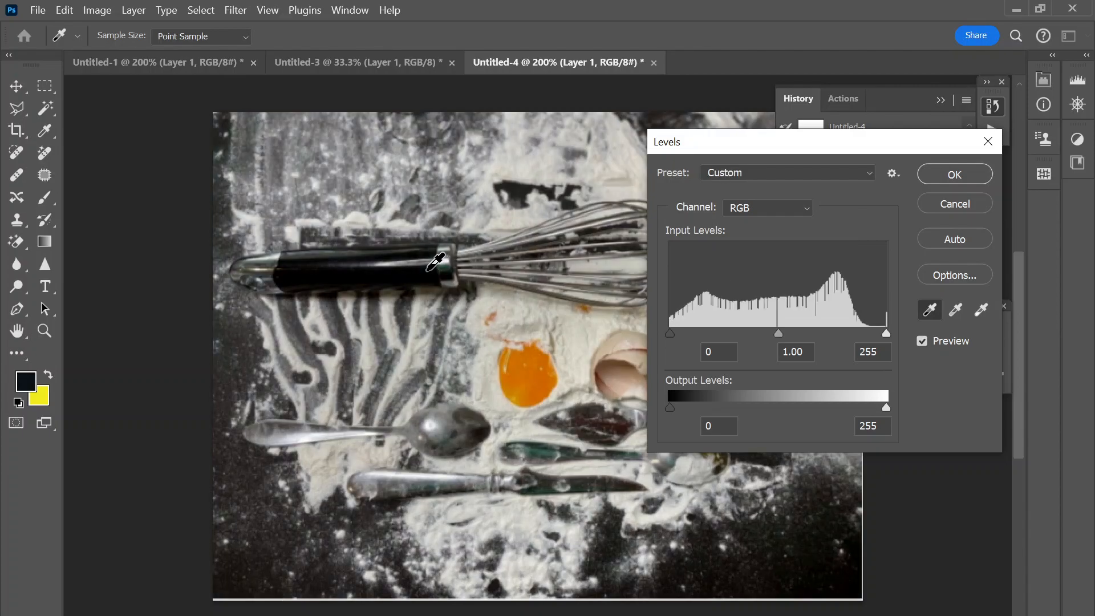
left_click(981, 312)
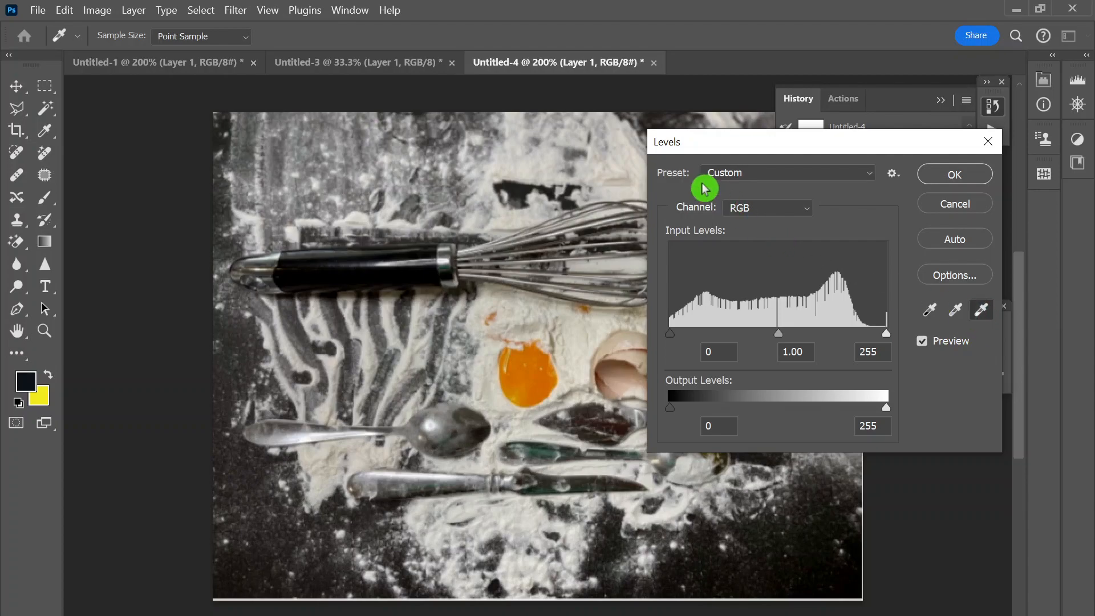
left_click(625, 148)
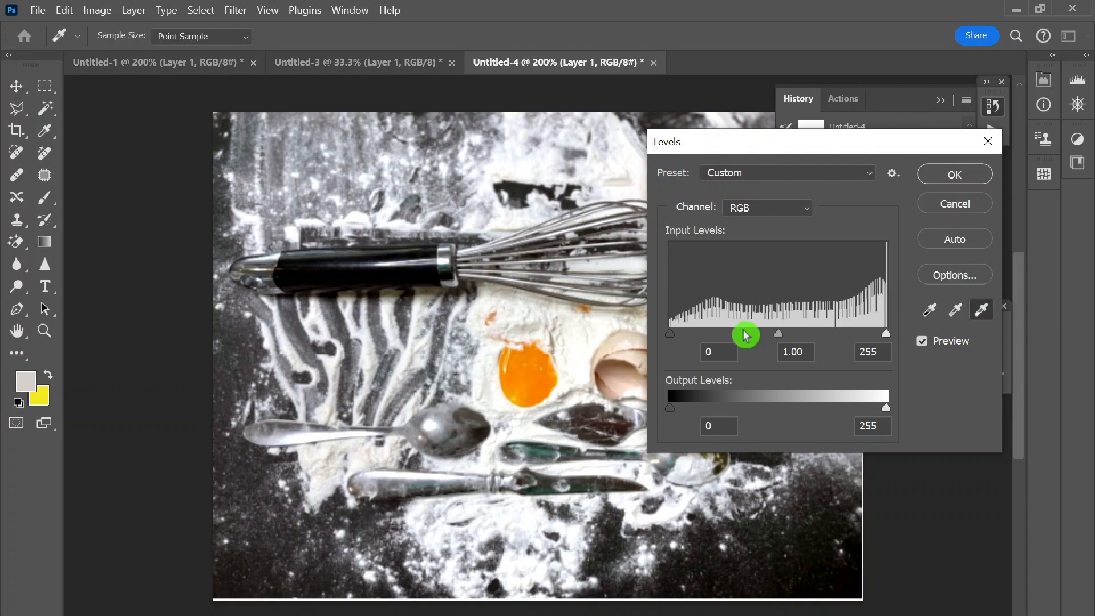
Set the midtone input level to 0.85 and apply the Levels adjustment
mouse_move(780, 338)
left_mouse_down()
mouse_move(802, 338)
mouse_move(777, 338)
mouse_move(790, 335)
left_mouse_up()
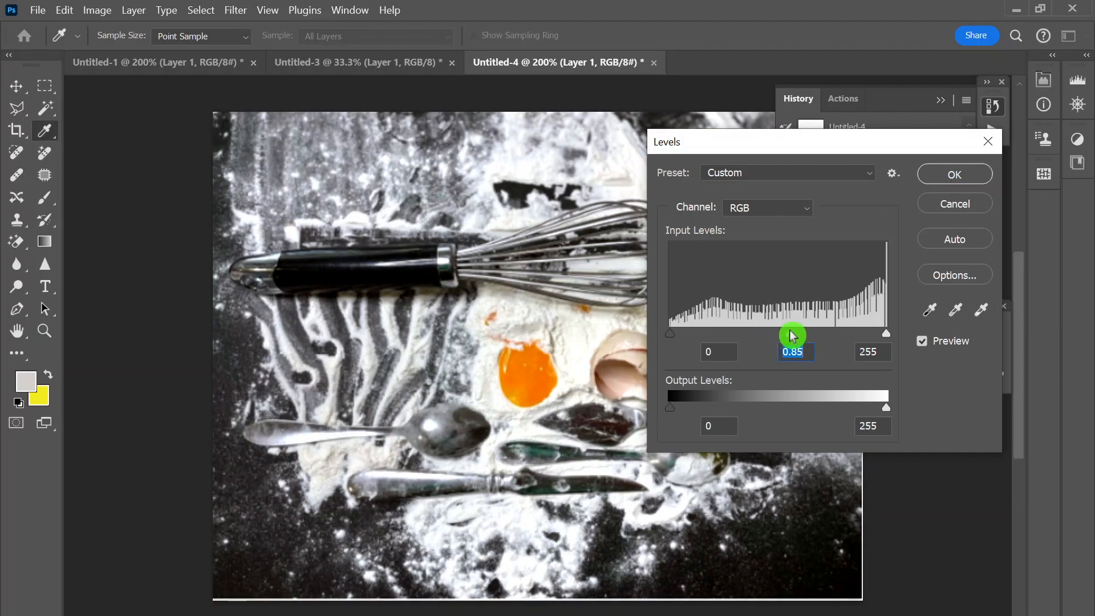
left_click(944, 177)
key("v")
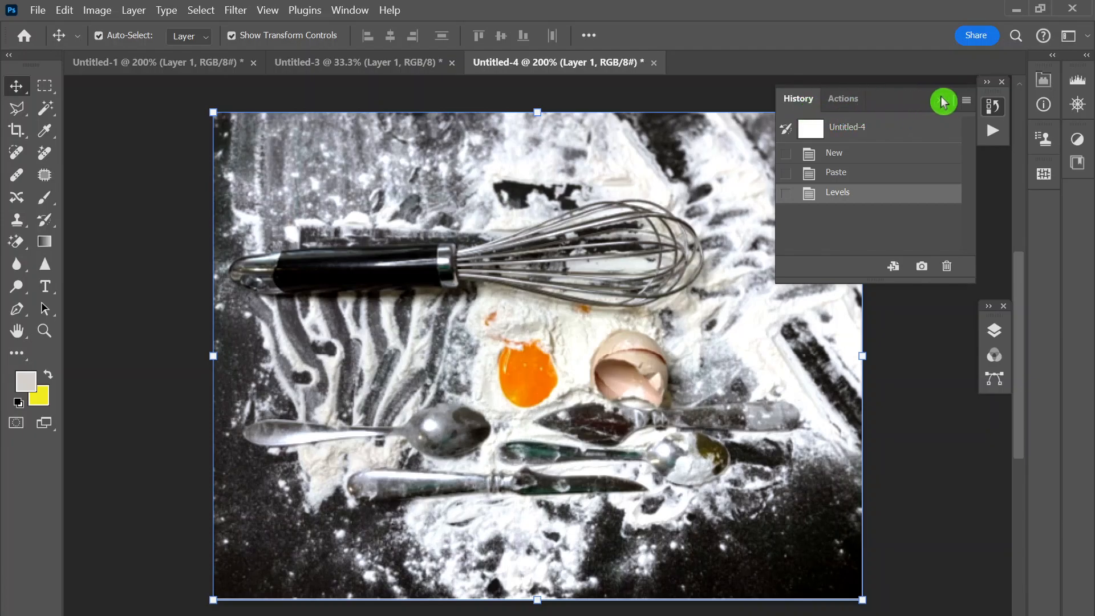
Compare the photo before and after the Levels adjustment through its history states, ending on the Levels state
left_click(833, 154)
left_click(836, 174)
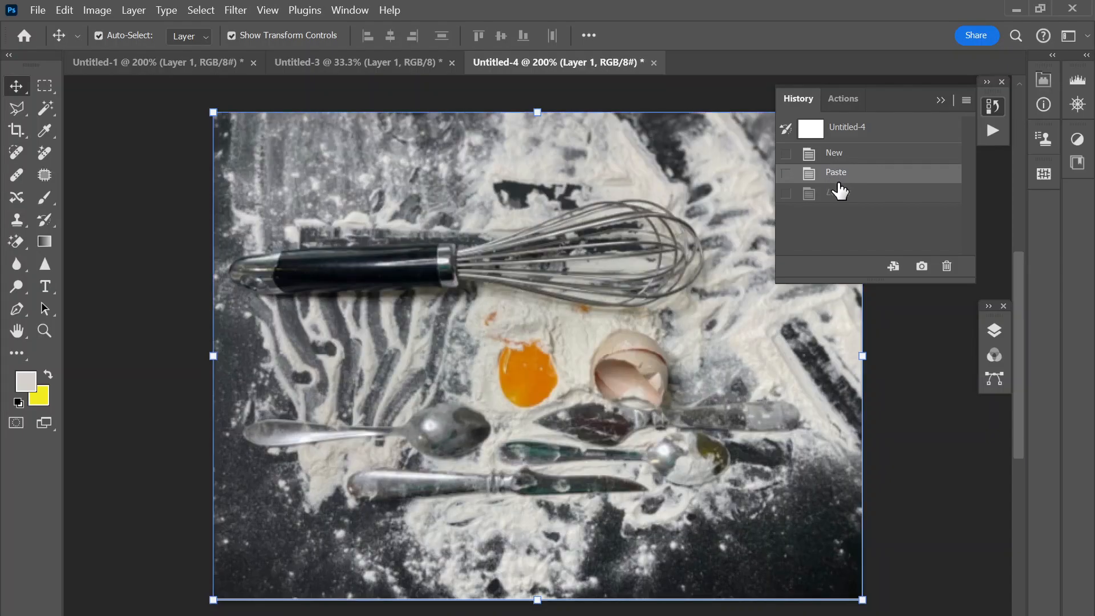
left_click(839, 196)
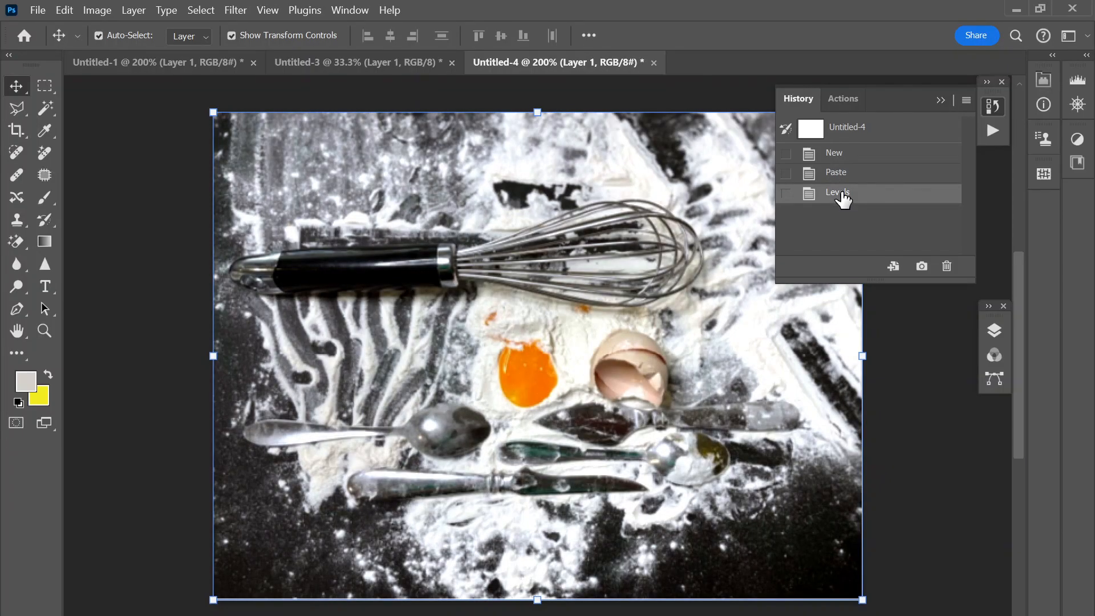
left_click(845, 159)
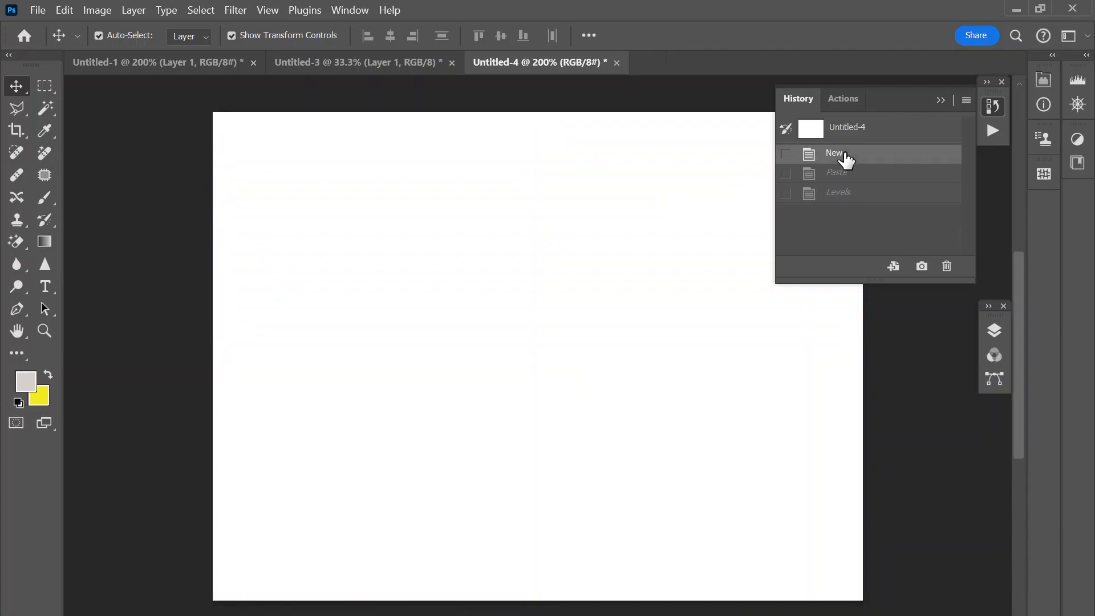
left_click(843, 192)
left_click(944, 102)
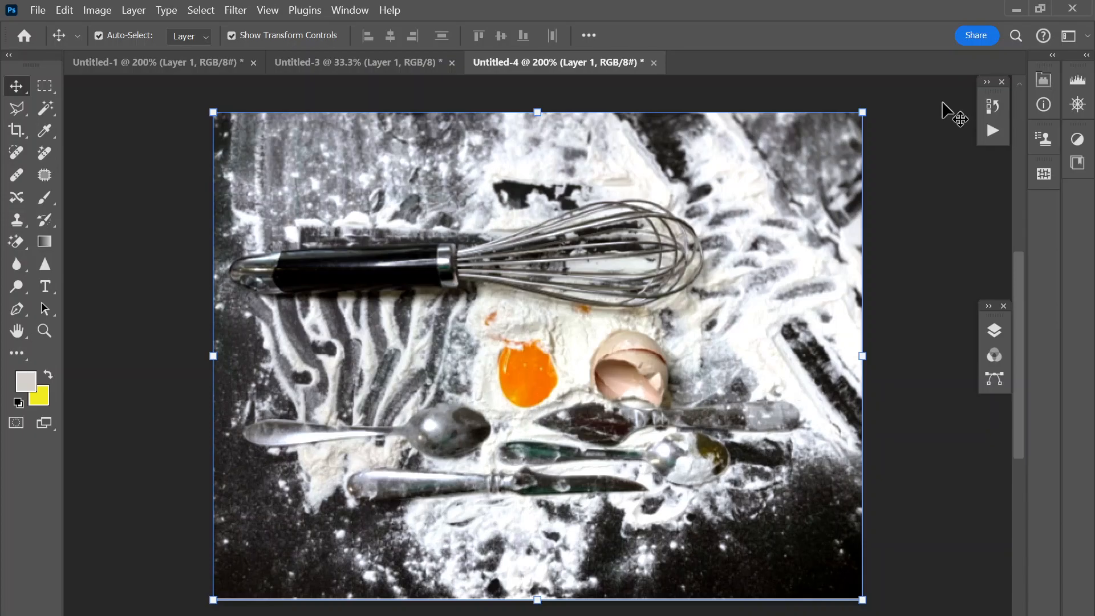
Review the color modes and image adjustments for the photo variations in Untitled-3, and switch to the Untitled-1 document
left_click(404, 62)
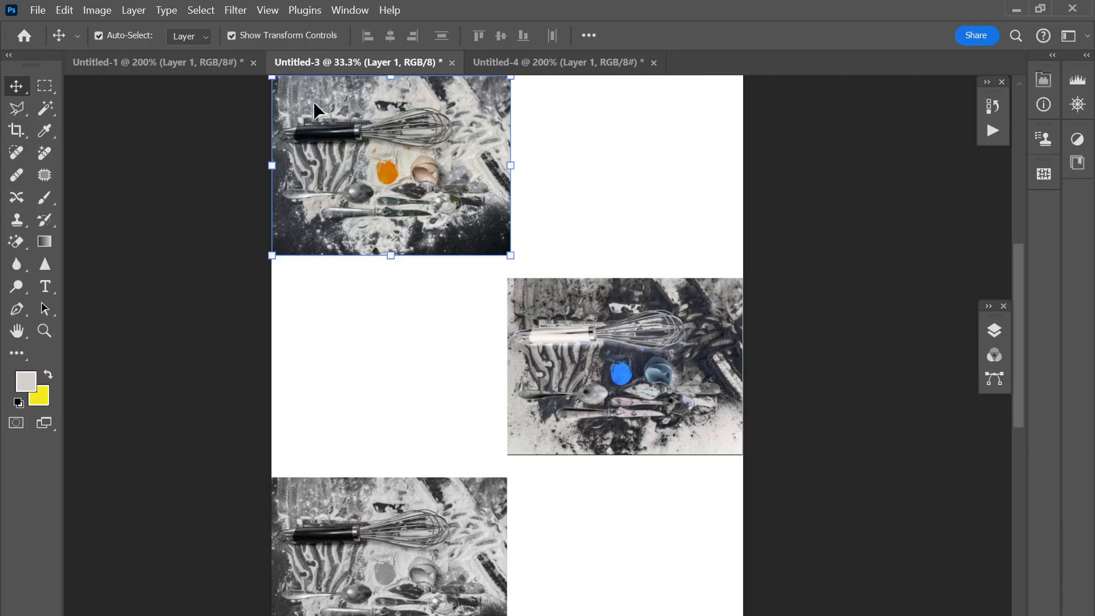
left_click(101, 13)
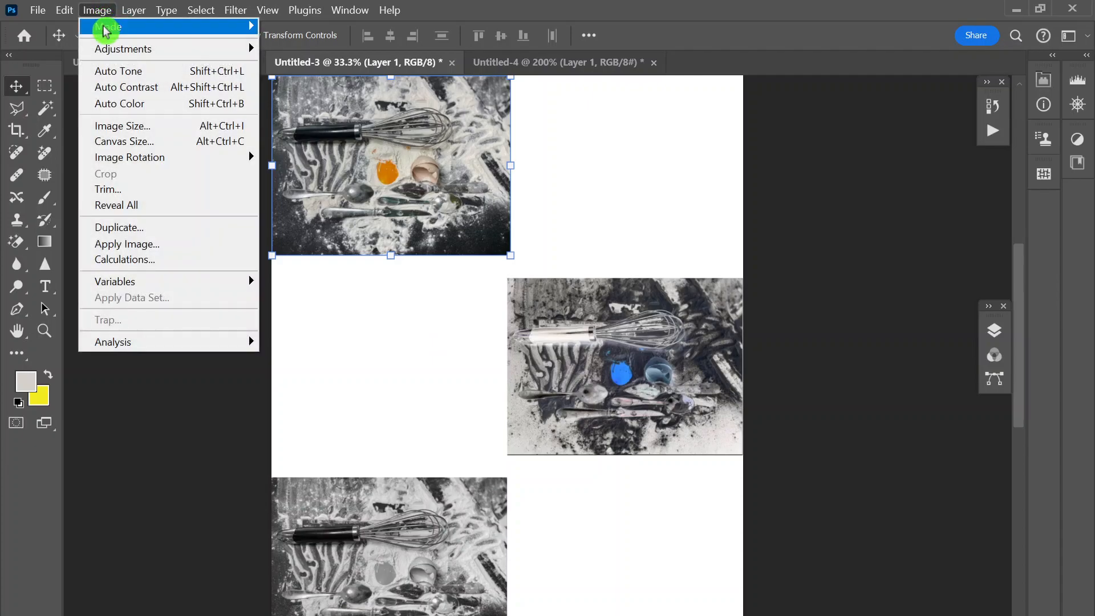
mouse_move(106, 27)
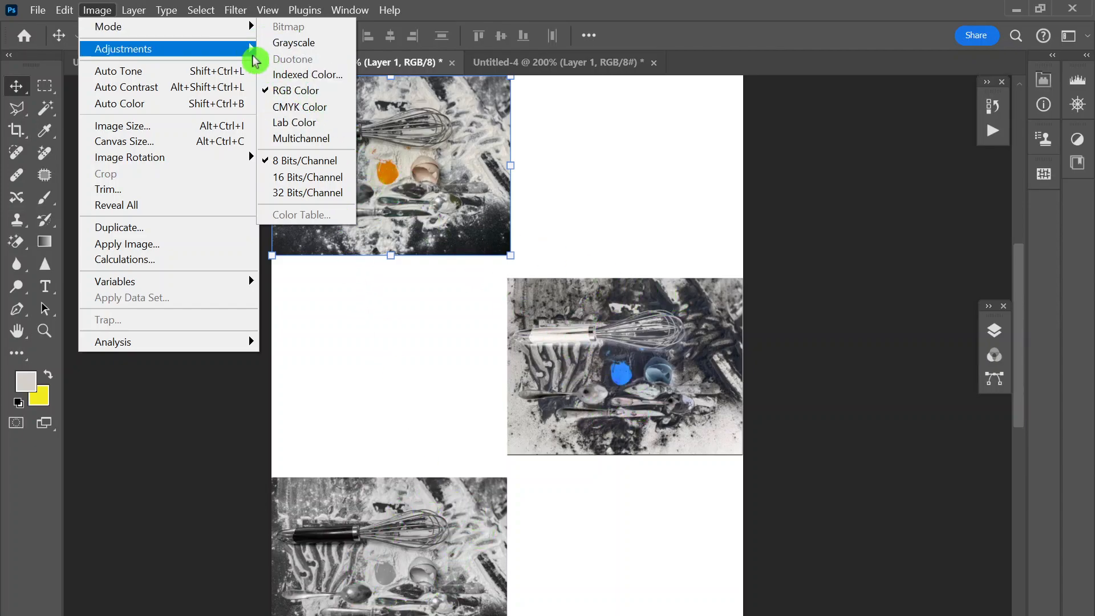
mouse_move(190, 48)
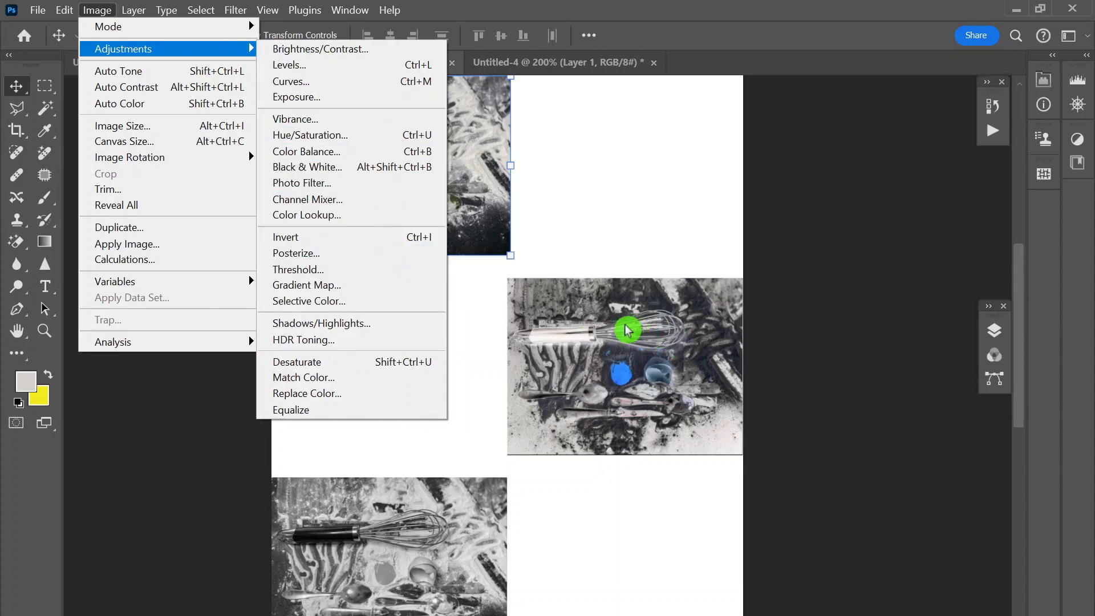
left_click(427, 237)
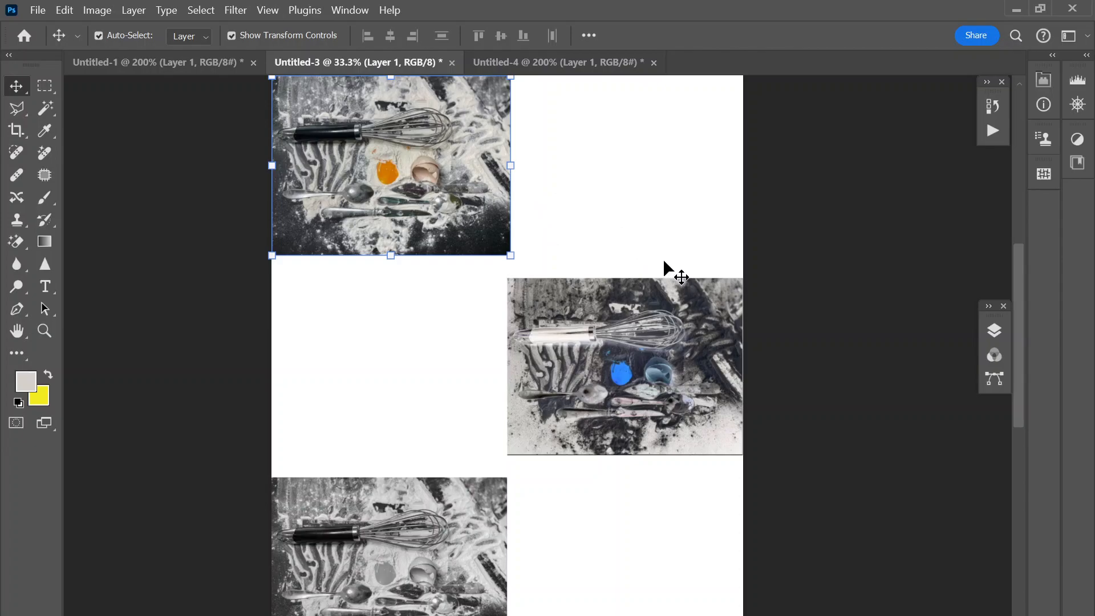
left_click(534, 73)
left_click(201, 65)
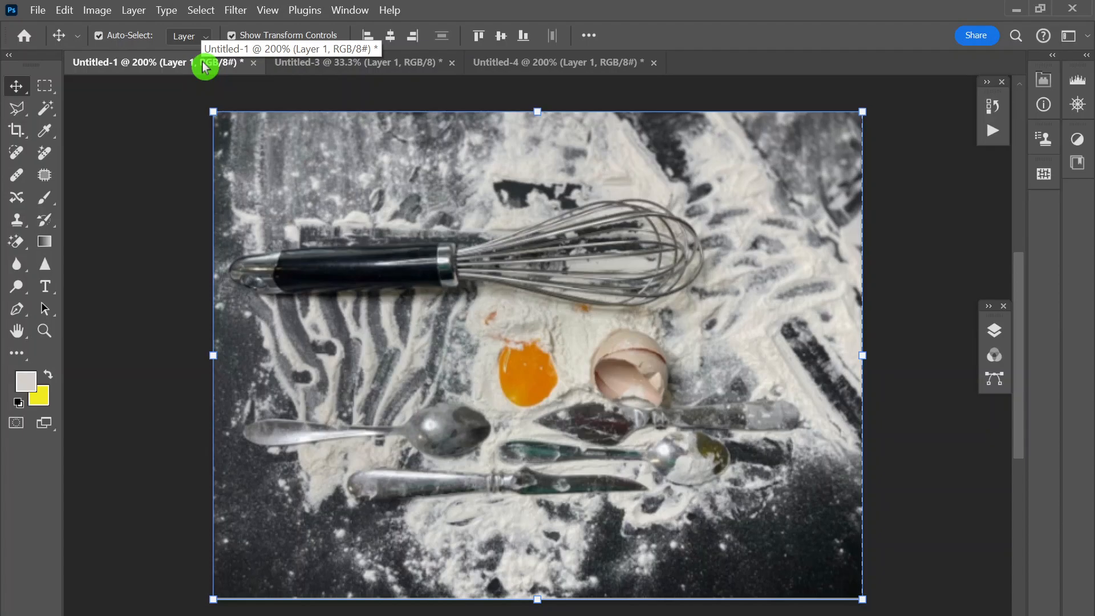
Switch to the browser and browse the artwork carousel forward to Symphony No. 1, The Transcendental
key("alt+Tab")
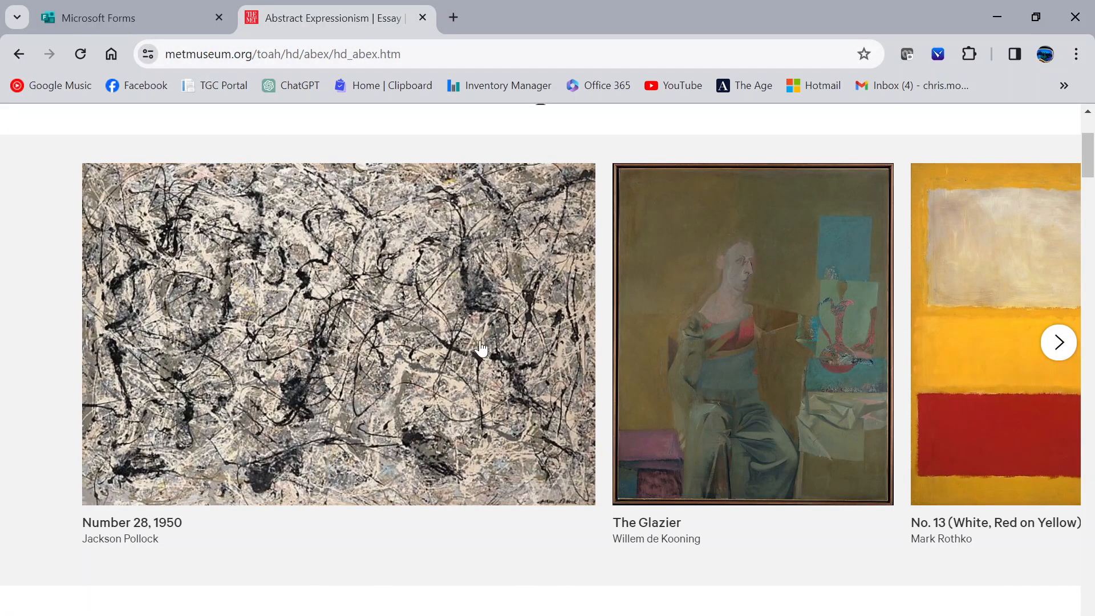
left_click(1066, 348)
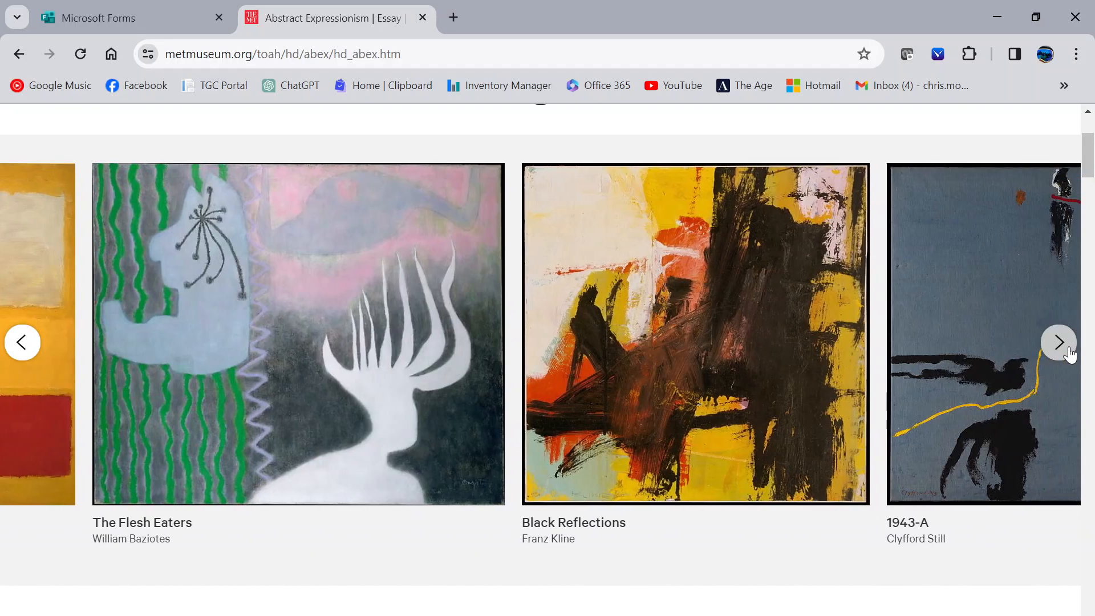
left_click(1066, 347)
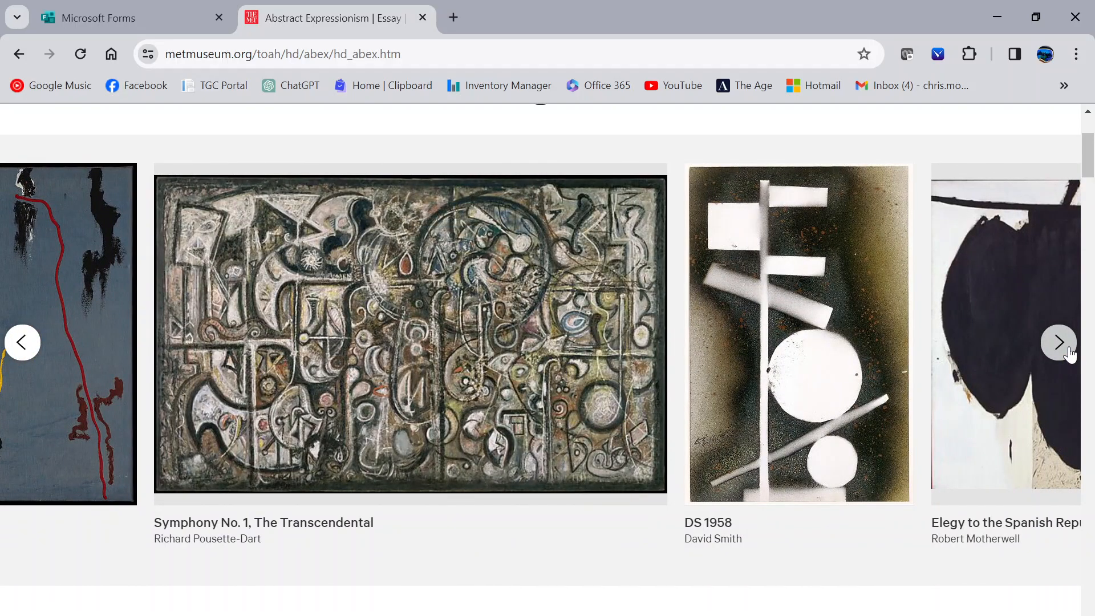
Switch to Photoshop and make a rectangular marquee selection around the whisk head, egg yolk and eggshell
key("alt+Tab")
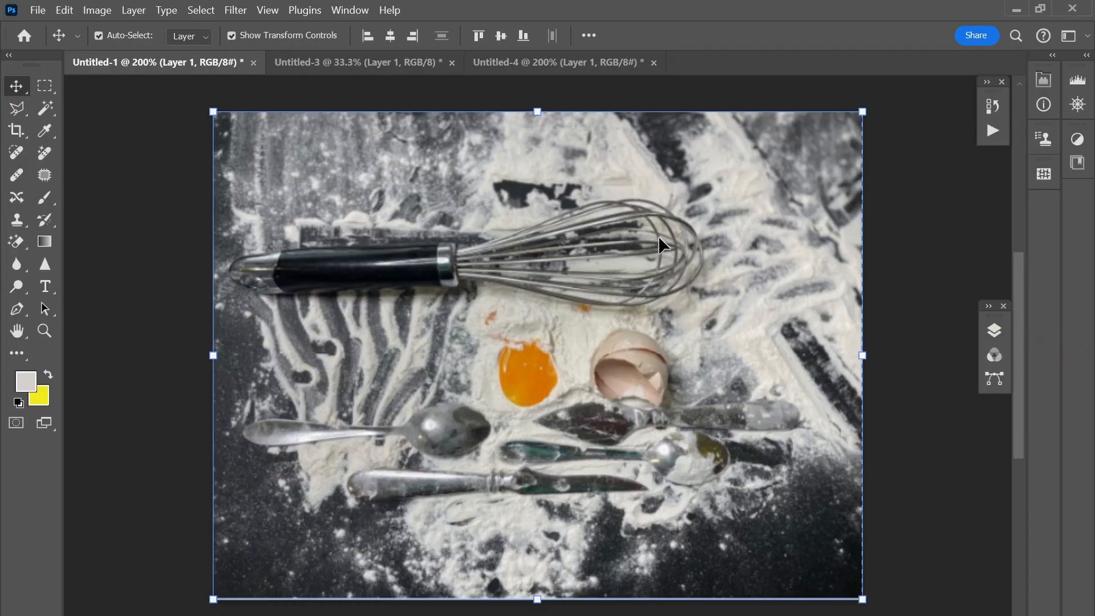
left_click(46, 88)
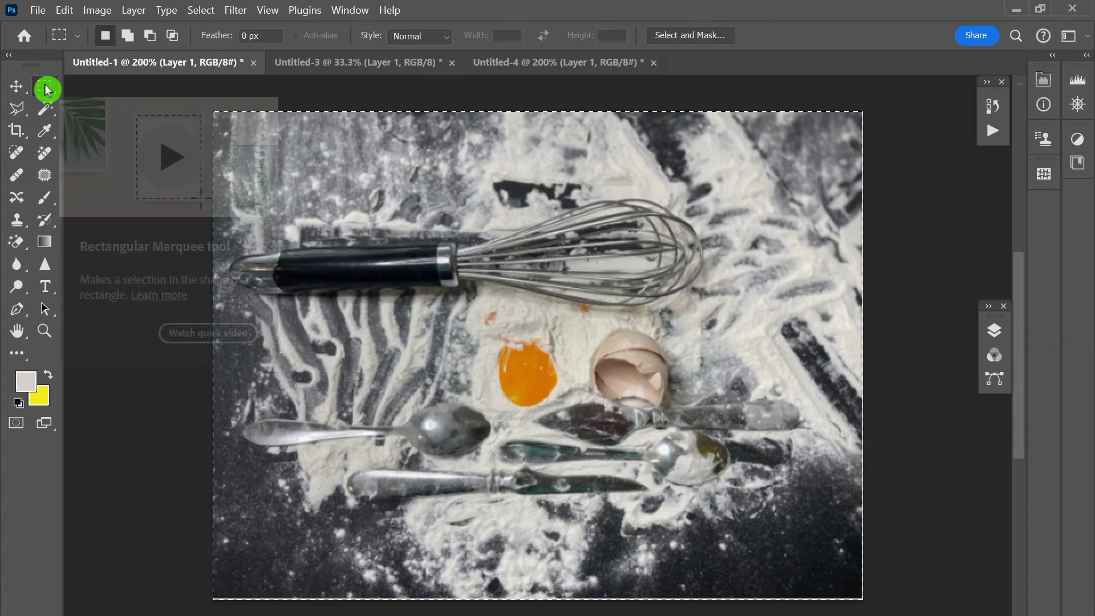
left_click_drag(478, 150, 618, 394)
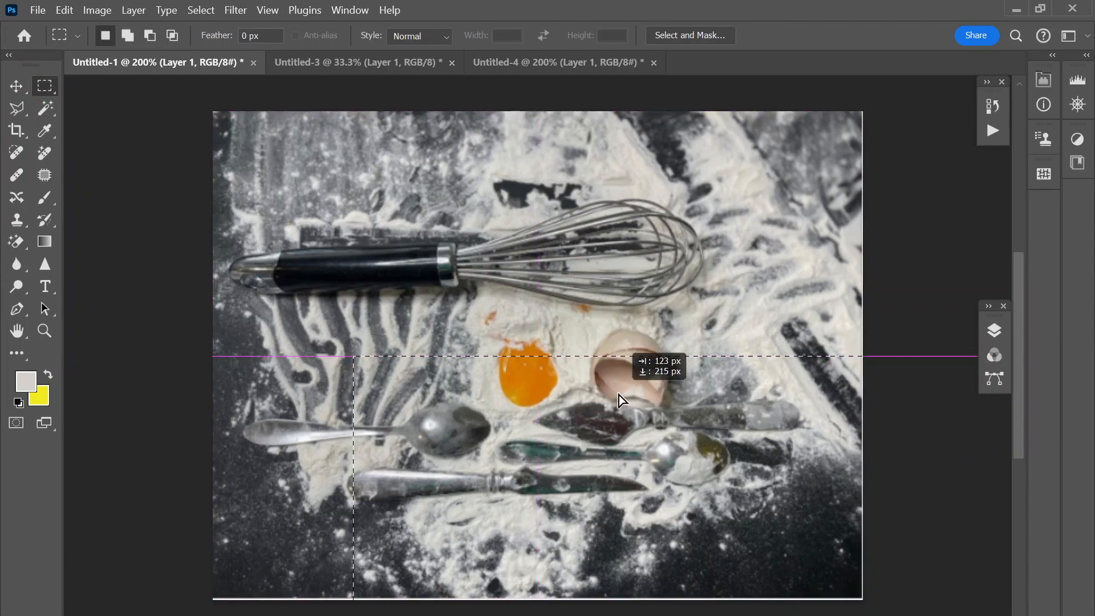
left_click(618, 391)
left_click_drag(480, 177, 760, 474)
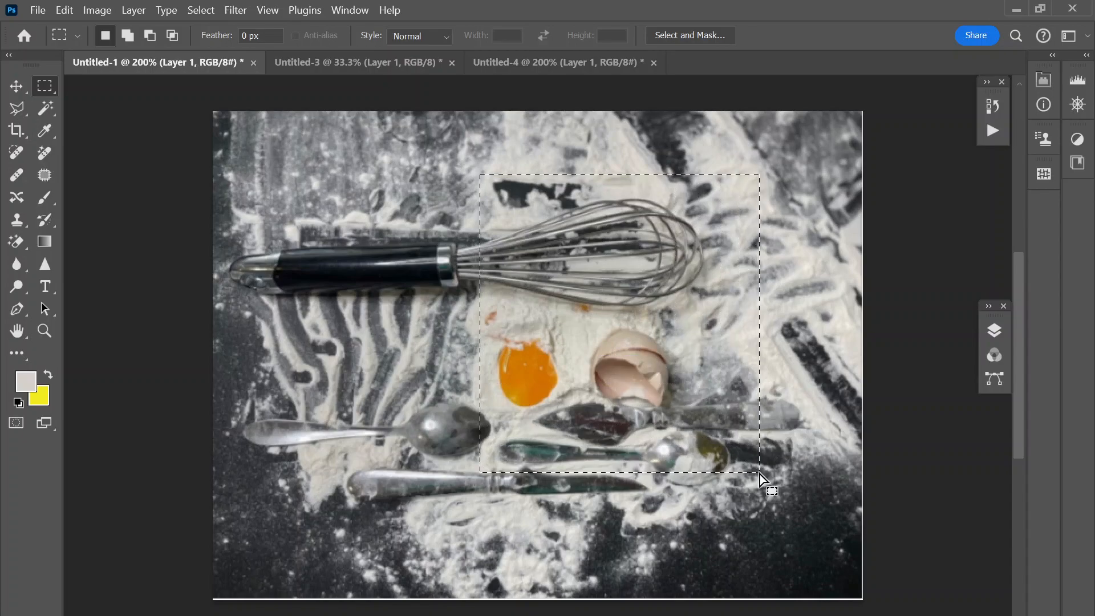
Replace the rectangular selection with a large elliptical marquee around the whisk head, egg yolk and eggshell
right_click(52, 99)
left_click(81, 103)
left_click(452, 167)
left_click_drag(507, 218, 729, 463)
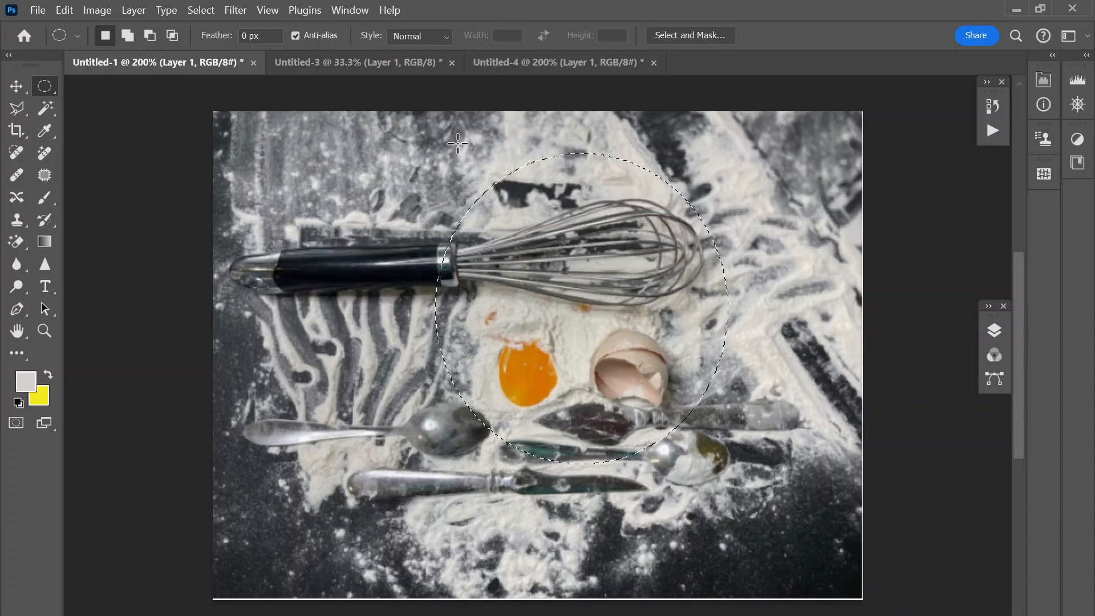
Subtract an ellipse from the upper part of the elliptical selection, and add another ellipse over the end of the whisk handle
key("alt")
left_click_drag(436, 145, 600, 287)
key("shift")
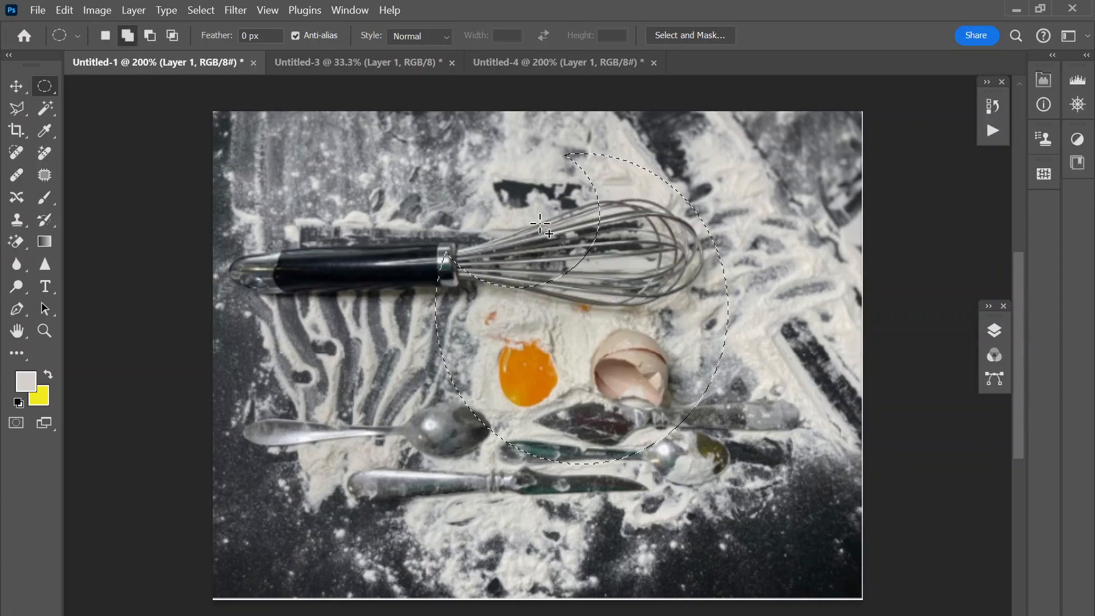
left_click_drag(385, 182, 556, 352)
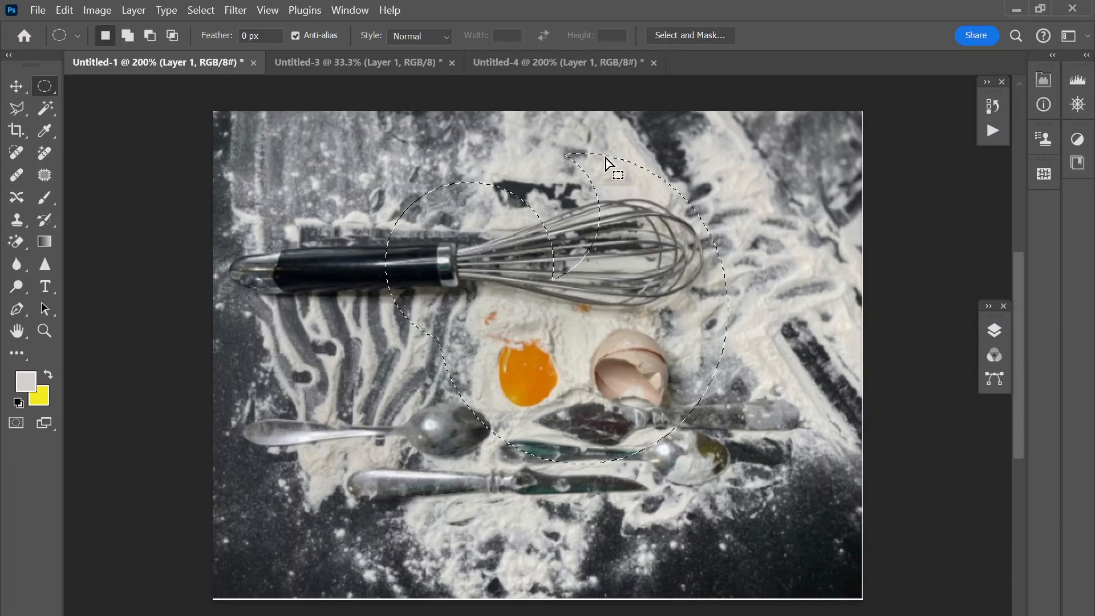
Make a new rectangular marquee selection from above the whisk neck down to the spoons
left_click_drag(54, 91, 84, 87)
left_click(87, 91)
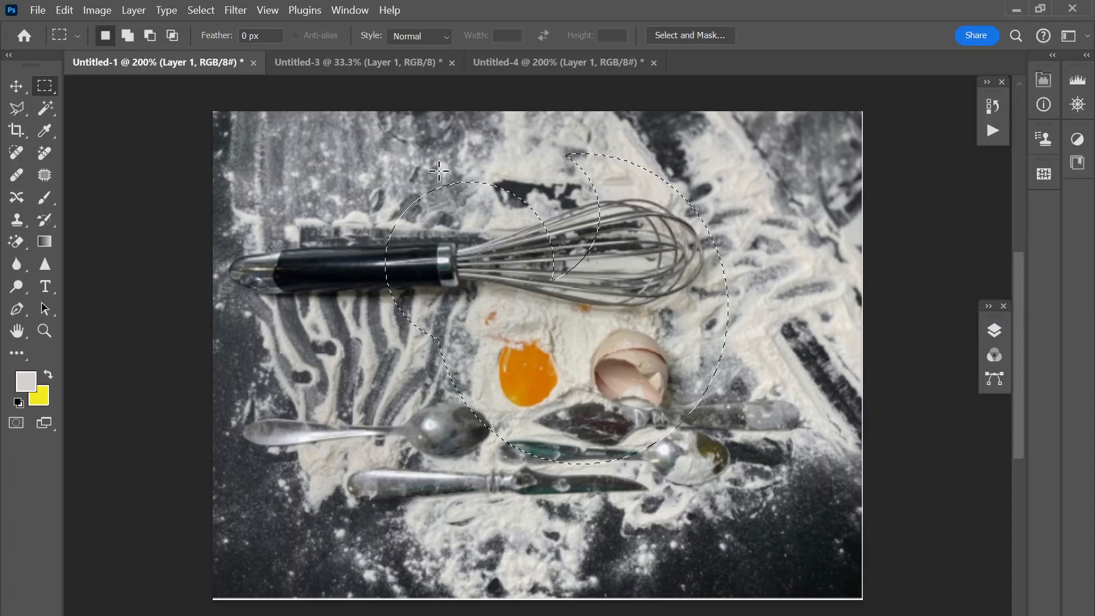
left_click_drag(427, 152, 715, 452)
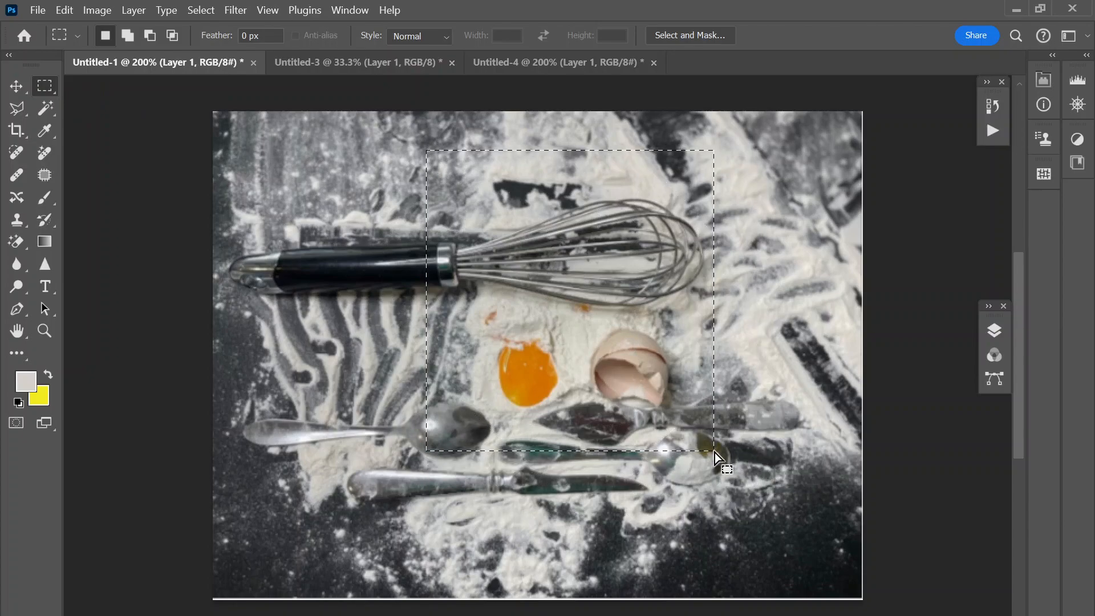
Transform the rectangular selection, rotating it about 45° counterclockwise and scaling it to about 65%
left_click(201, 10)
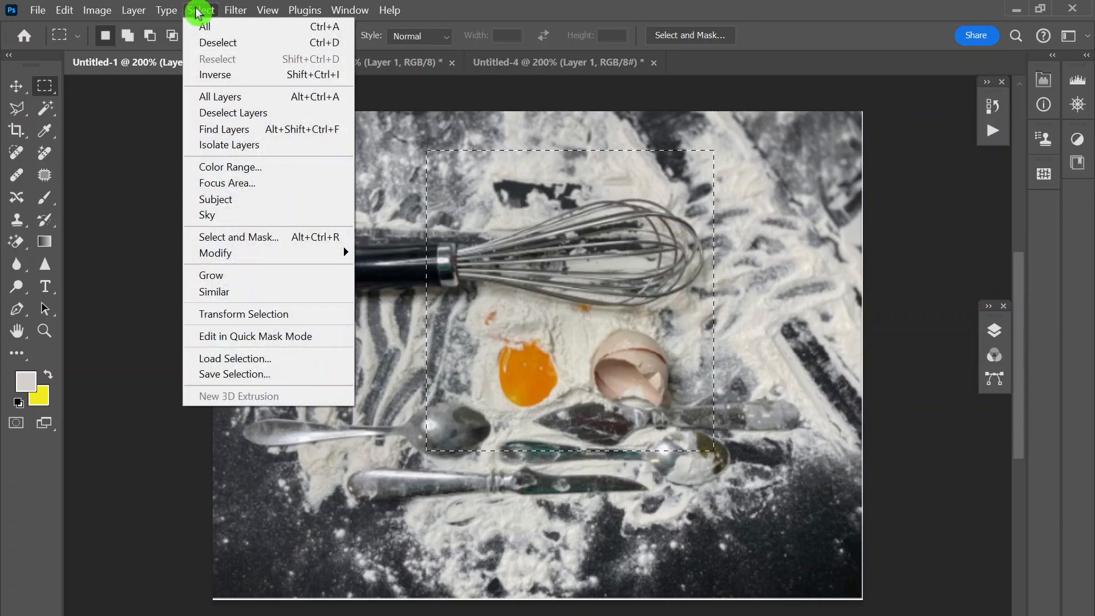
left_click(235, 314)
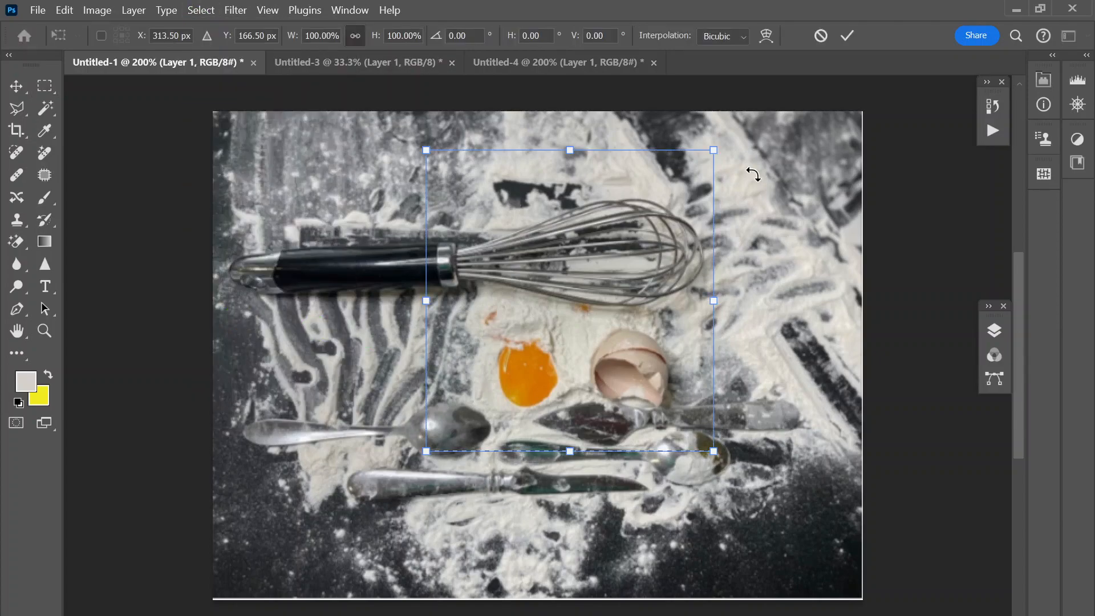
left_click_drag(739, 141, 573, 97)
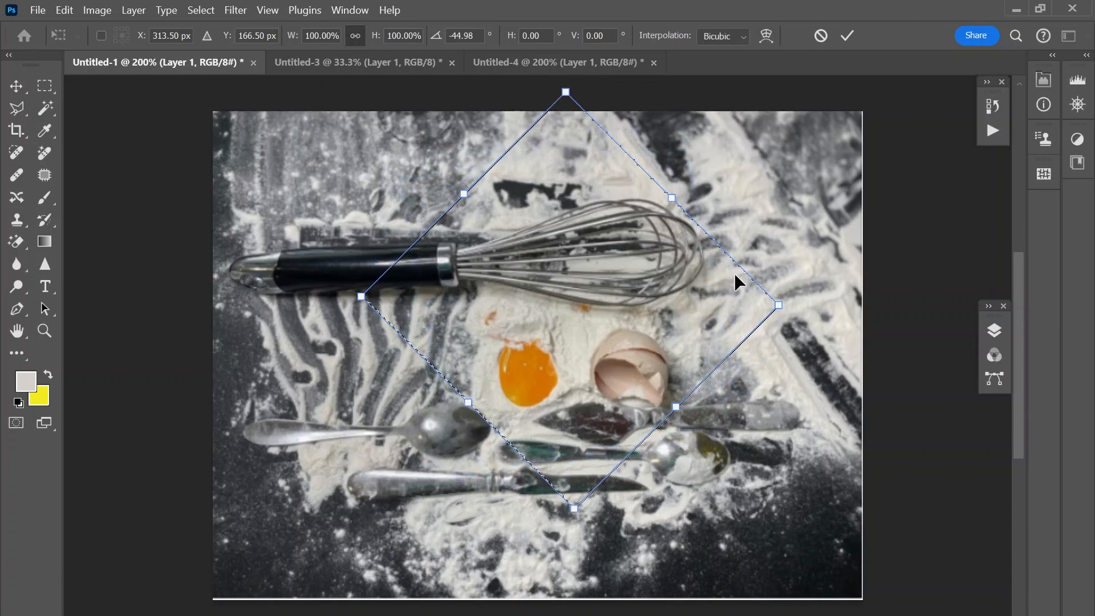
left_click_drag(780, 307, 632, 302)
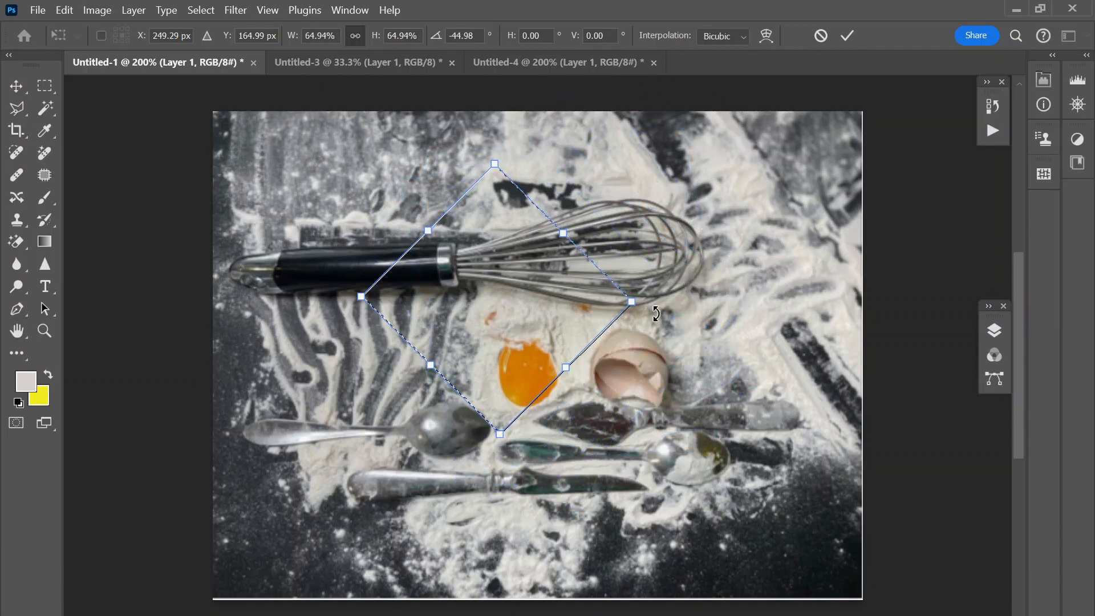
key("Return")
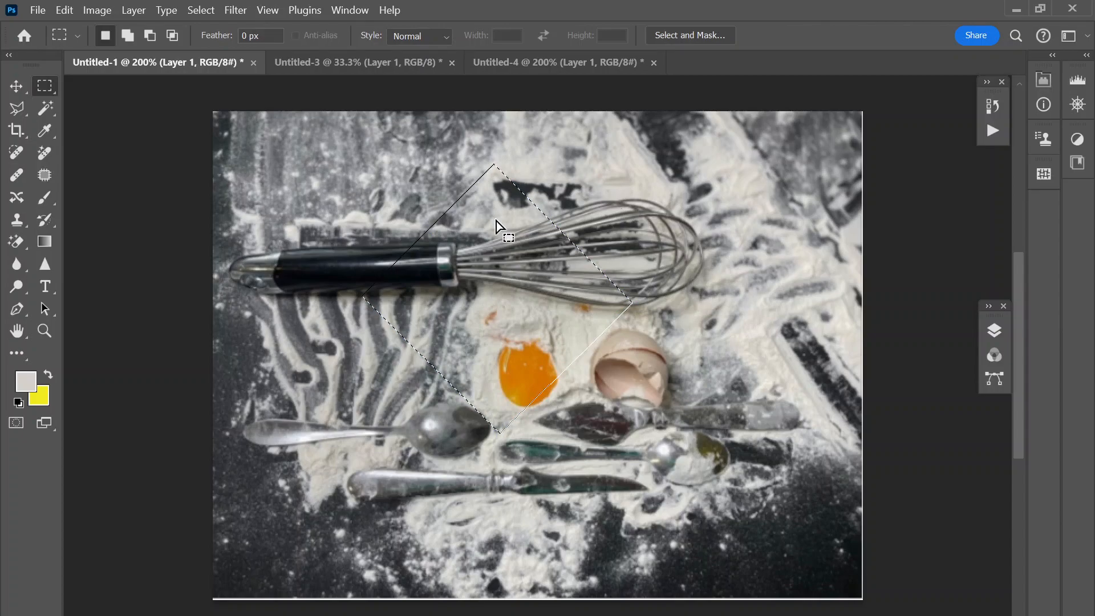
Draw a freehand Lasso selection with a curved outline around the whisk wires, egg yolk and spoon bowl
left_click(21, 111)
left_click_drag(20, 113, 62, 108)
left_click(410, 165)
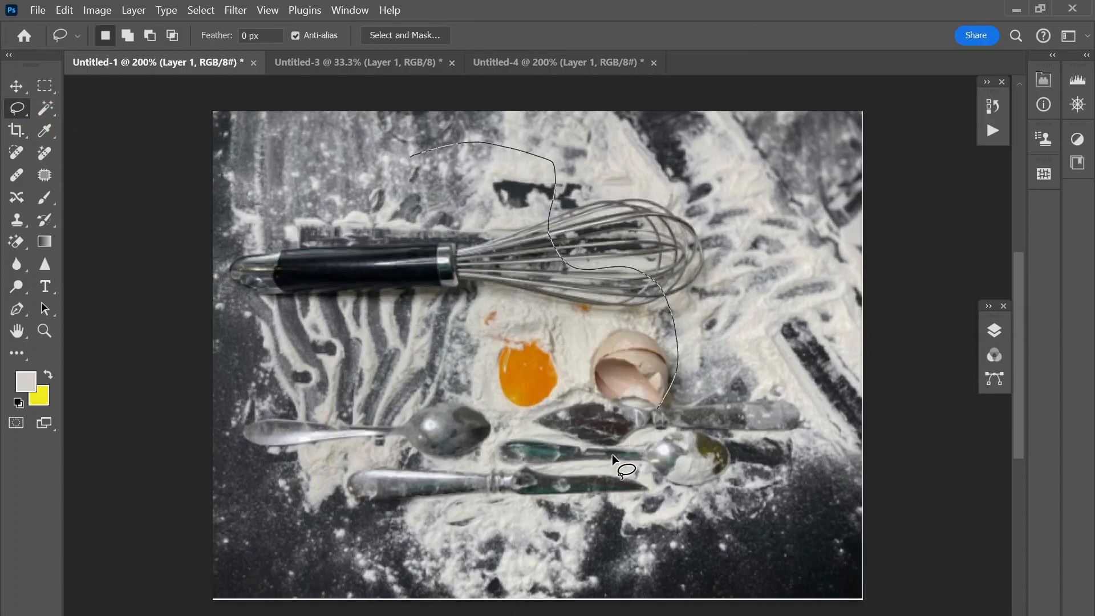
left_click_drag(370, 142, 412, 152)
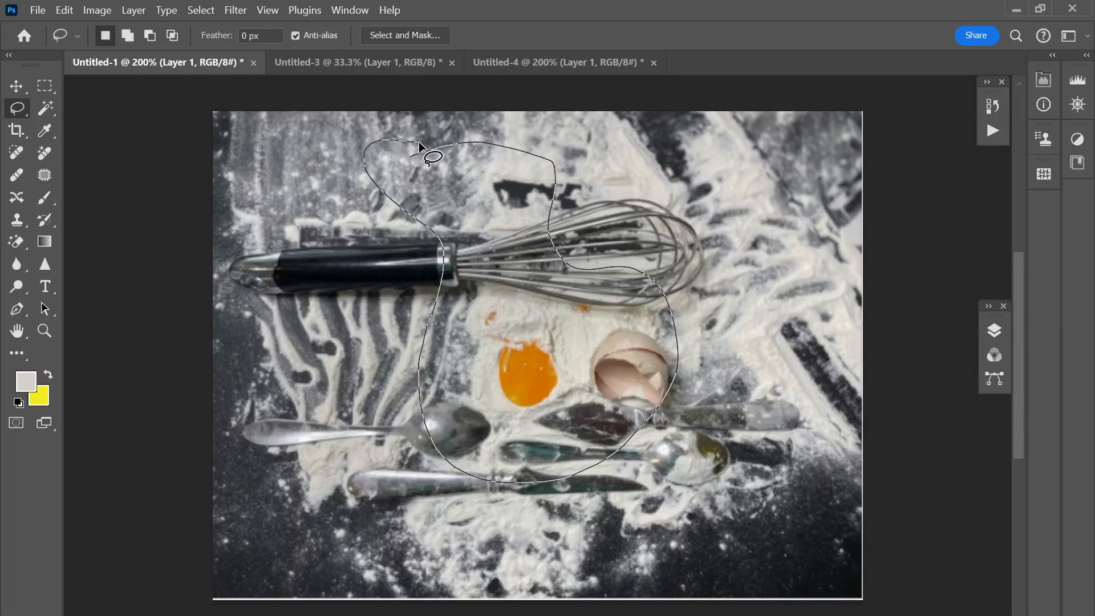
Deselect, outline an angular, narrow-waisted area around the whisk wires and egg yolk with the Polygonal Lasso, and copy it
left_click_drag(32, 116, 53, 123)
key("ctrl+d")
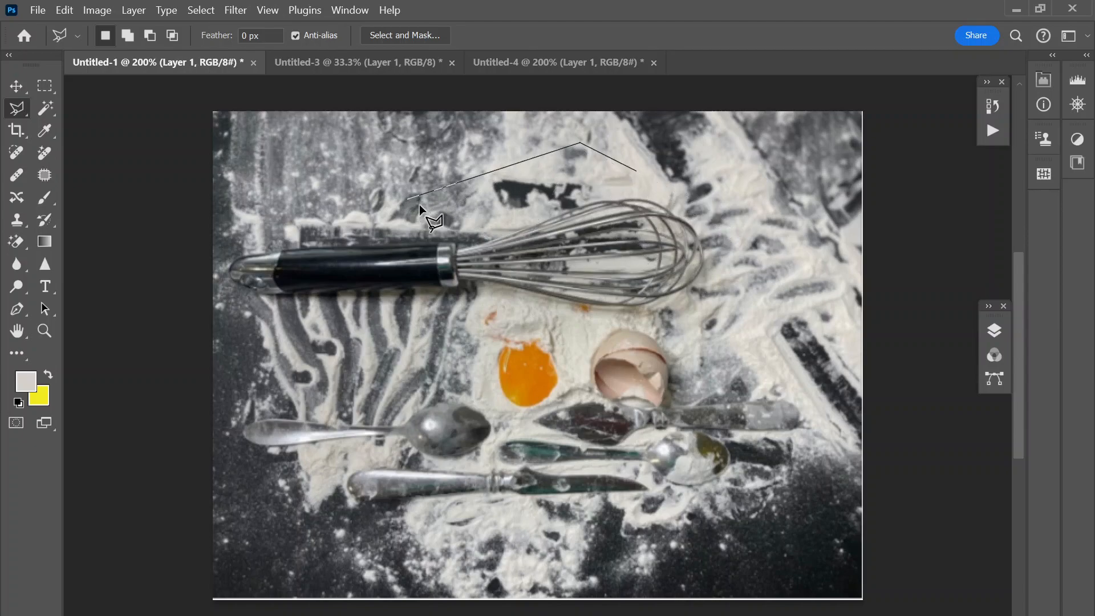
left_click(691, 420)
left_click(638, 170)
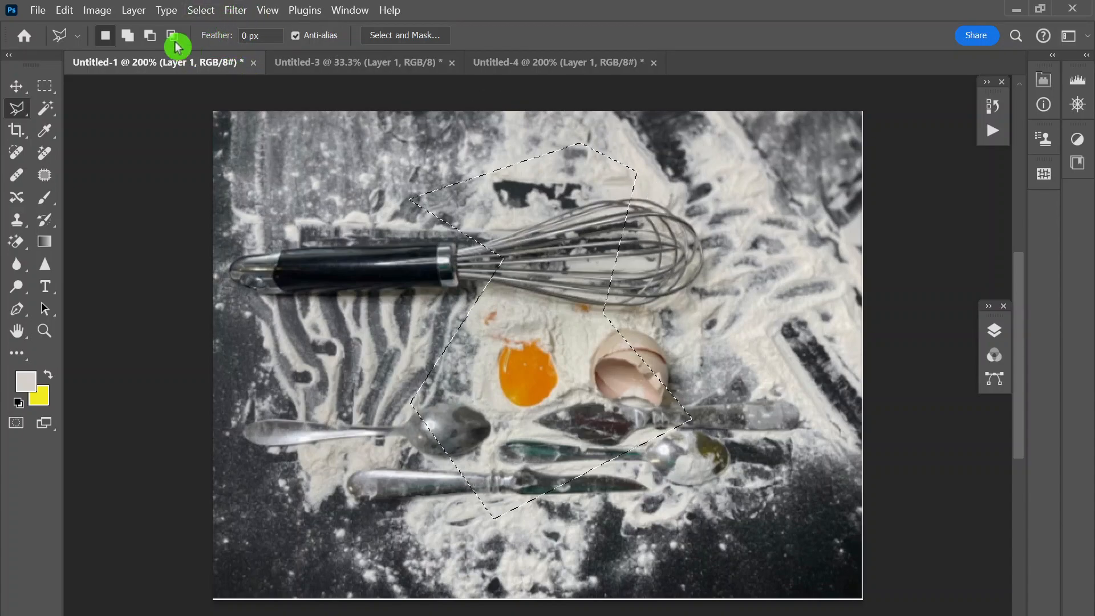
Create a new portrait document from the A4 print preset, 210 x 297 mm at 300 pixels/inch in RGB Color
left_click(45, 12)
left_click(48, 26)
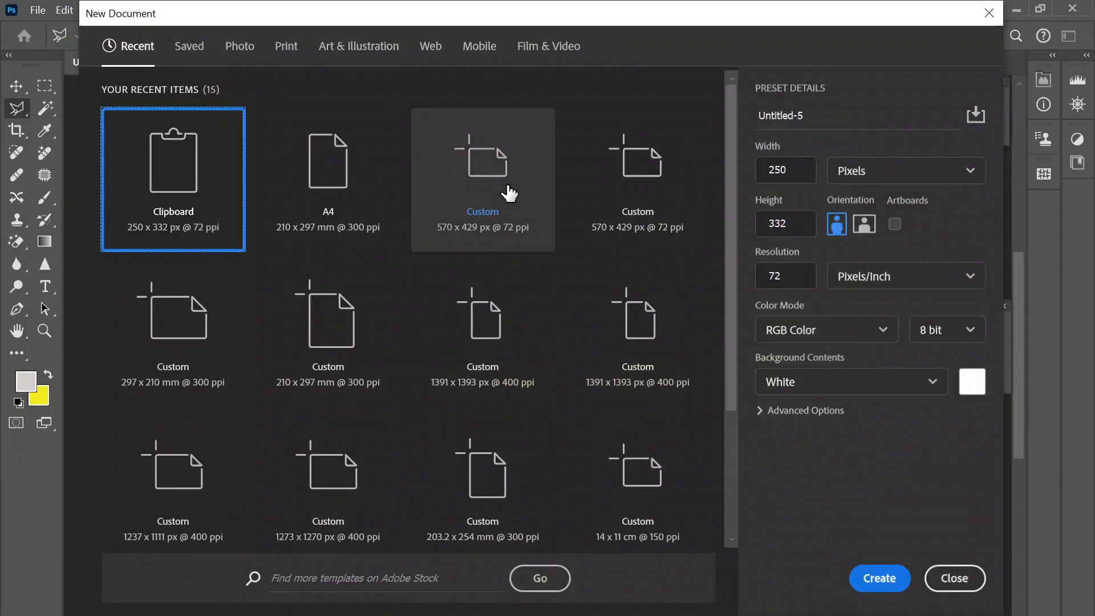
left_click(315, 171)
left_click(292, 45)
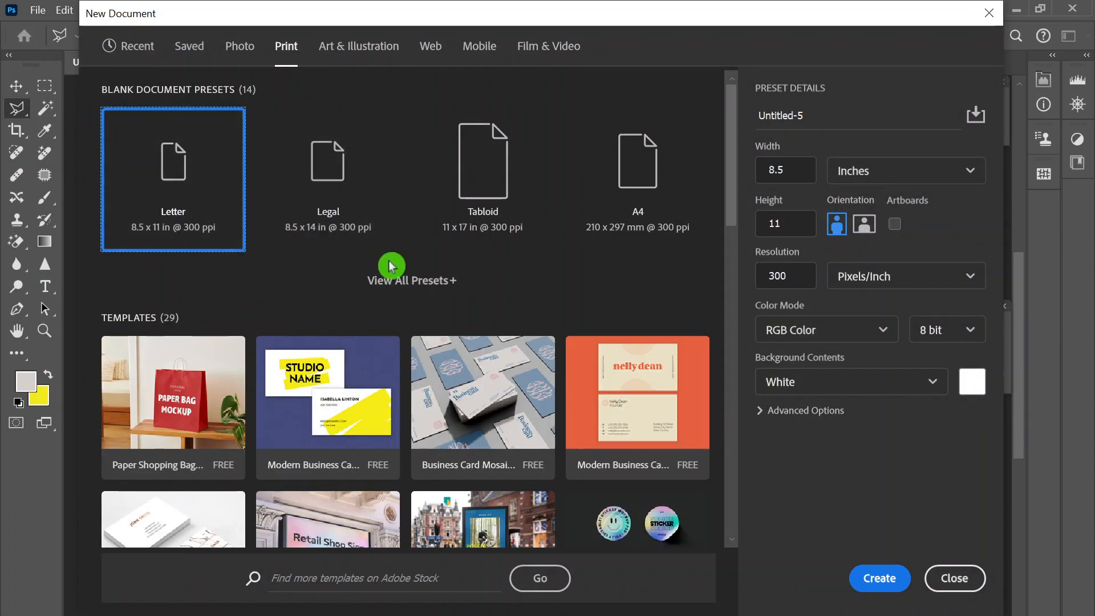
left_click(619, 194)
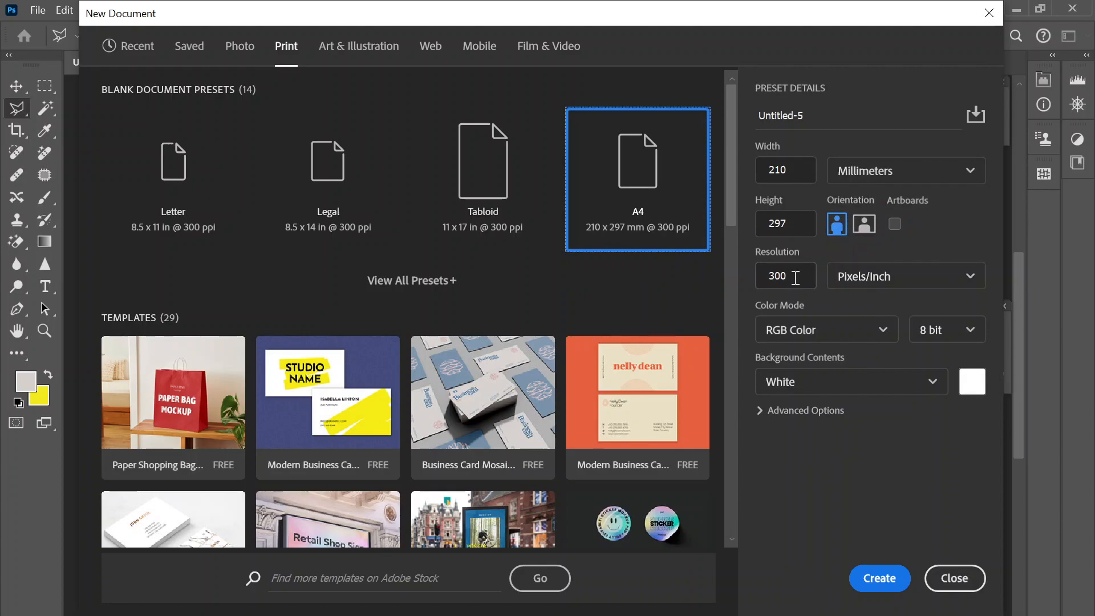
left_click(823, 329)
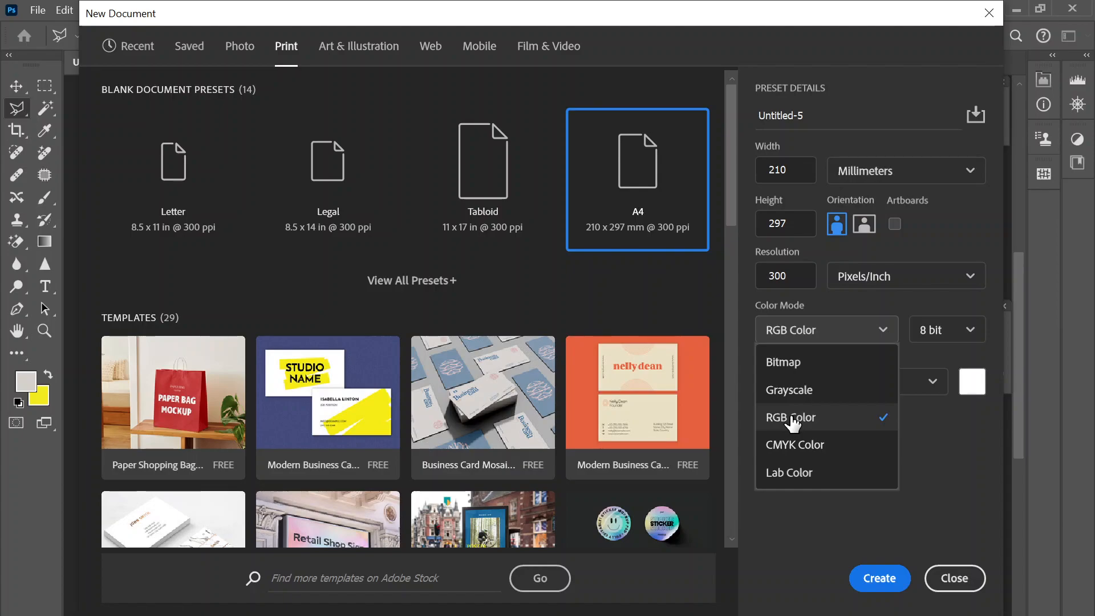
left_click(792, 422)
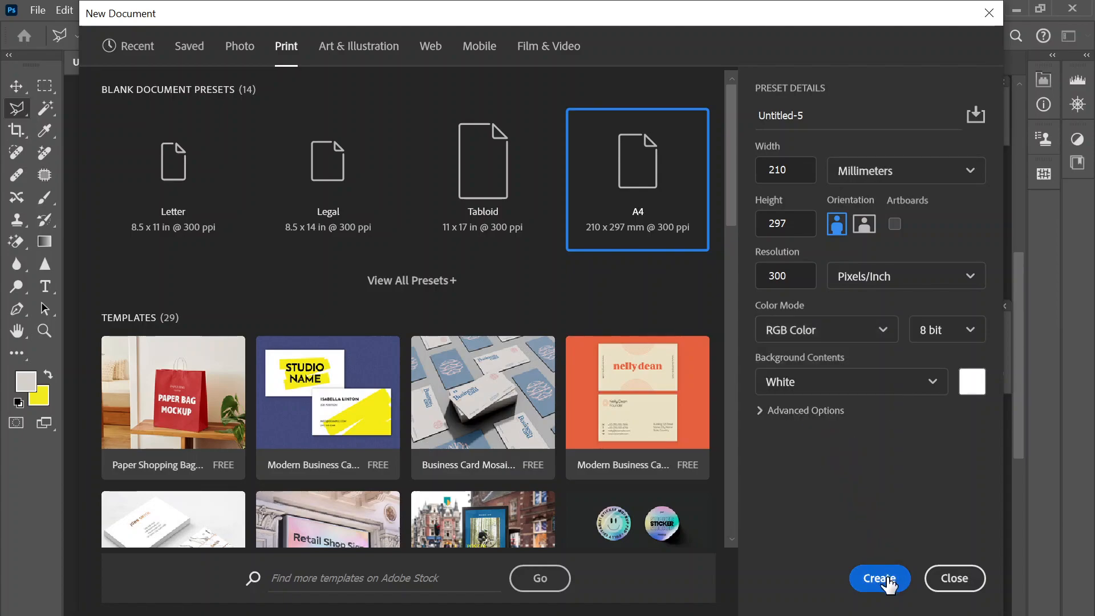
left_click(887, 578)
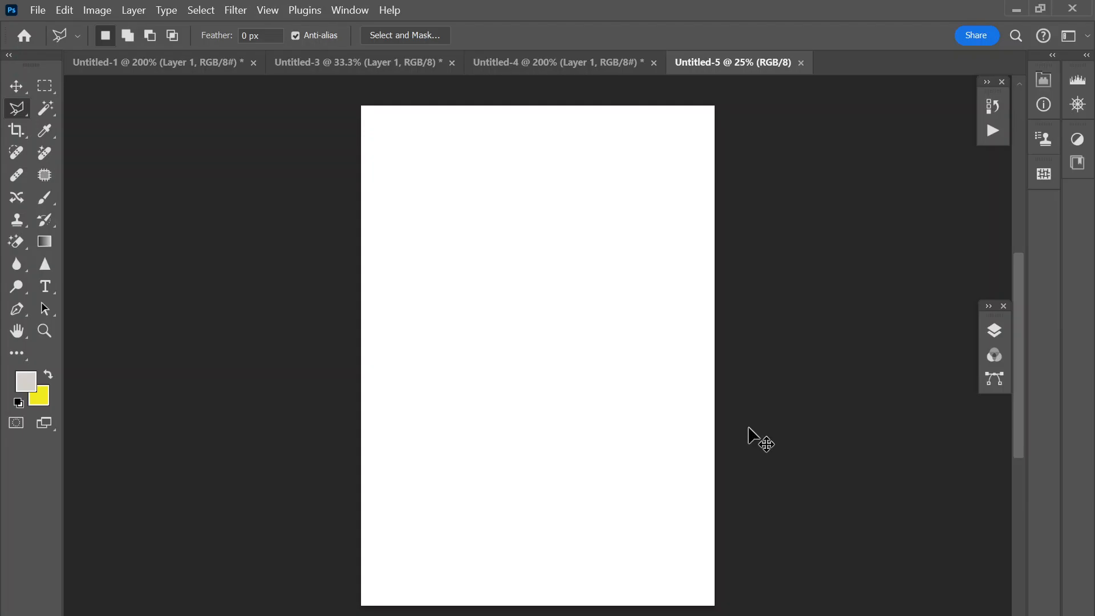
Paste the copied photo piece into the A4 document and scale it up to about 393%
key("ctrl+v")
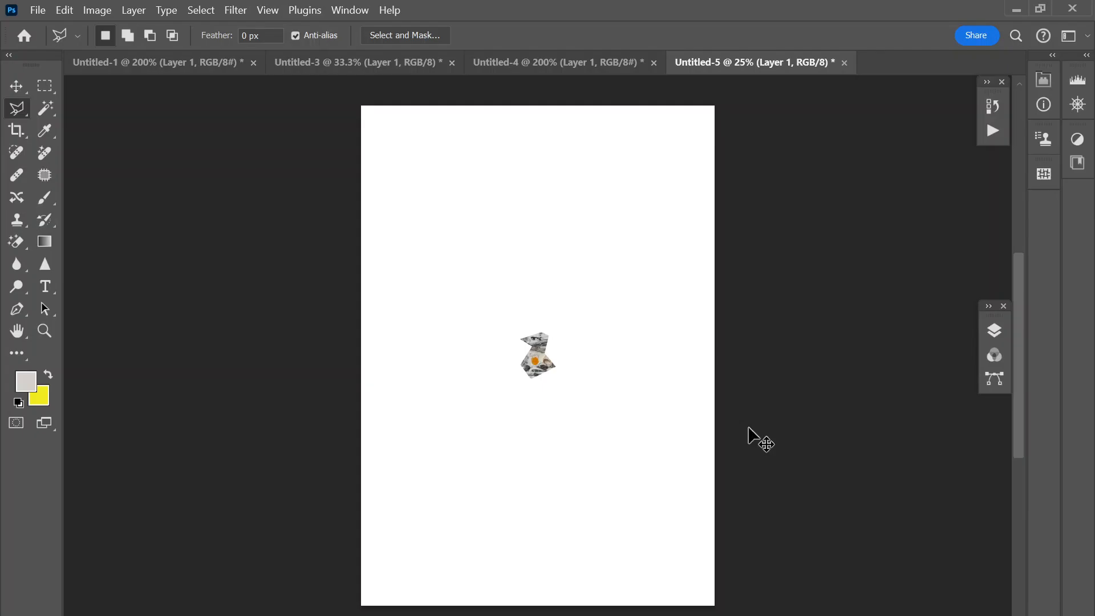
key("ctrl+t")
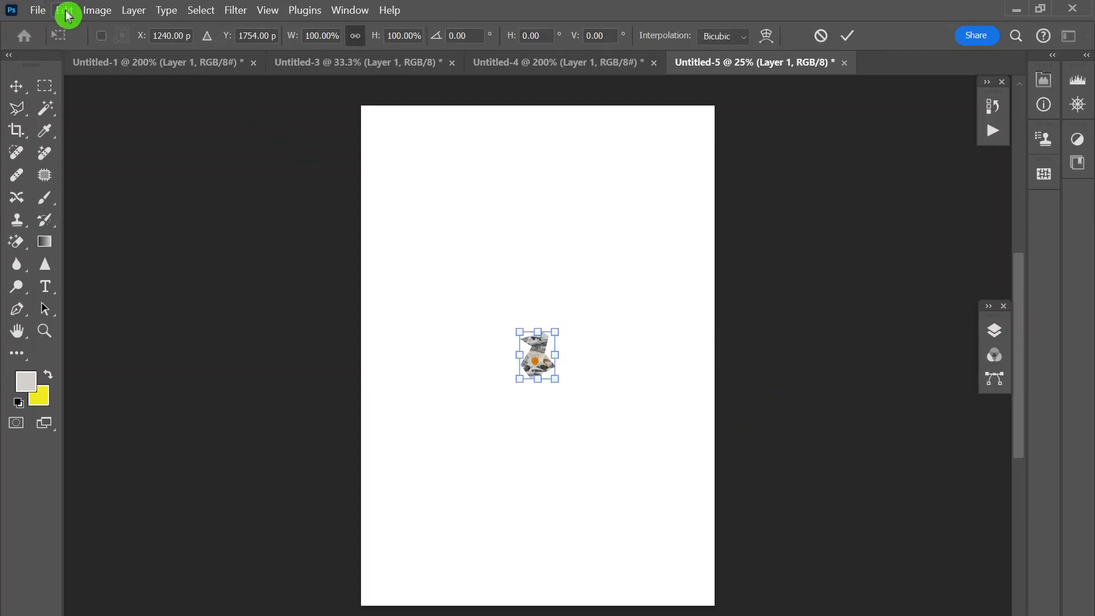
left_click(65, 12)
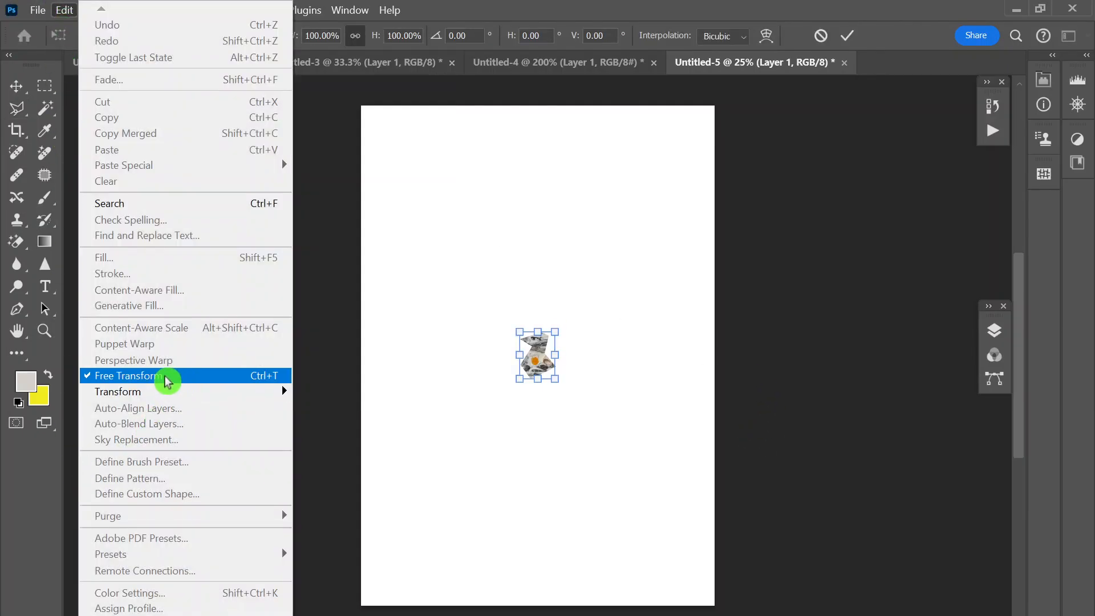
mouse_move(164, 393)
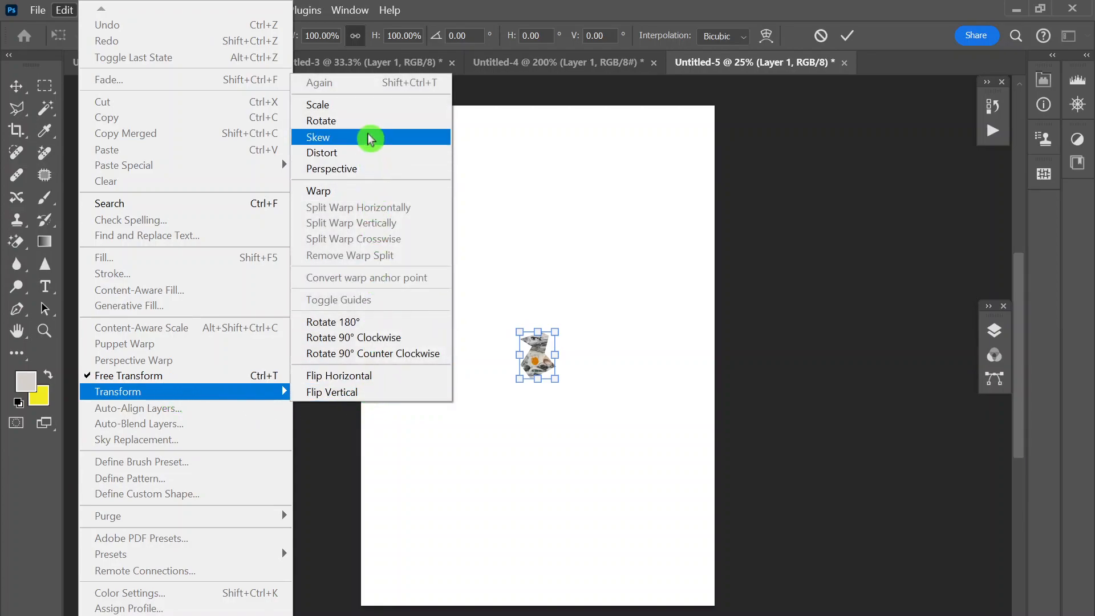
left_click(576, 315)
left_click_drag(557, 330, 683, 203)
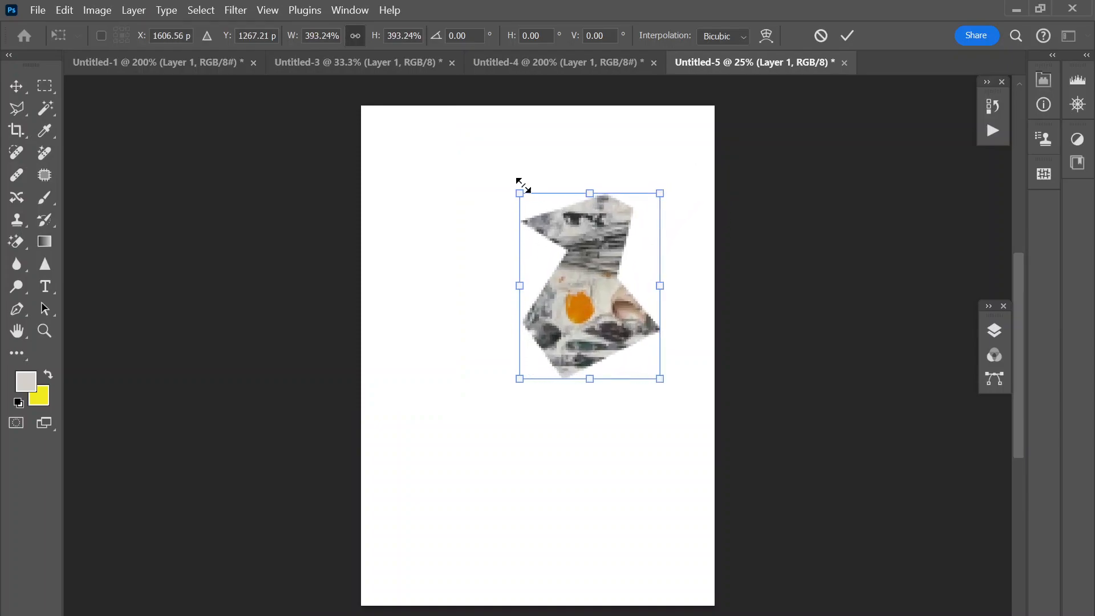
Rotate the pasted piece clockwise, reposition it in the upper middle of the page, and apply the transform
left_click_drag(508, 182, 442, 260)
left_click_drag(578, 294, 518, 269)
left_click_drag(556, 381, 555, 405)
left_click_drag(563, 324, 561, 289)
key("Return")
key("l")
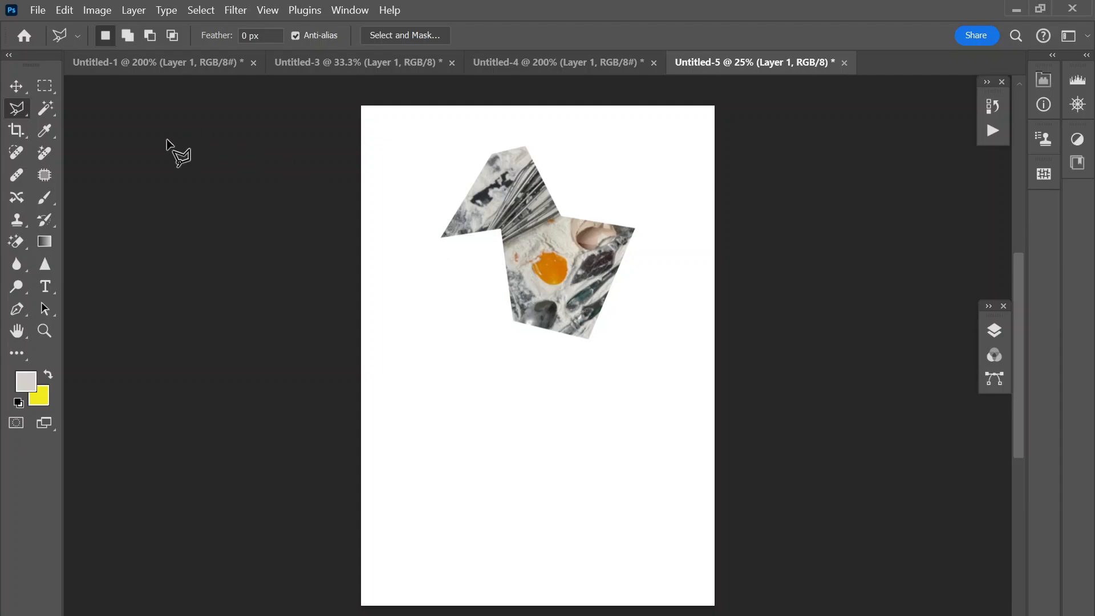
Select the empty page area around the collage piece with the Magic Wand, and switch to the Brush tool
left_click(20, 92)
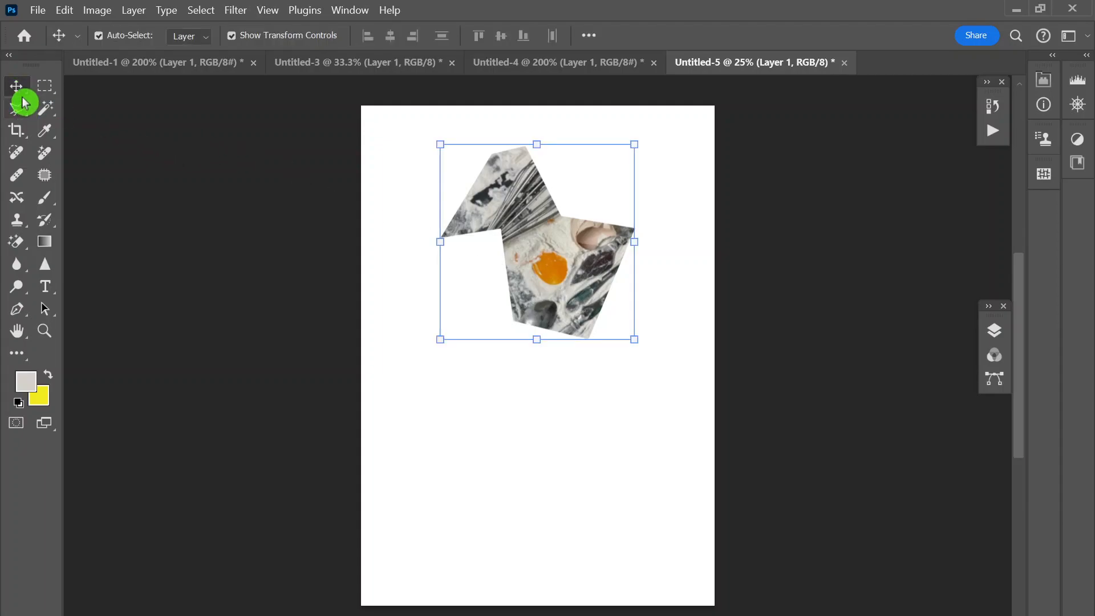
left_click(38, 107)
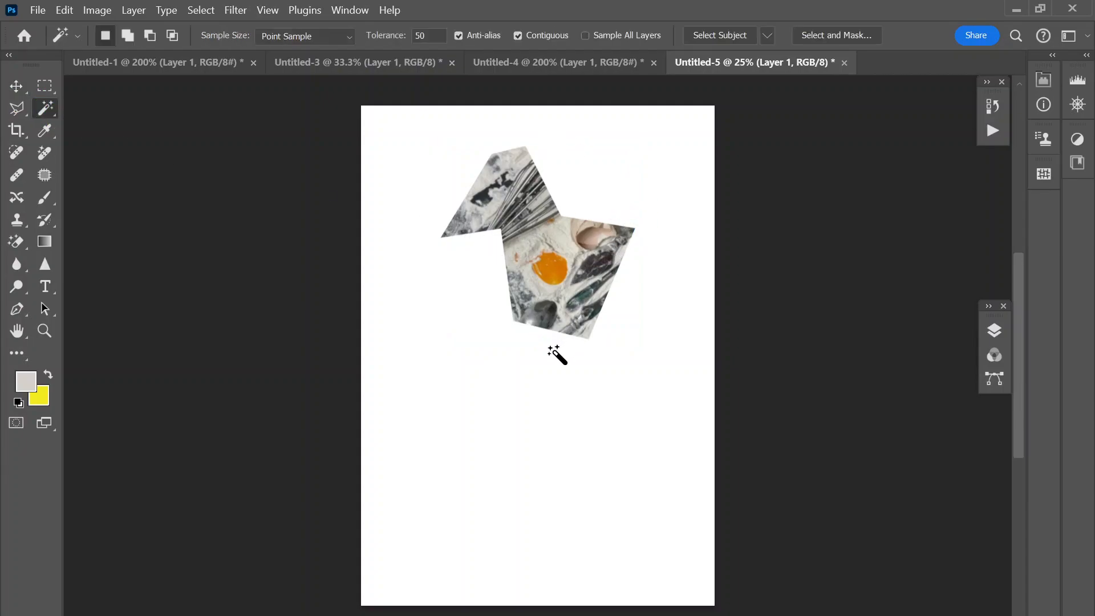
left_click(554, 273)
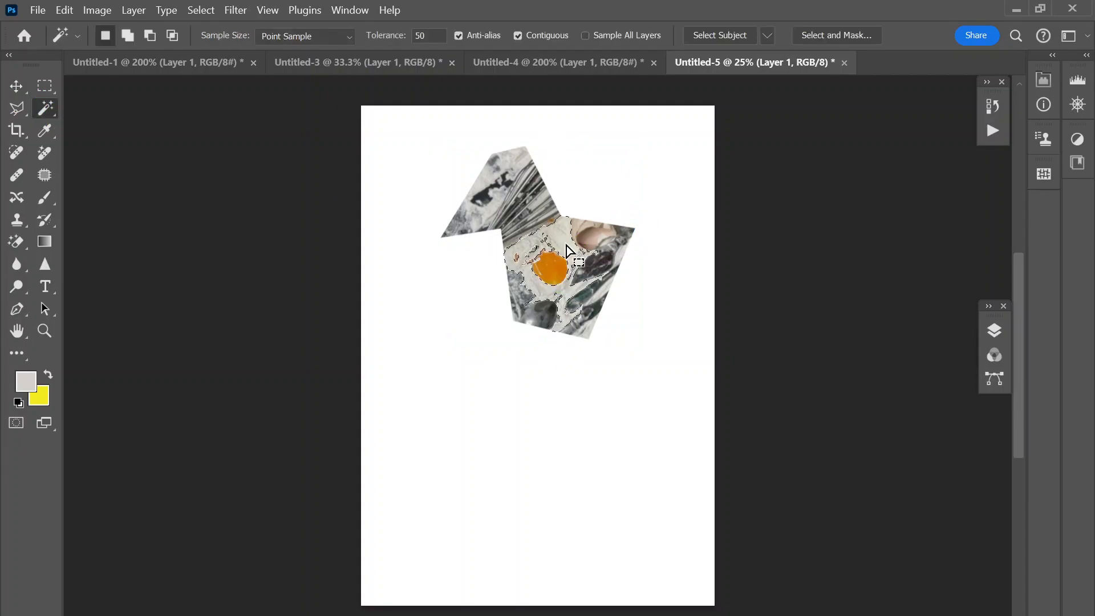
left_click(488, 178)
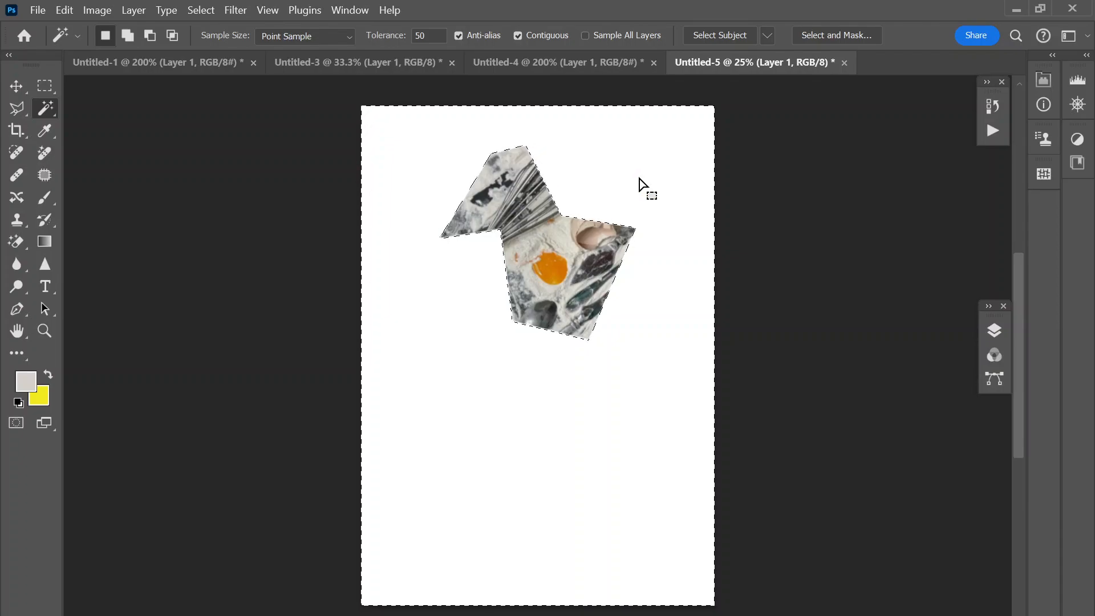
left_click(46, 182)
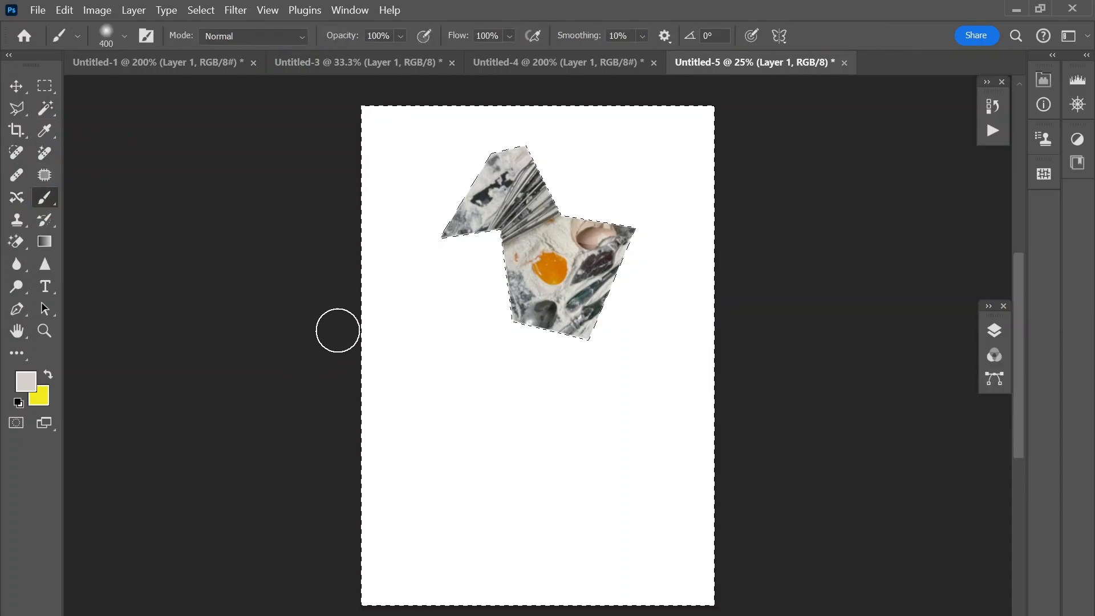
Paint soft light-grey and yellow brush strokes across the selected empty page area around the collage piece
left_click_drag(327, 335, 484, 284)
left_click(47, 374)
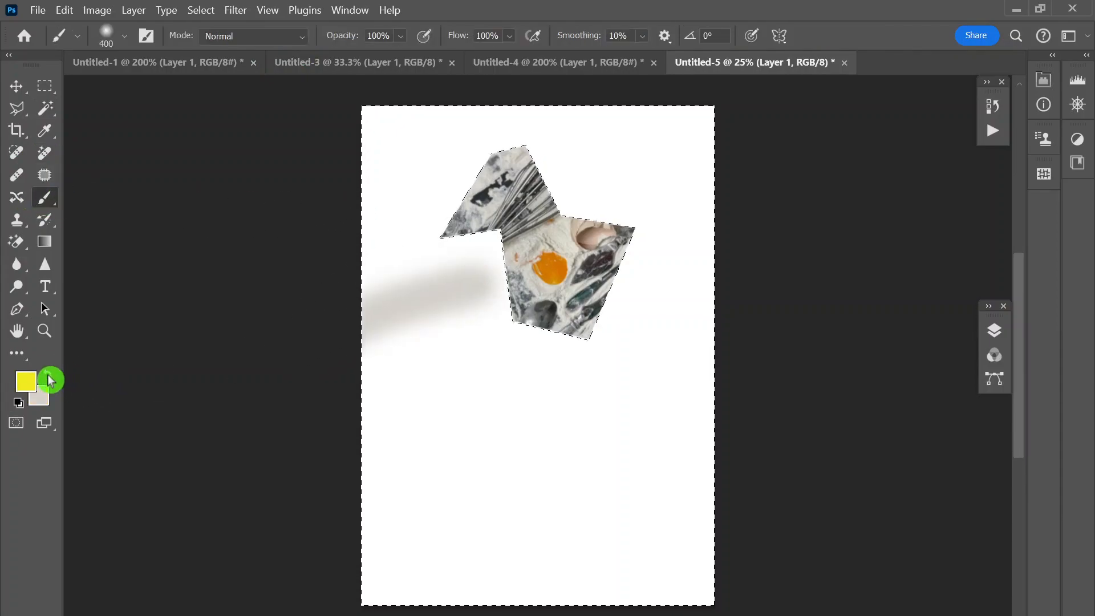
mouse_move(374, 409)
left_mouse_down()
mouse_move(508, 361)
mouse_move(506, 425)
mouse_move(370, 515)
mouse_move(609, 489)
mouse_move(697, 497)
mouse_move(706, 539)
left_mouse_up()
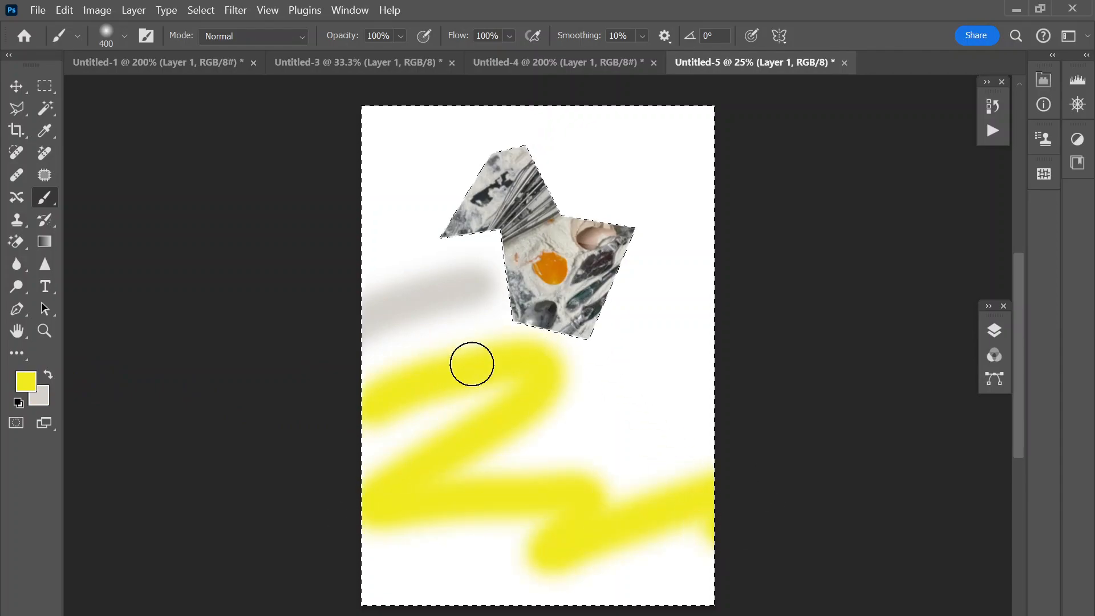
Clear the painted strokes from the page and invert the selection so it covers only the collage piece
left_click(201, 10)
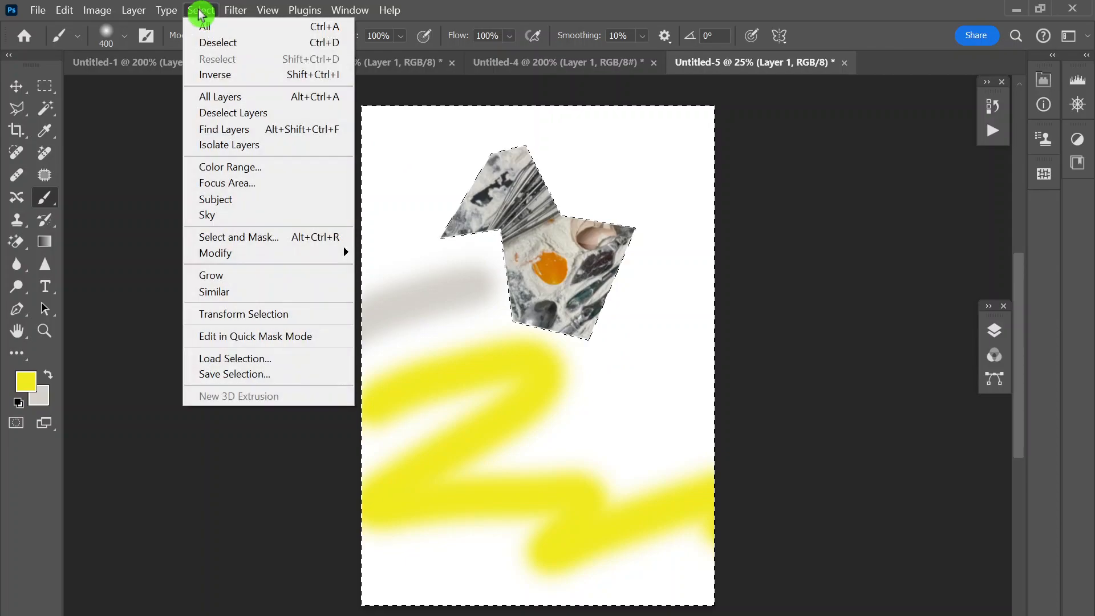
left_click(211, 75)
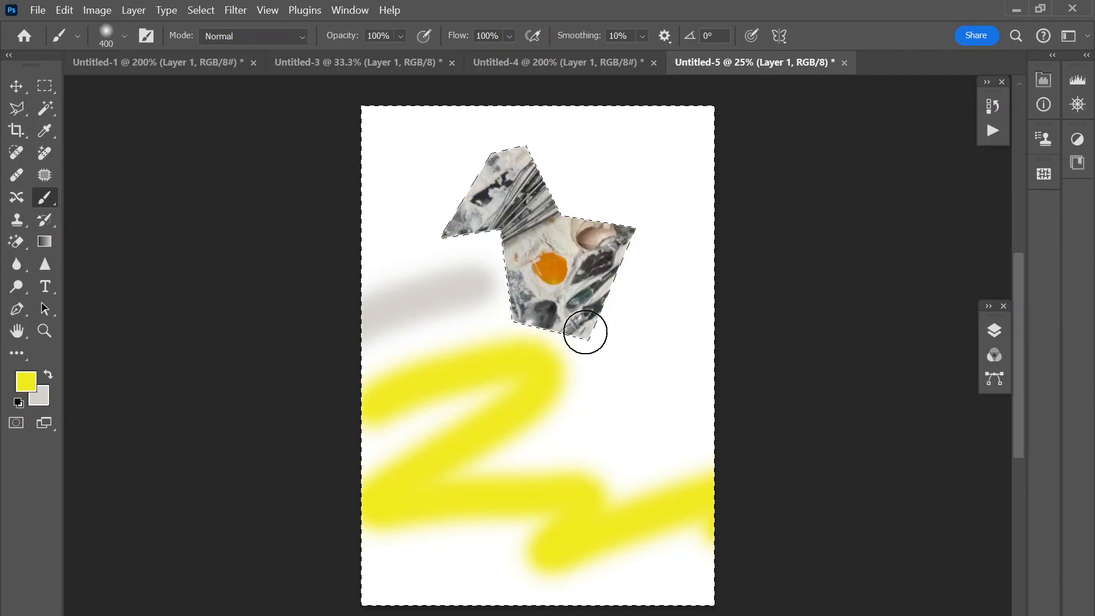
key("Delete")
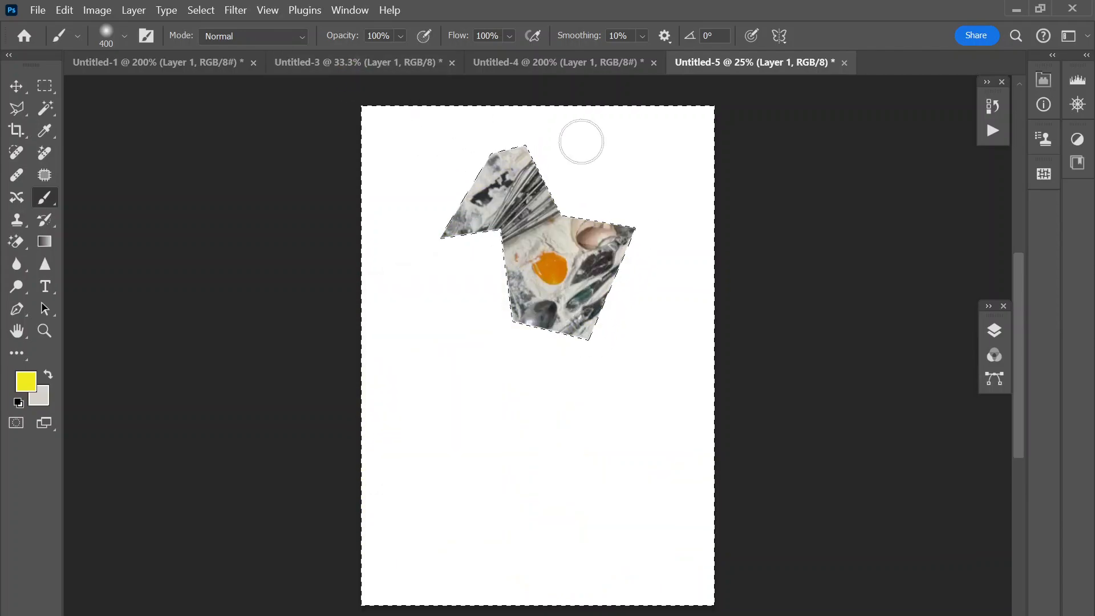
left_click(208, 10)
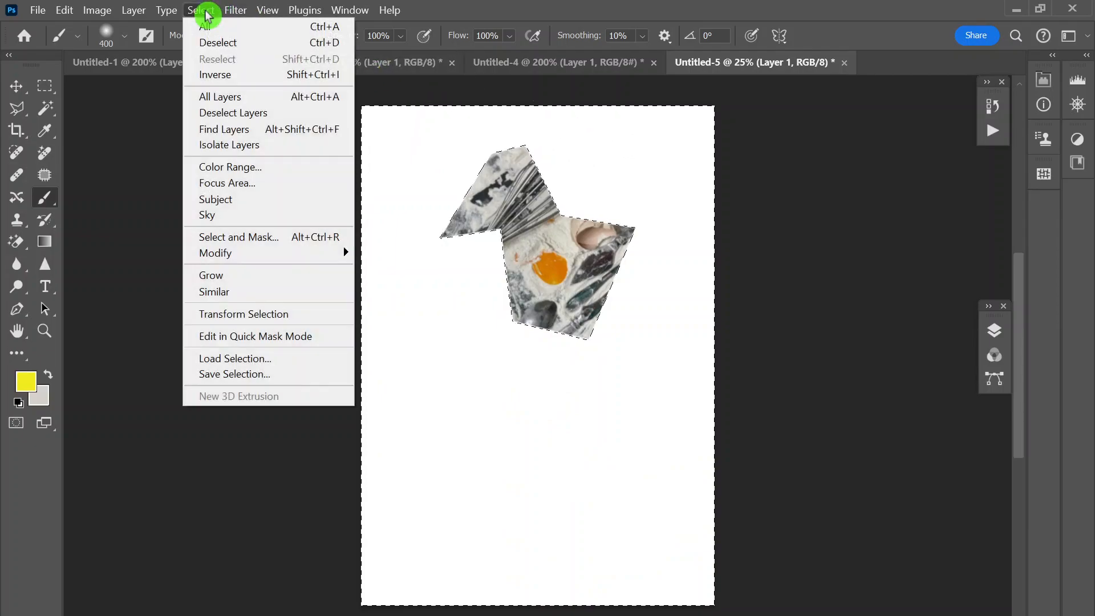
left_click(217, 76)
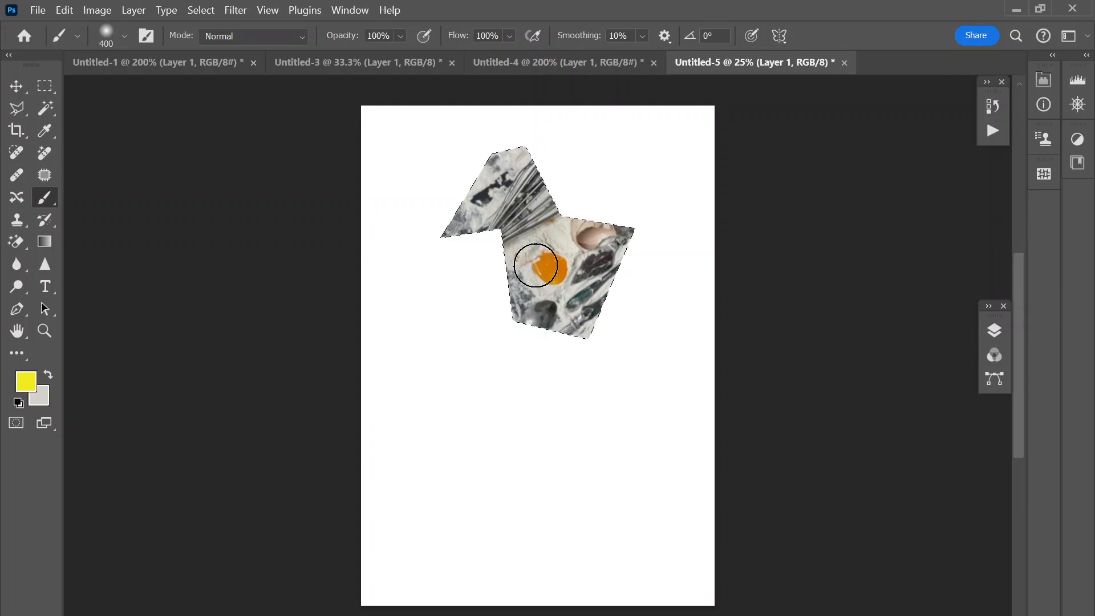
Duplicate the selected piece twice with the Move tool, placing copies in the lower left and lower right of the page
left_click(15, 85)
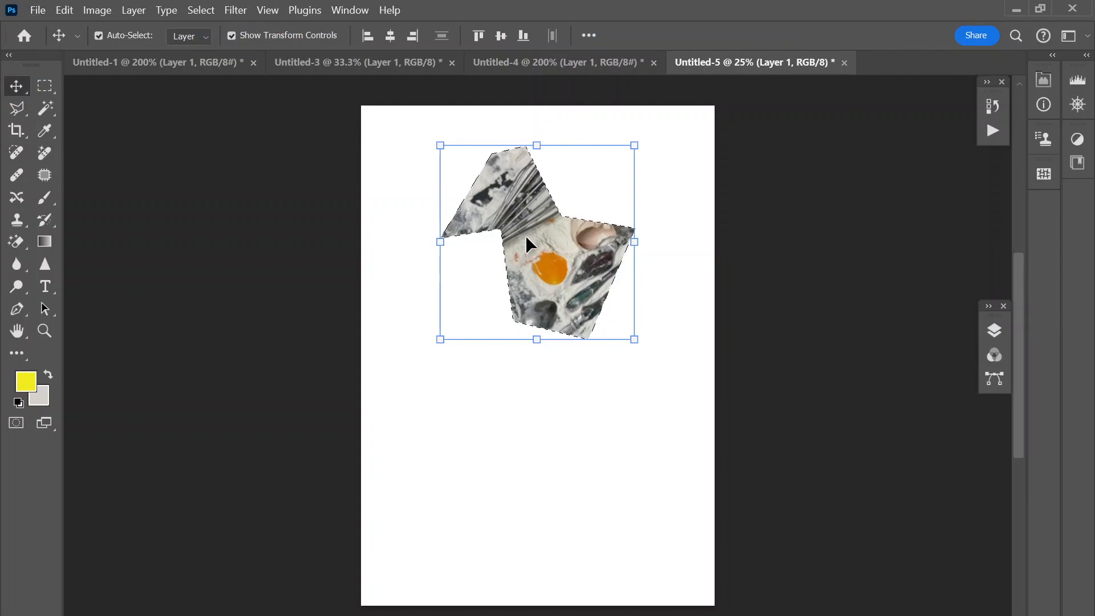
left_click_drag(526, 235, 515, 429)
left_click_drag(441, 436, 608, 402)
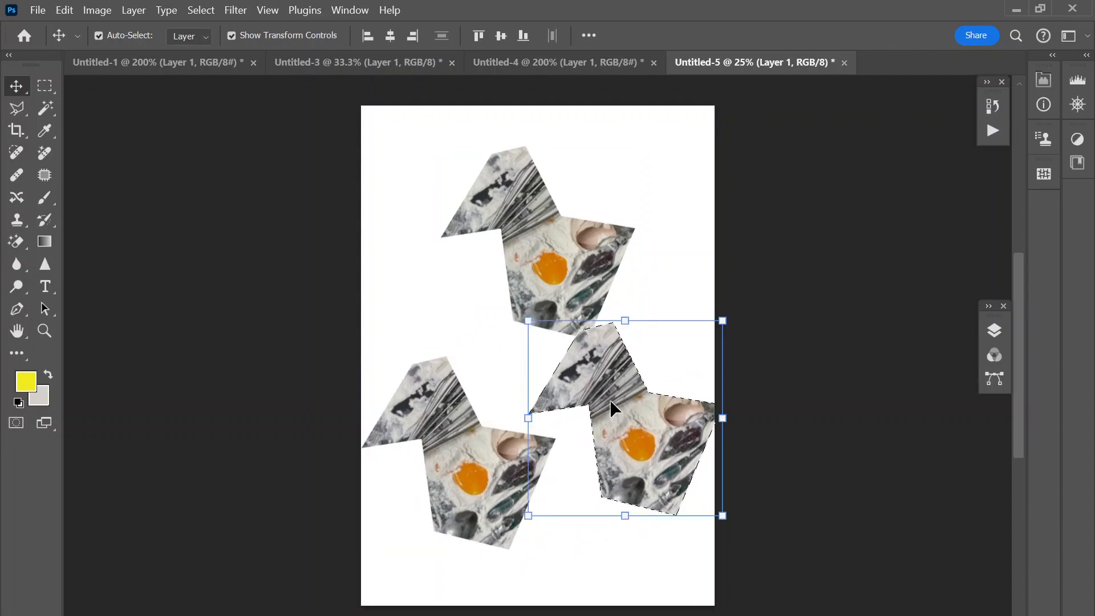
Examine the three-piece arrangement at closer and wider zoom levels
key("ctrl+plus")
key("ctrl+plus")
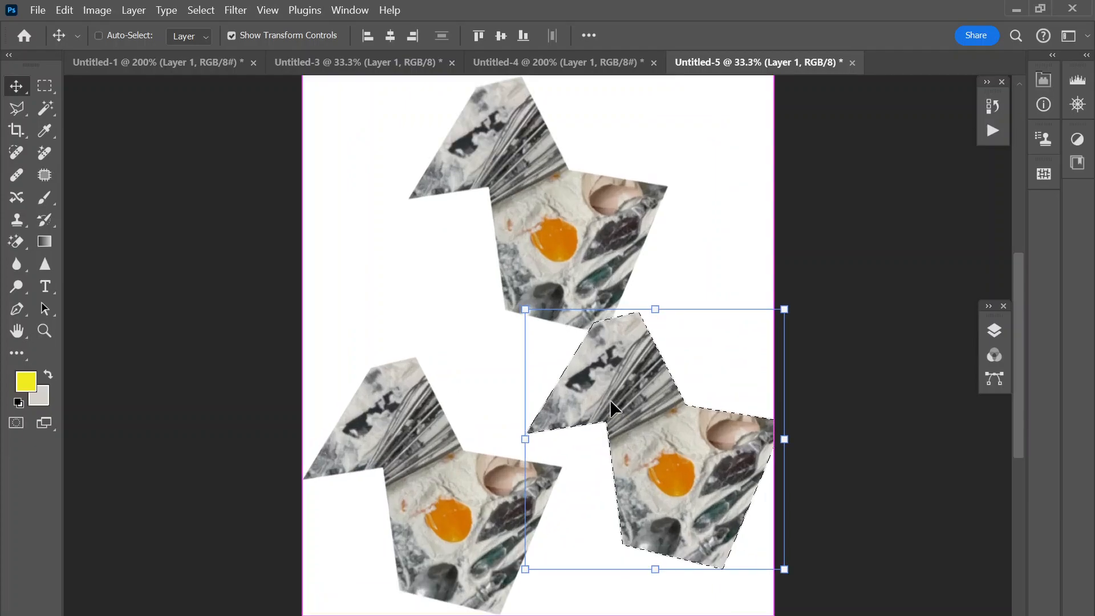
key("ctrl+plus")
key("ctrl+minus")
key("ctrl+minus")
key("ctrl+minus")
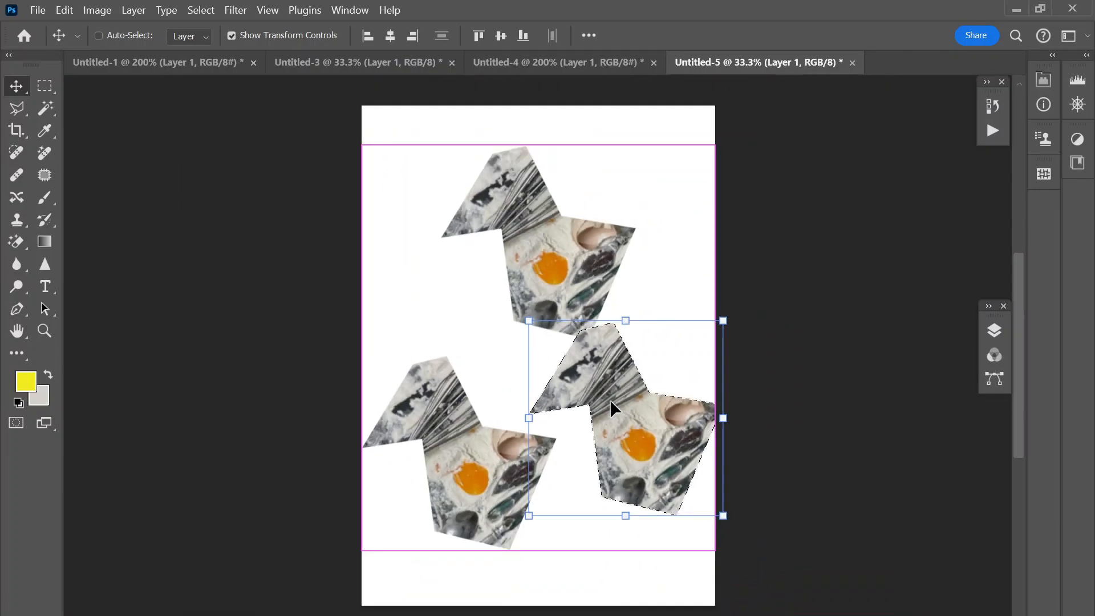
key("ctrl+minus")
key("ctrl+minus")
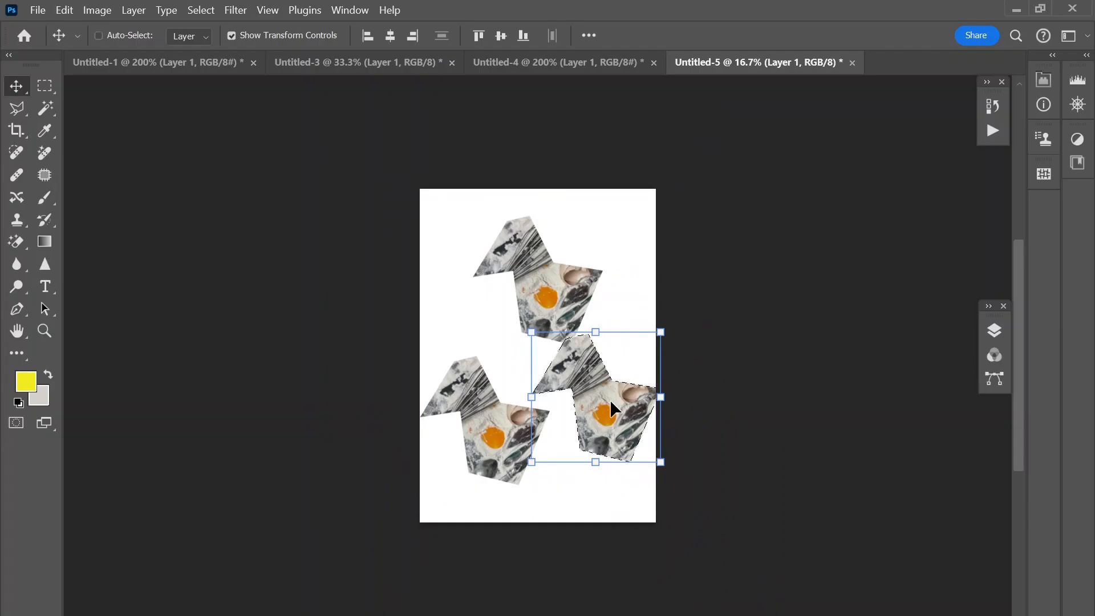
key("ctrl+plus")
Move the lower-right copy up and left to overlap the original piece, rotating it slightly clockwise
left_click_drag(606, 393, 594, 361)
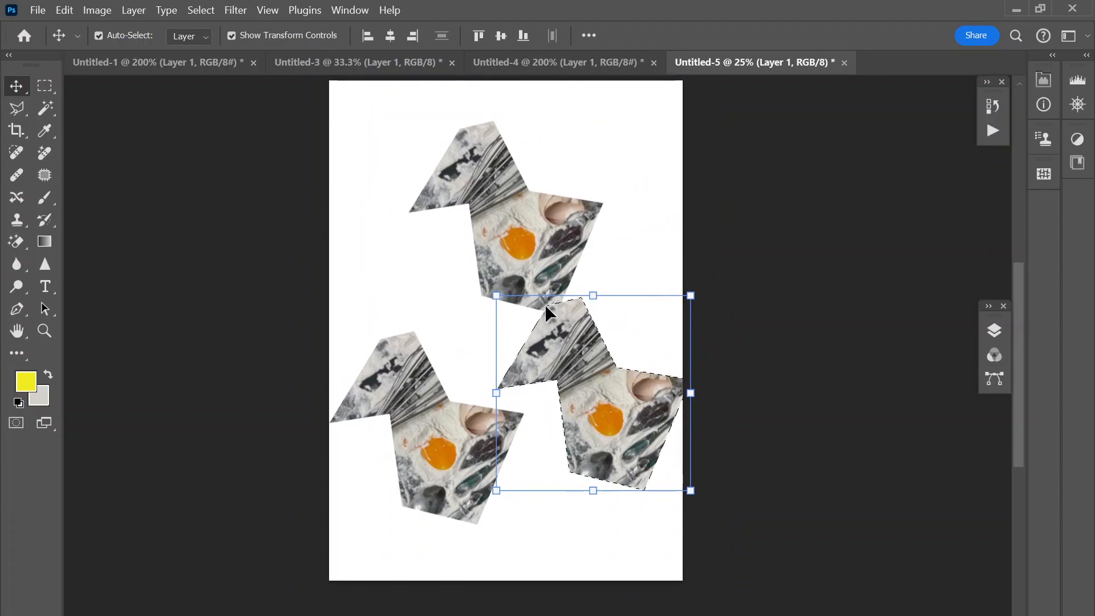
left_click_drag(583, 326, 557, 272)
key("ctrl+t")
left_click_drag(462, 440, 456, 402)
key("Escape")
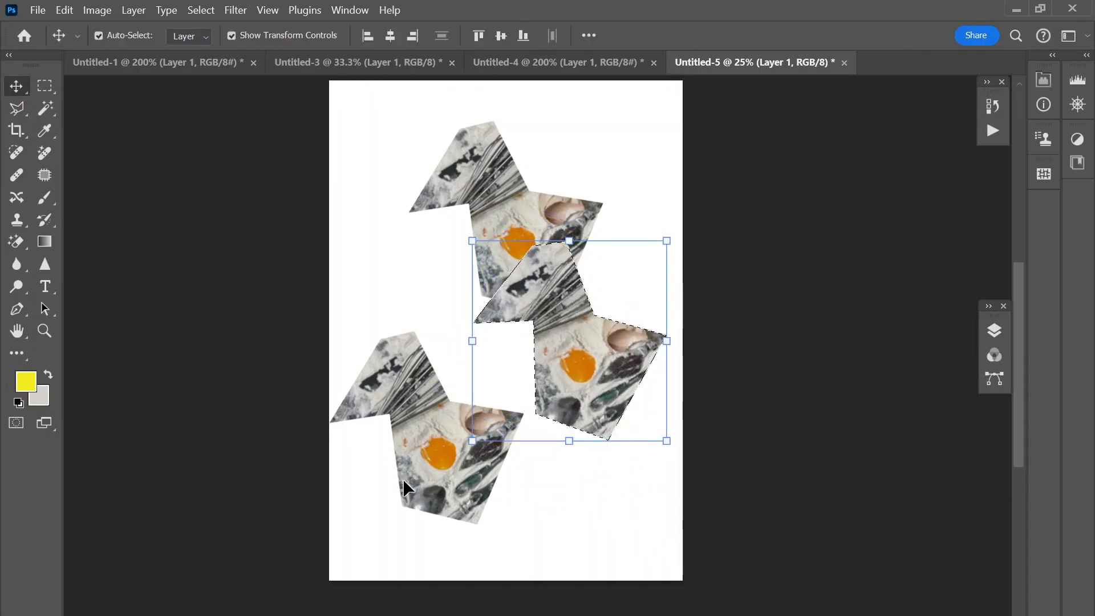
left_click_drag(406, 458, 411, 403)
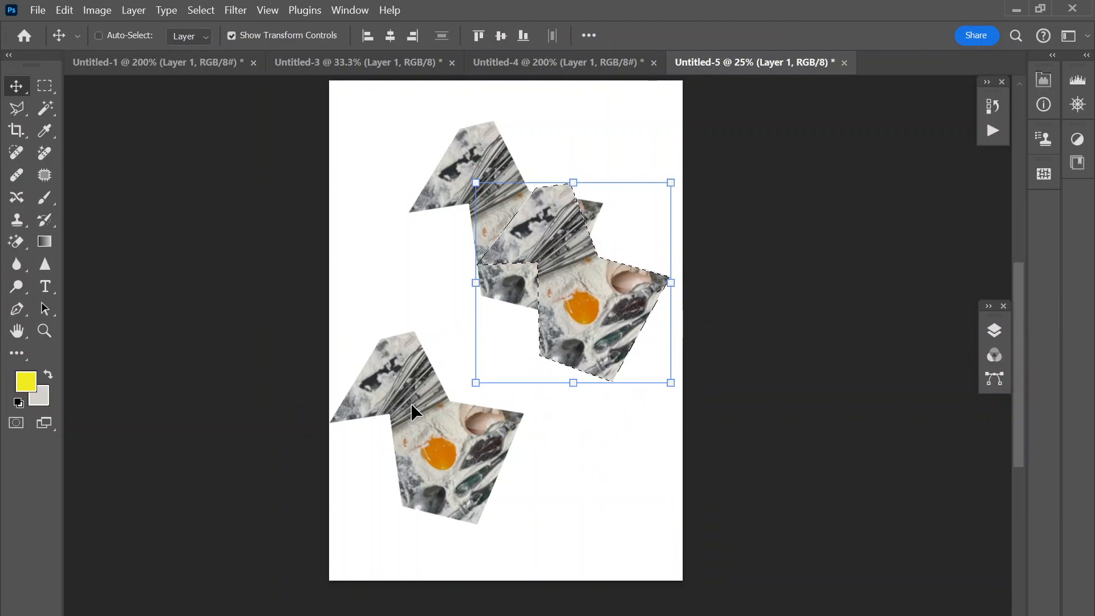
Drop the selection, move all three pieces down together as one layer, and display the document's layers
left_click(411, 403, "shift")
left_click_drag(571, 302, 570, 336)
left_click(999, 338)
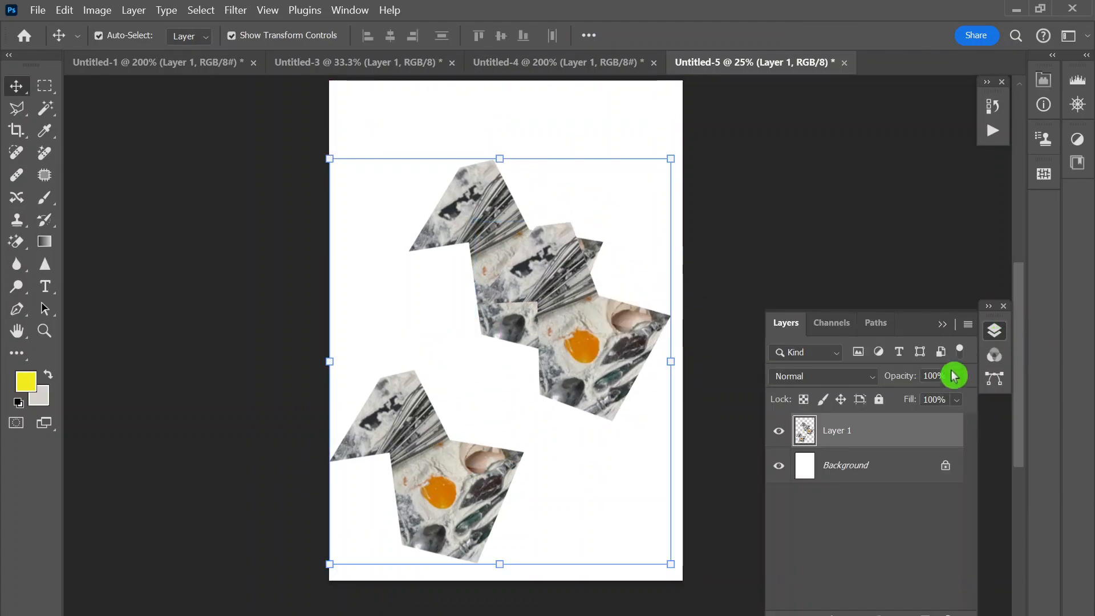
left_click(816, 442, "ctrl")
Undo the moves and duplications until only the original collage piece remains on the page
key("ctrl+z")
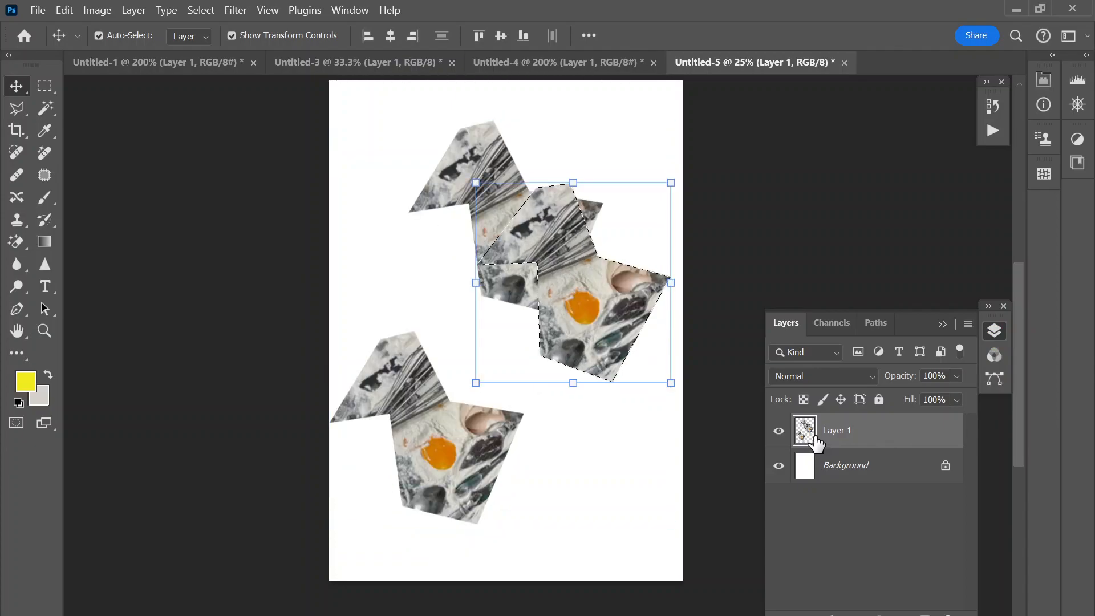
key("ctrl+z")
key("ctrl+z")
key("ctrl+z")
key("ctrl+z")
key("ctrl+z")
key("ctrl+z")
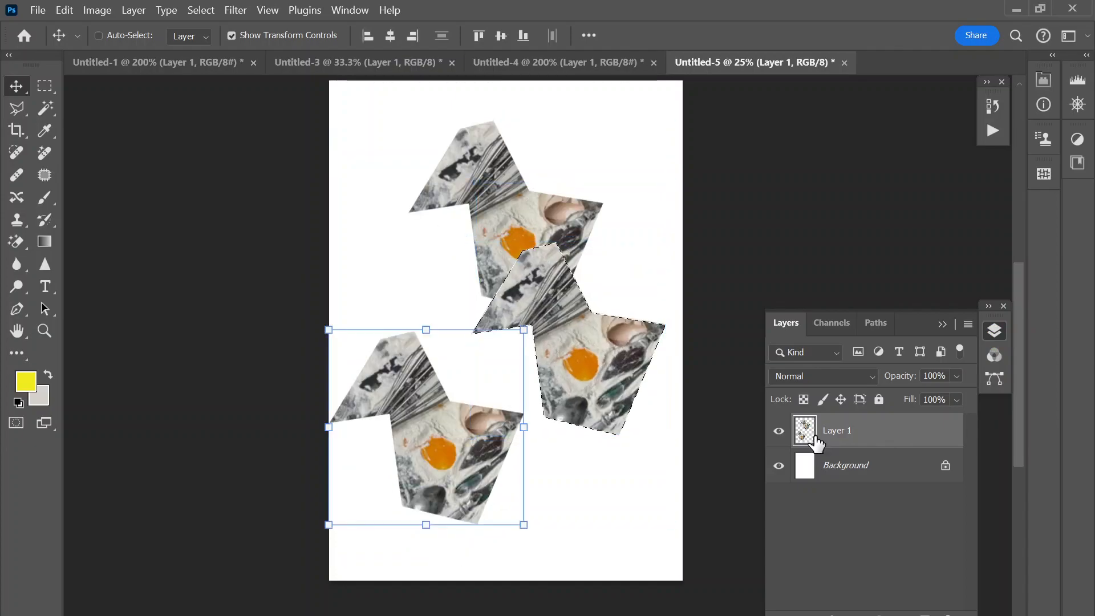
left_click(815, 442, "ctrl")
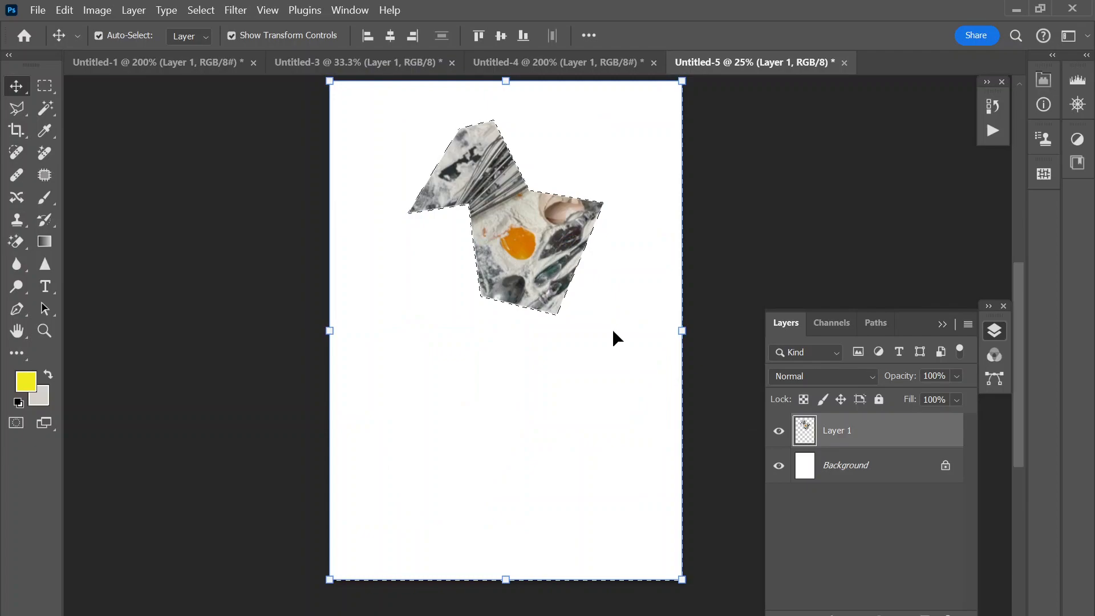
Deselect and duplicate the whole piece twice as separate layers, one copy at the page's lower left and one at its lower right
key("ctrl+d")
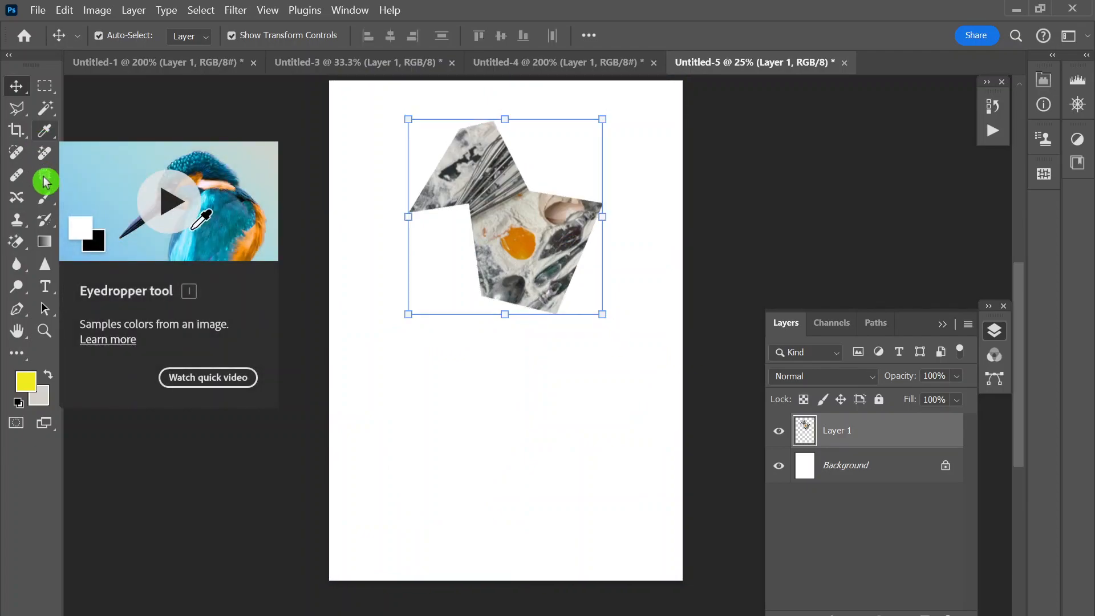
left_click_drag(508, 206, 592, 345)
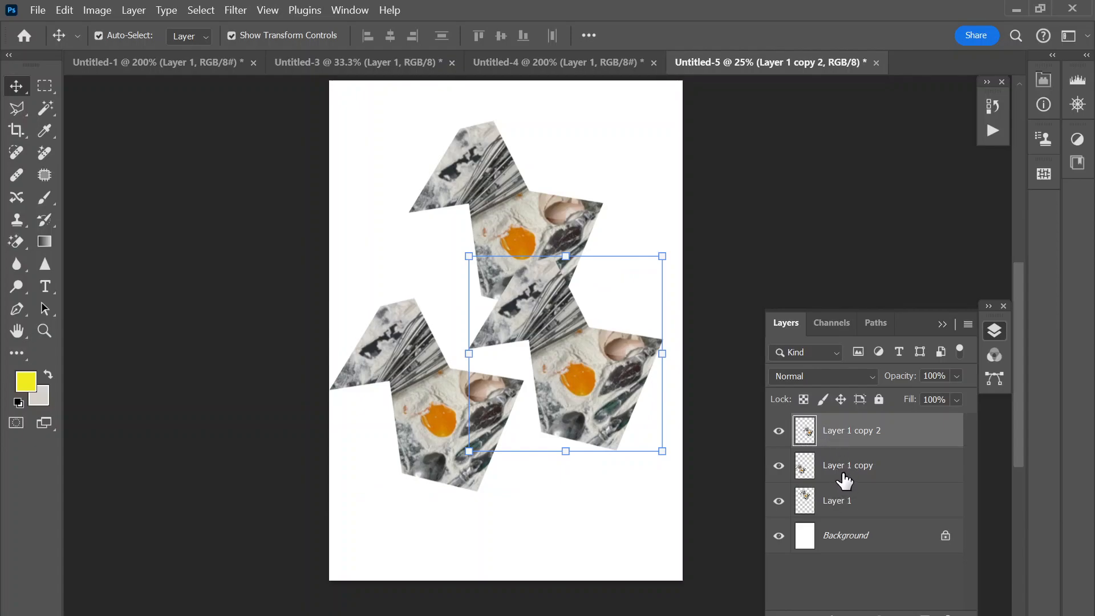
Hide and reshow the two copy layers to check which piece each one holds
left_click(779, 431)
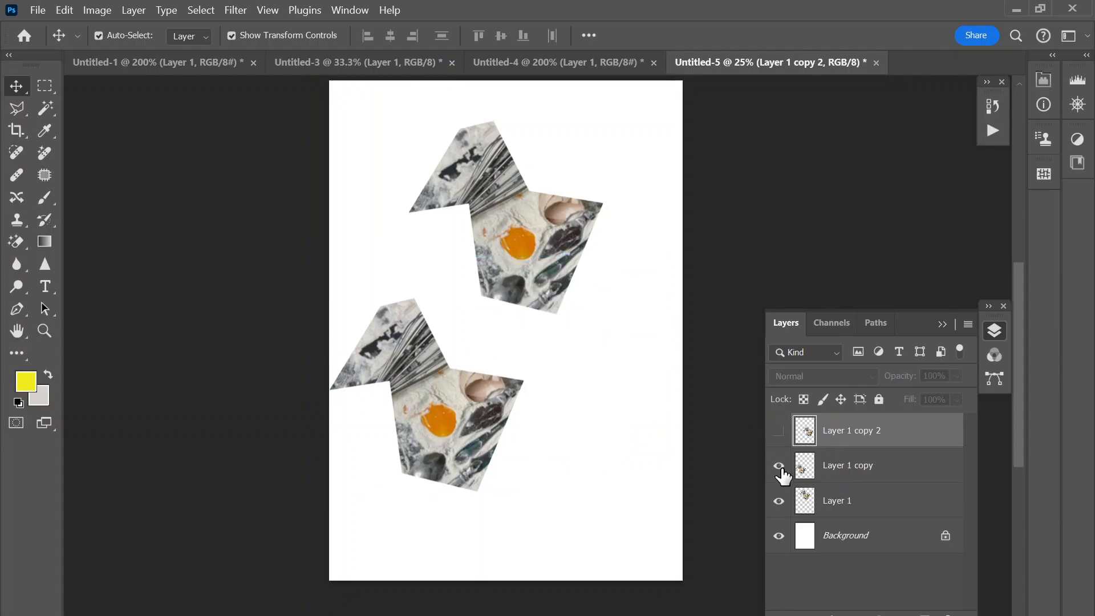
left_click(780, 466)
left_click(779, 466)
left_click(779, 430)
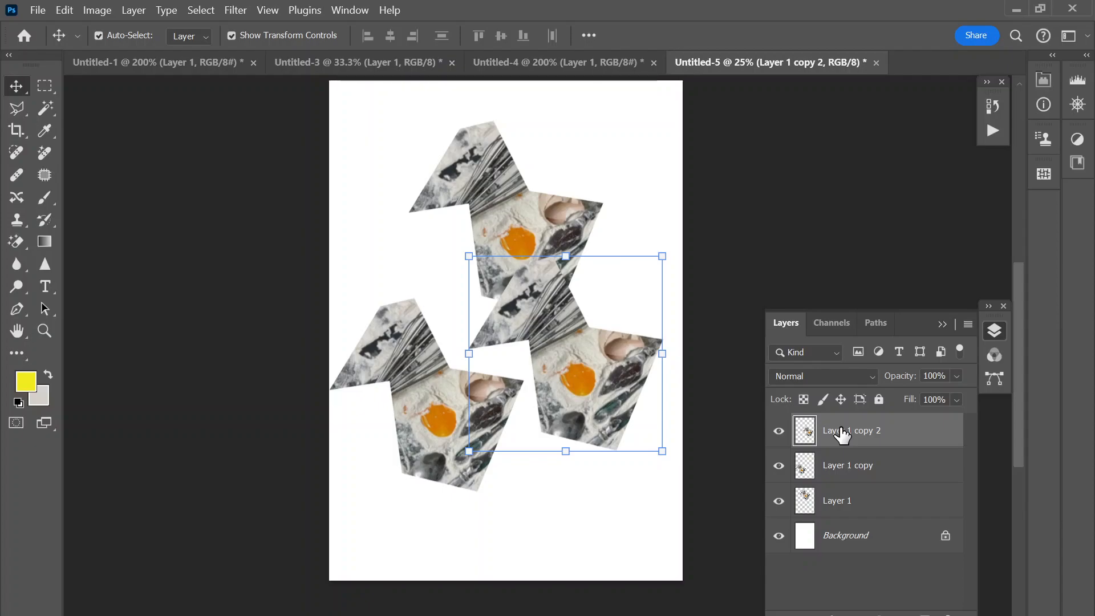
Move the original piece up and left on the page, and lower the right-hand copy by about 40 px
left_click_drag(497, 194, 462, 177)
left_click_drag(578, 355, 579, 365)
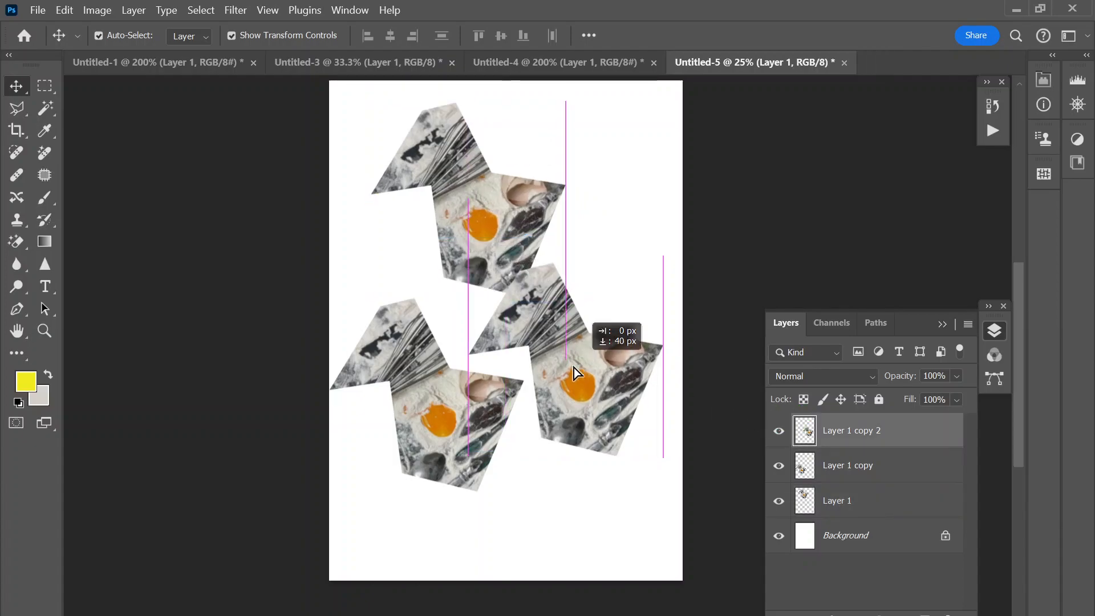
mouse_move(444, 404)
left_mouse_down()
mouse_move(427, 404)
mouse_move(440, 416)
left_mouse_up()
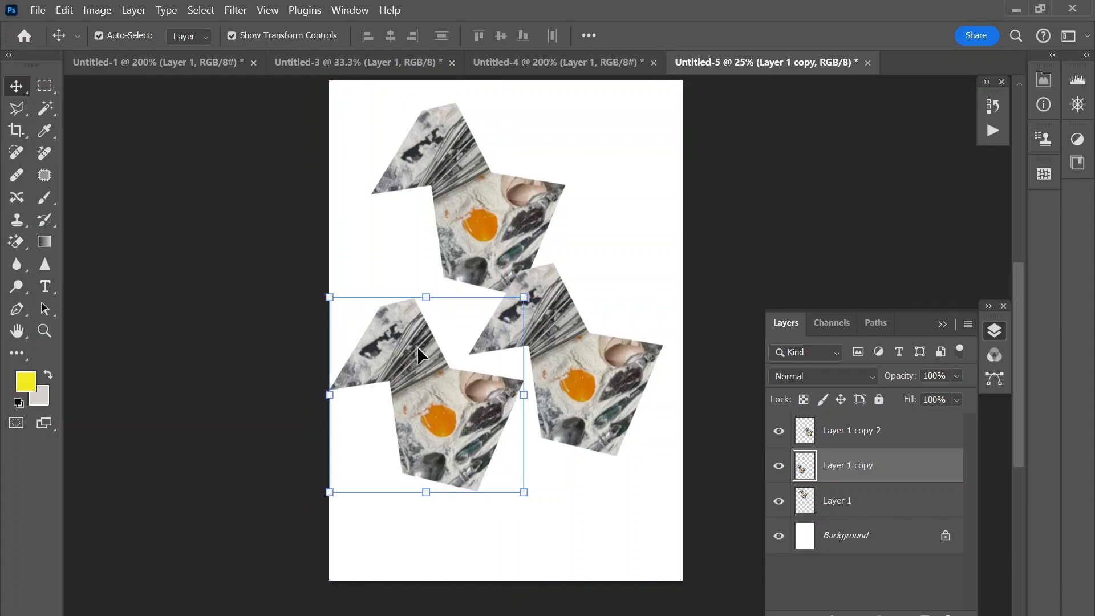
Show the rulers and place a vertical guide about 300 px from the page's left edge
key("ctrl")
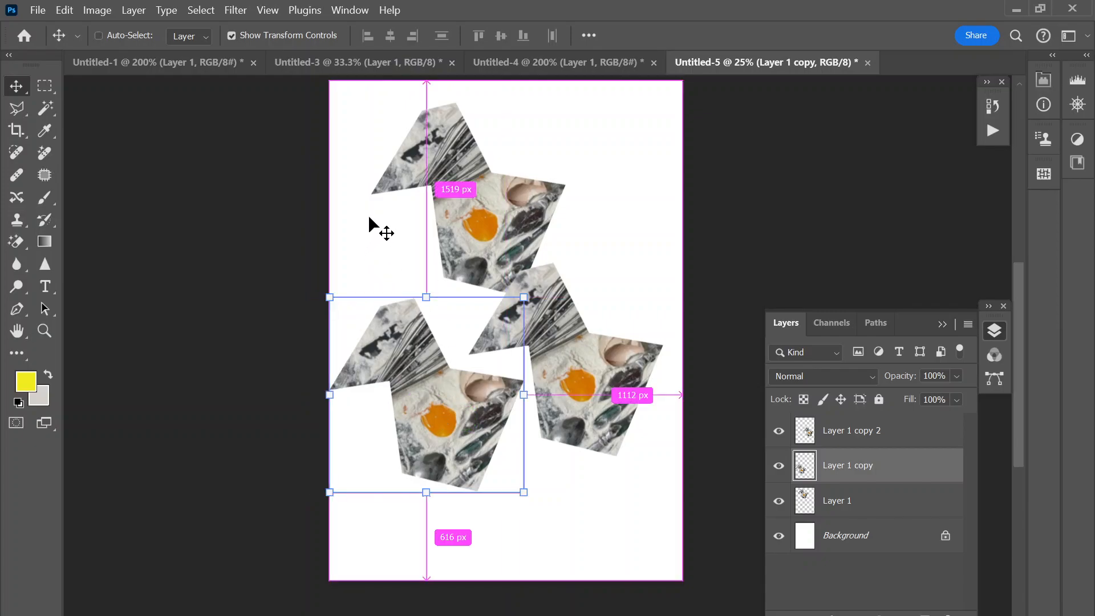
key("ctrl+r")
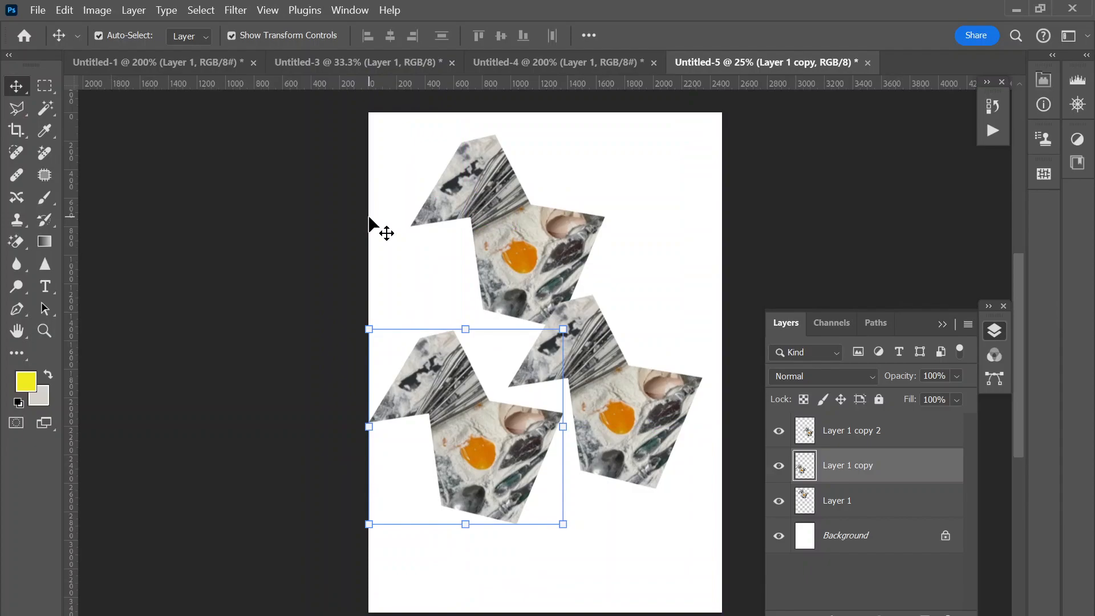
left_click(261, 10)
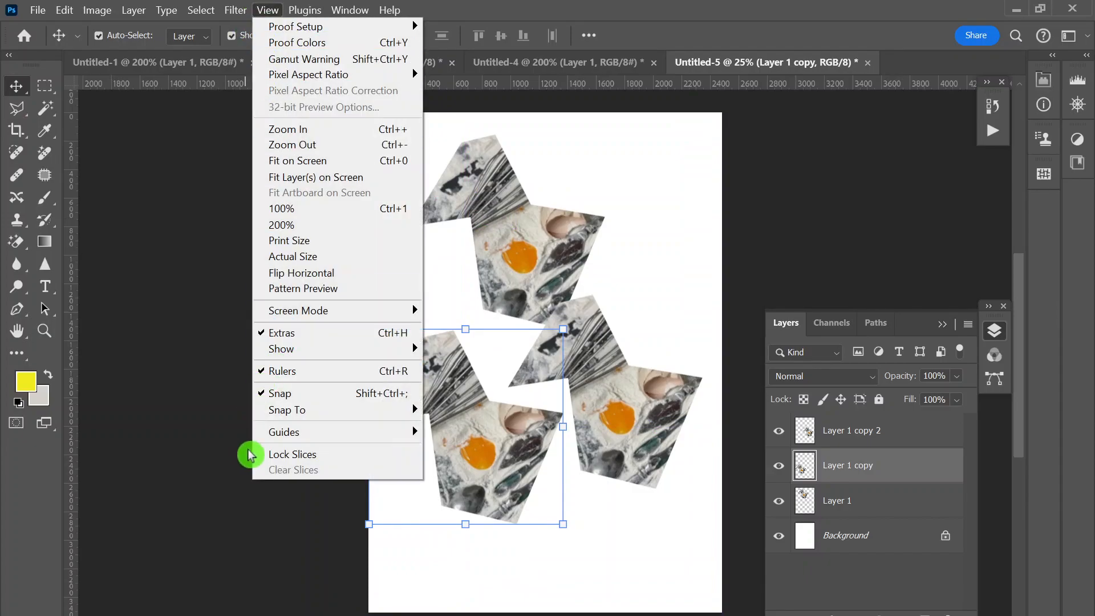
left_click(588, 142)
left_click_drag(69, 308, 412, 271)
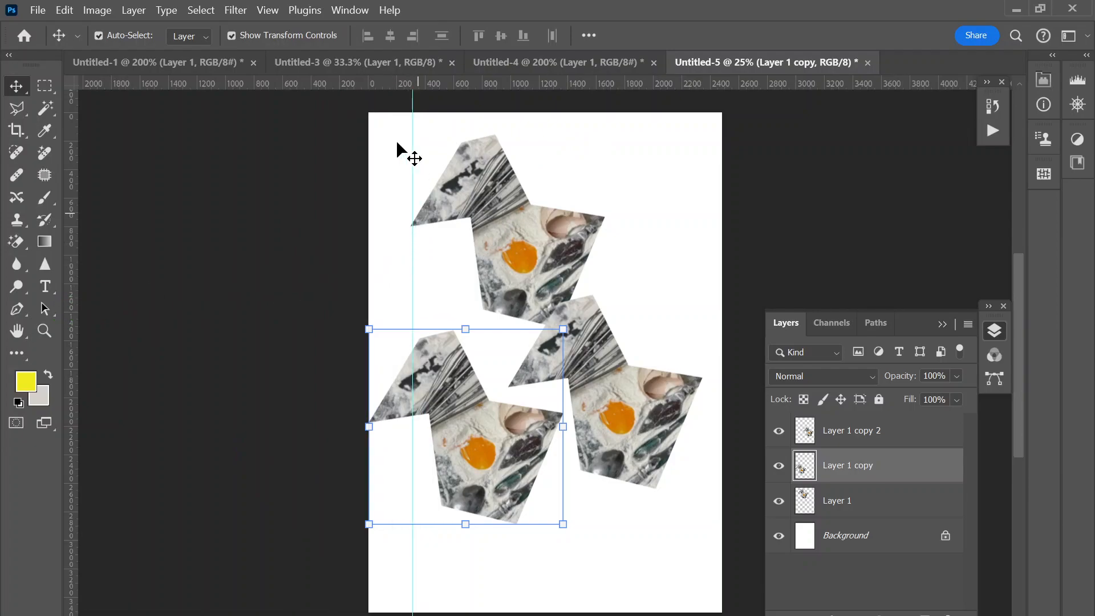
Stack the three pieces vertically with their left corners aligned to the guide, the original at the page's top edge
left_click_drag(493, 198, 495, 162)
left_click_drag(566, 364, 474, 306)
left_click_drag(464, 475, 504, 523)
left_click_drag(529, 231, 529, 237)
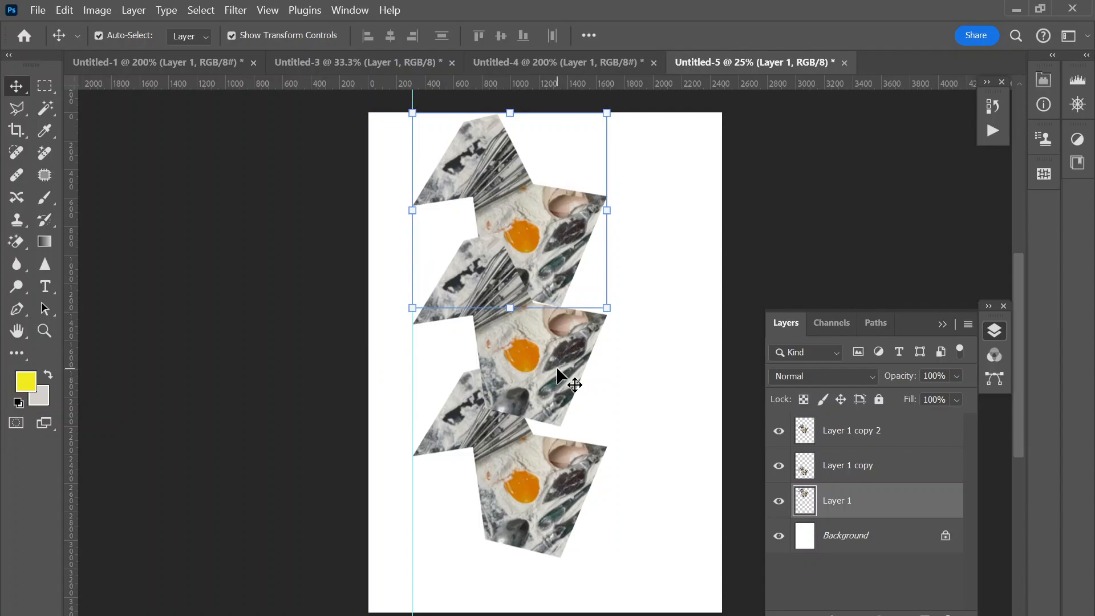
Open the Filter Gallery on the top piece and show the whole page in its preview at 25%
left_click(554, 224)
left_click(233, 10)
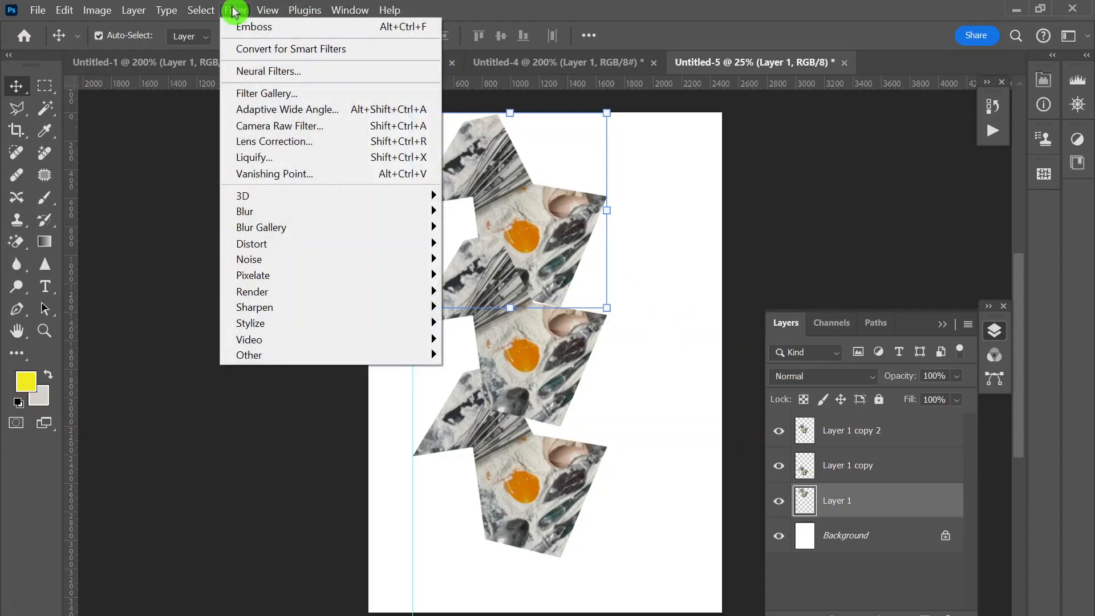
left_click(247, 98)
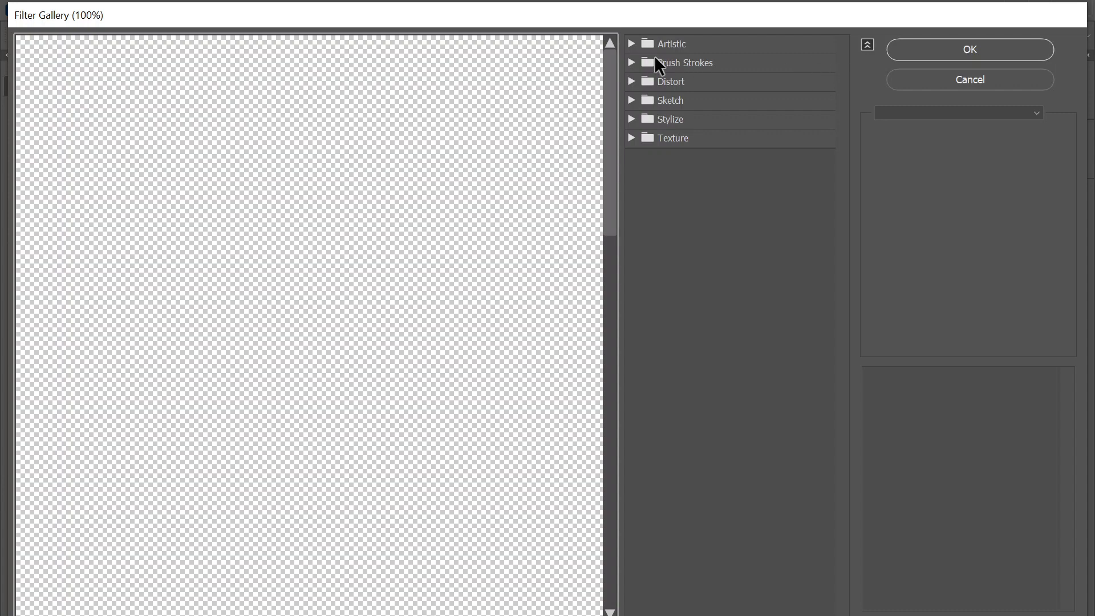
left_click_drag(84, 587, 260, 374)
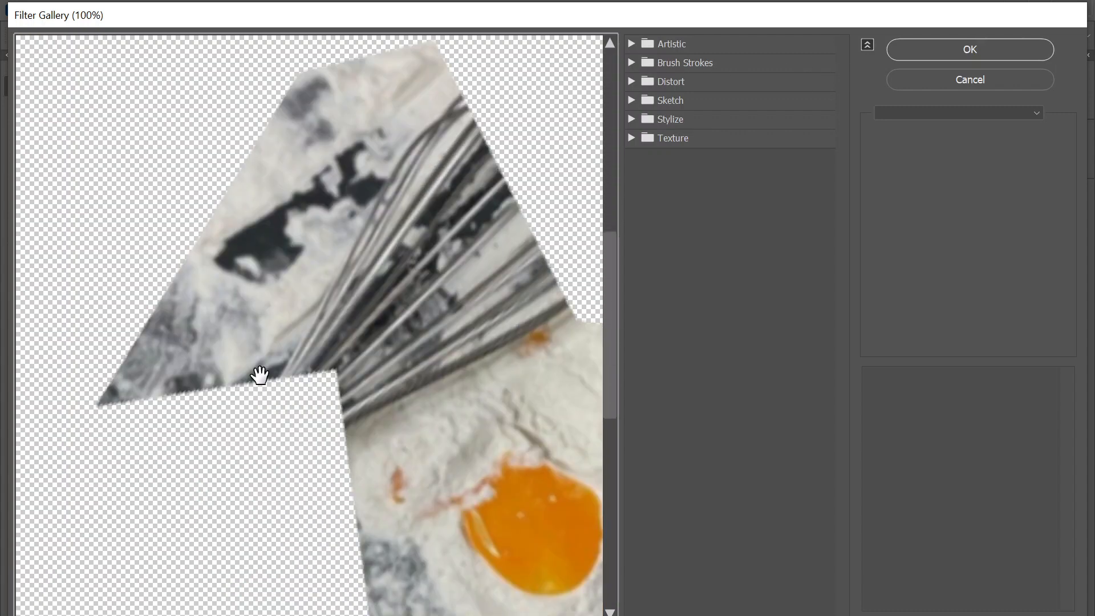
left_click(26, 615)
left_click(26, 615)
left_click(26, 615)
left_click(26, 615)
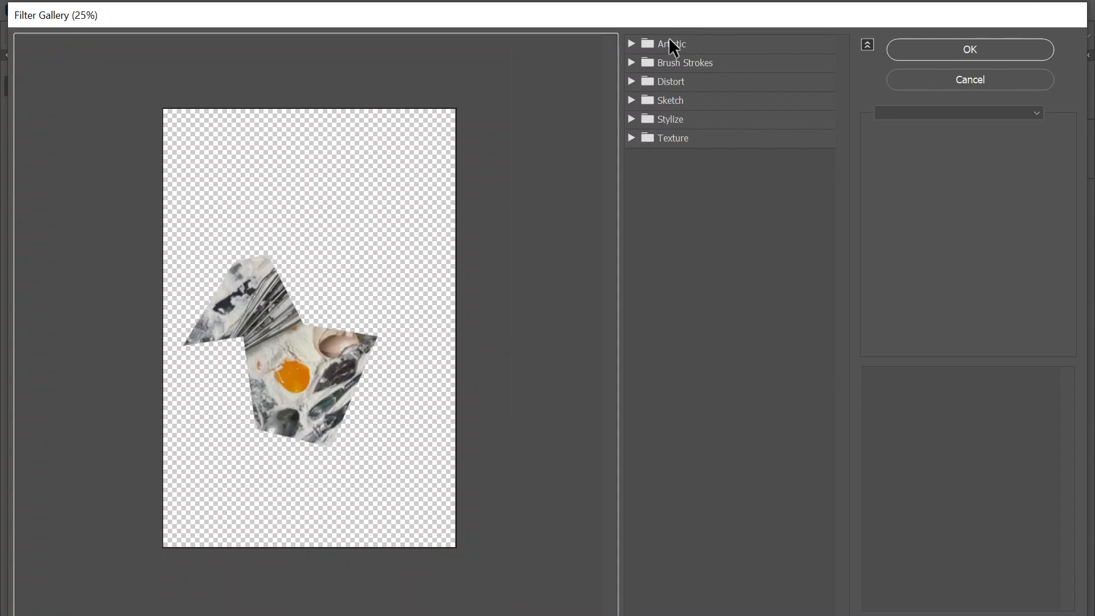
Preview Artistic filters on the piece: Smudge Stick, Plastic Wrap, Neon Glow, Fresco, Film Grain, Dry Brush and Poster Edges
left_click(632, 43)
left_click(809, 265)
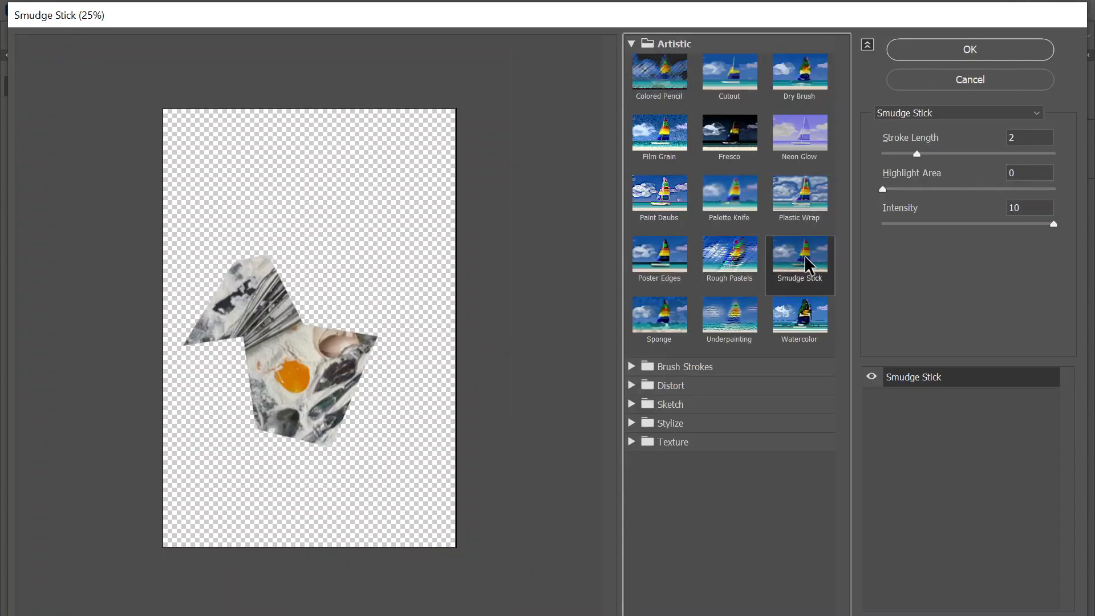
left_click(799, 189)
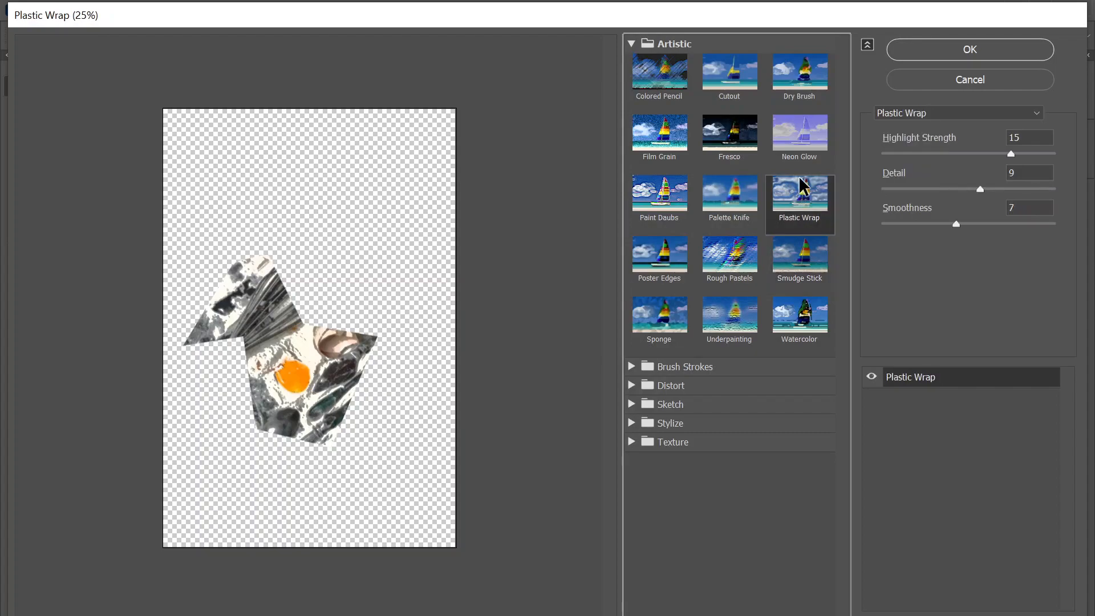
left_click(799, 143)
left_click(731, 148)
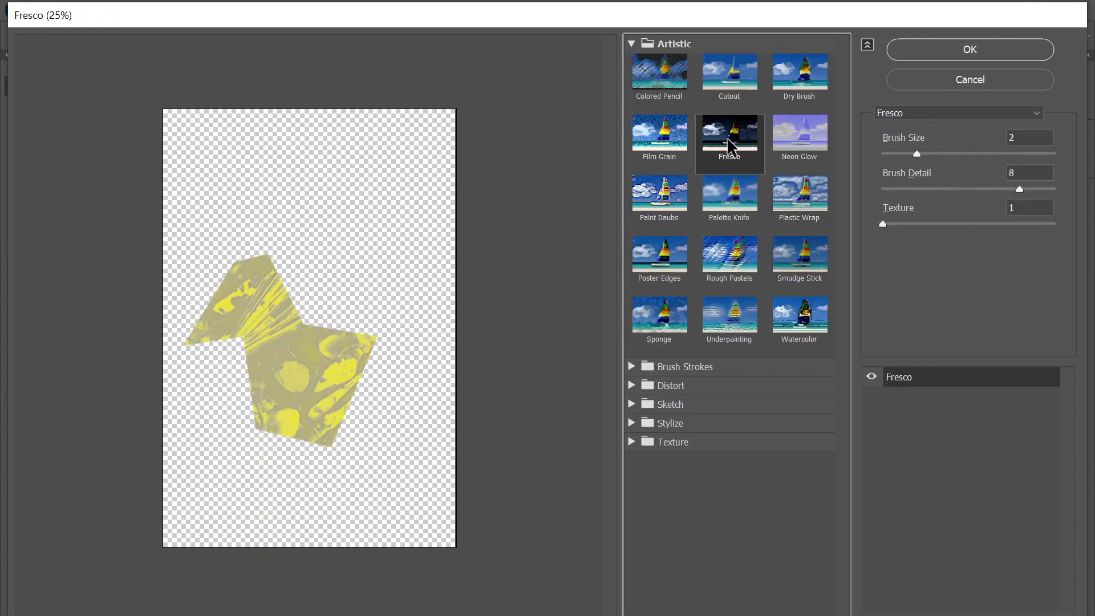
left_click(673, 145)
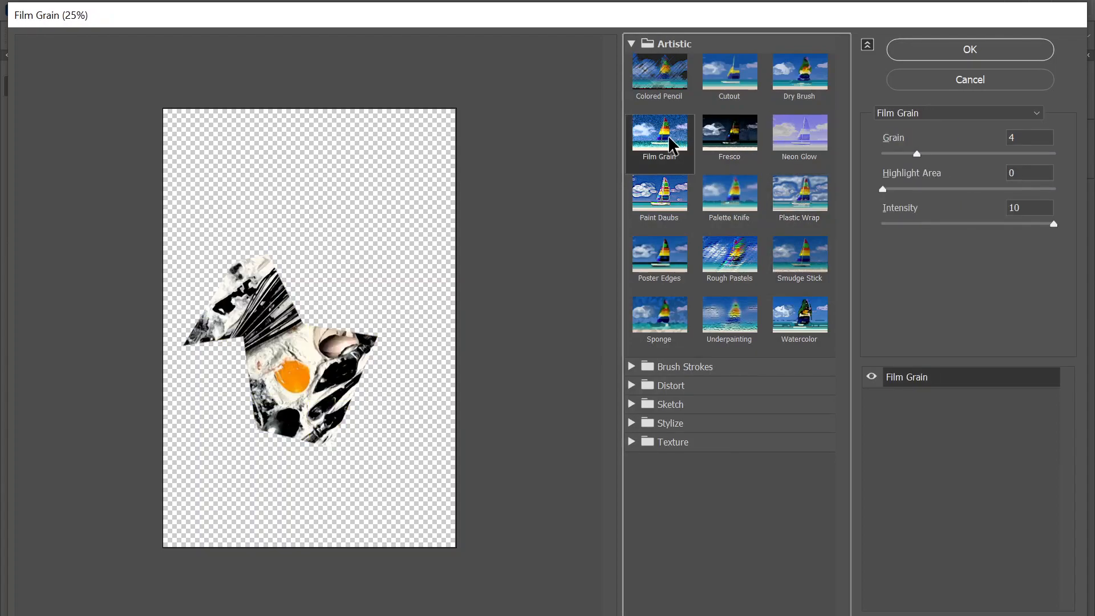
left_click(799, 85)
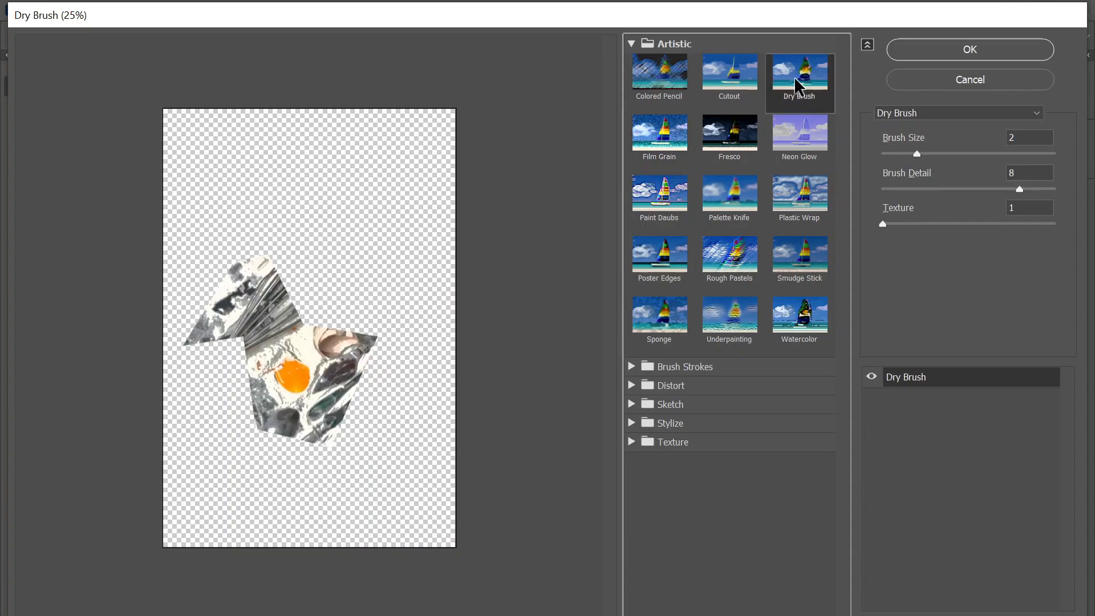
left_click(660, 256)
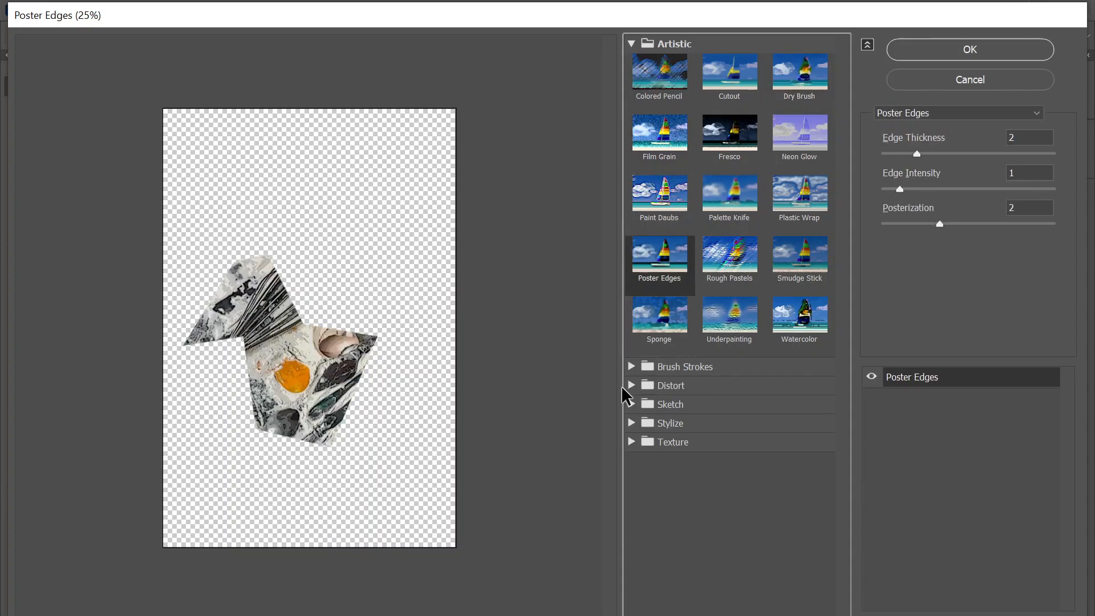
Preview the Charcoal, Photocopy and Stamp filters from the Sketch set on the piece
left_click(632, 404)
left_click(803, 443)
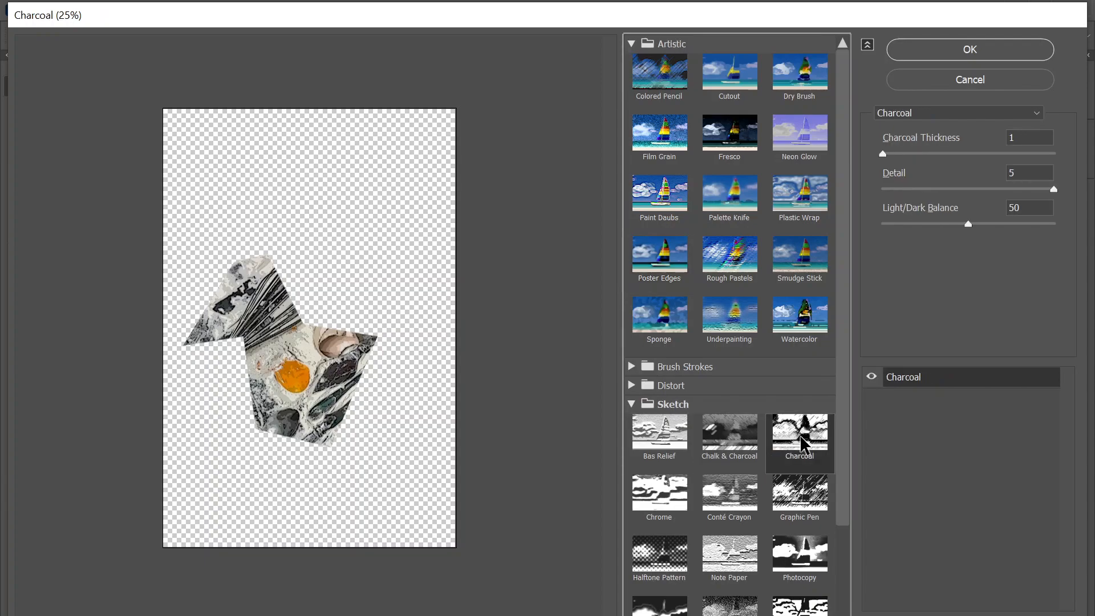
scroll(796, 456, "down", 3)
left_click(800, 474)
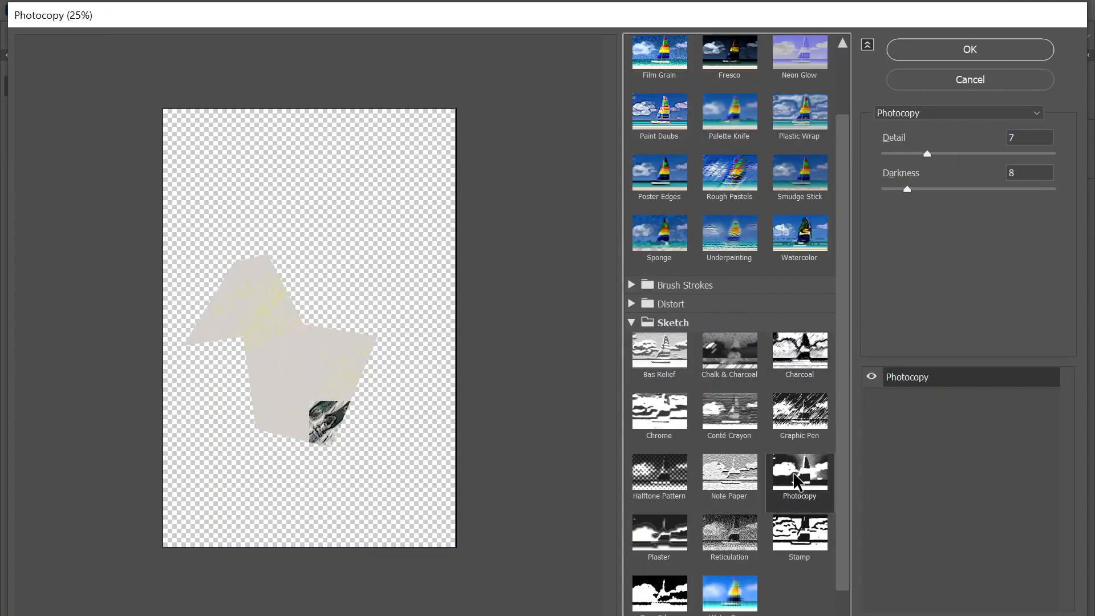
left_click(793, 542)
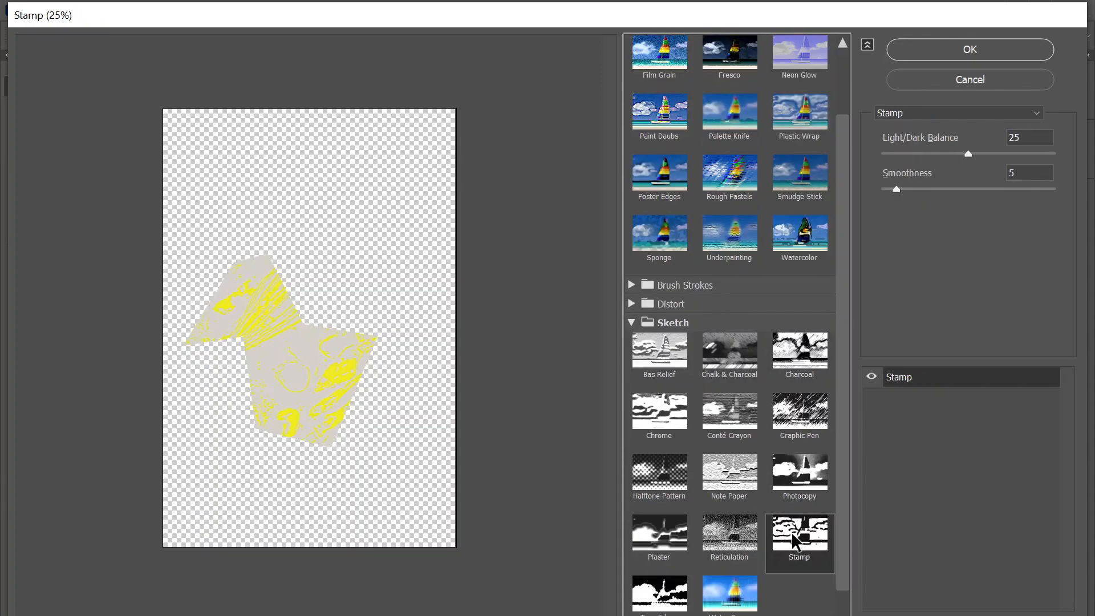
Compare Plastic Wrap and Smudge Stick, and apply Neon Glow to the top piece with glow size 5, brightness 15 and blue
left_click(804, 115)
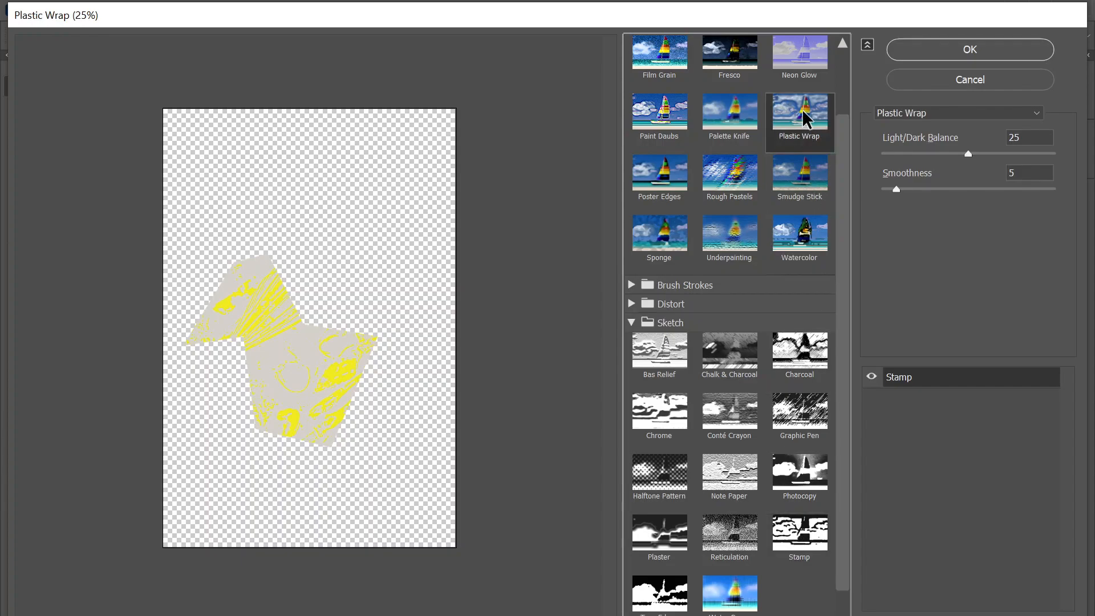
left_click(800, 173)
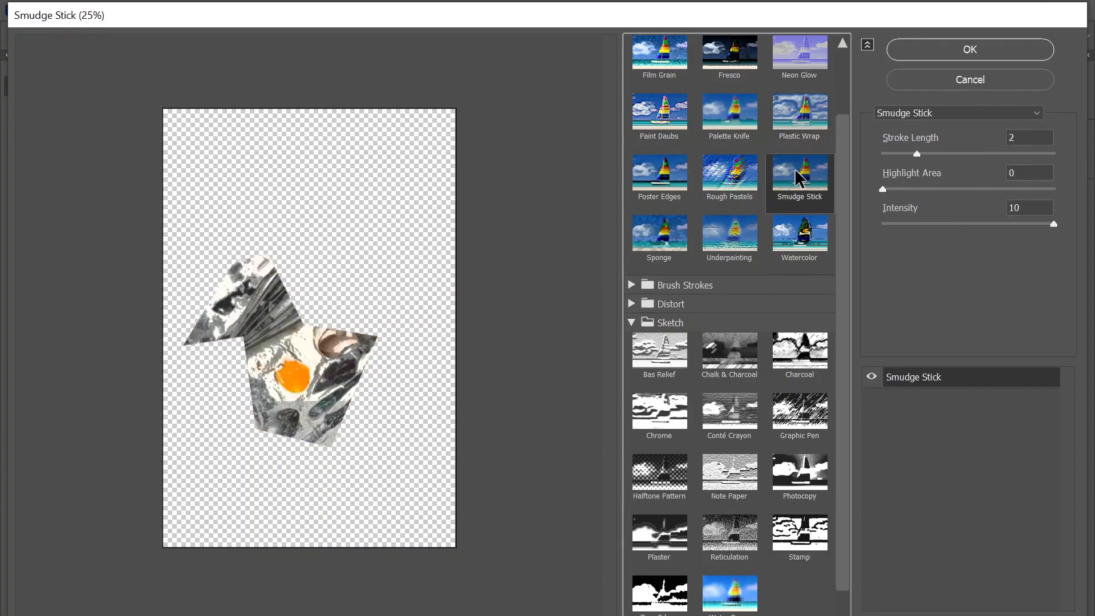
scroll(776, 265, "up", 2)
left_click(802, 134)
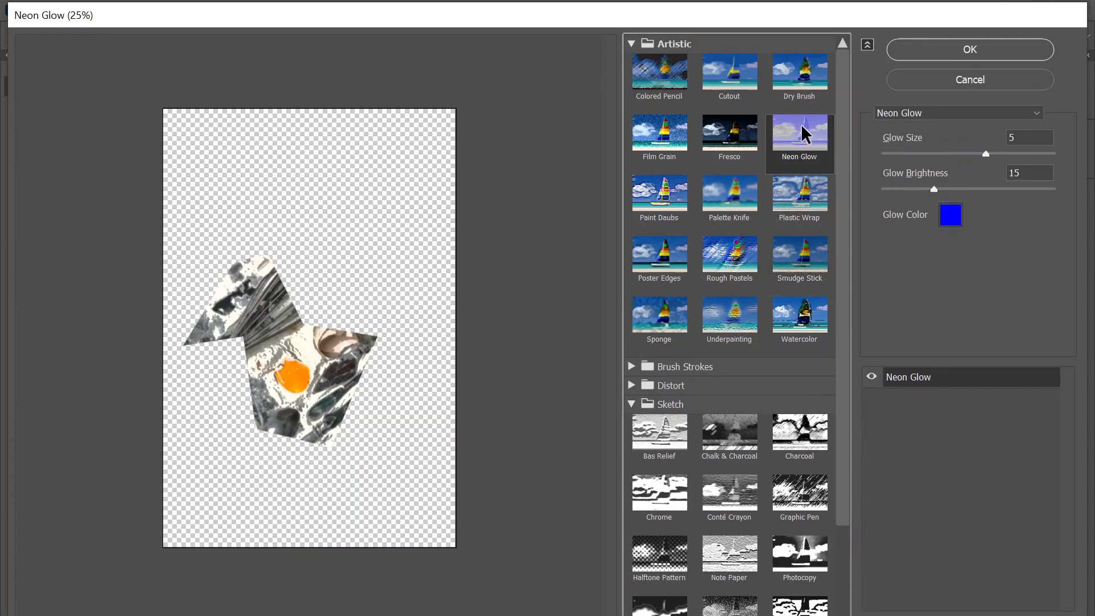
left_click(964, 51)
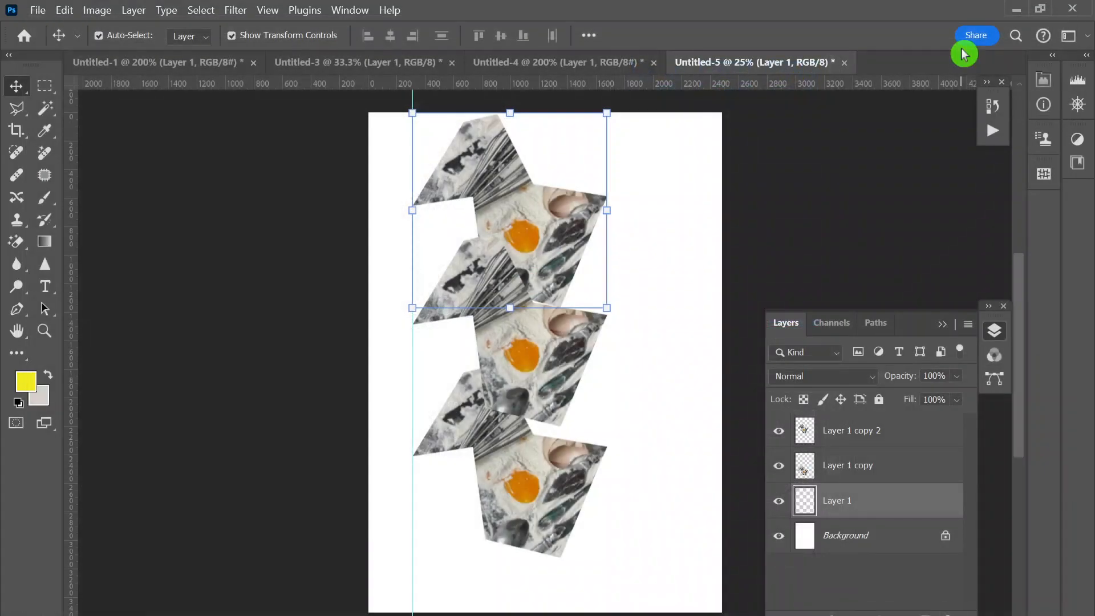
Review the available filters and check the document's colour mode and bit depth
left_click(235, 10)
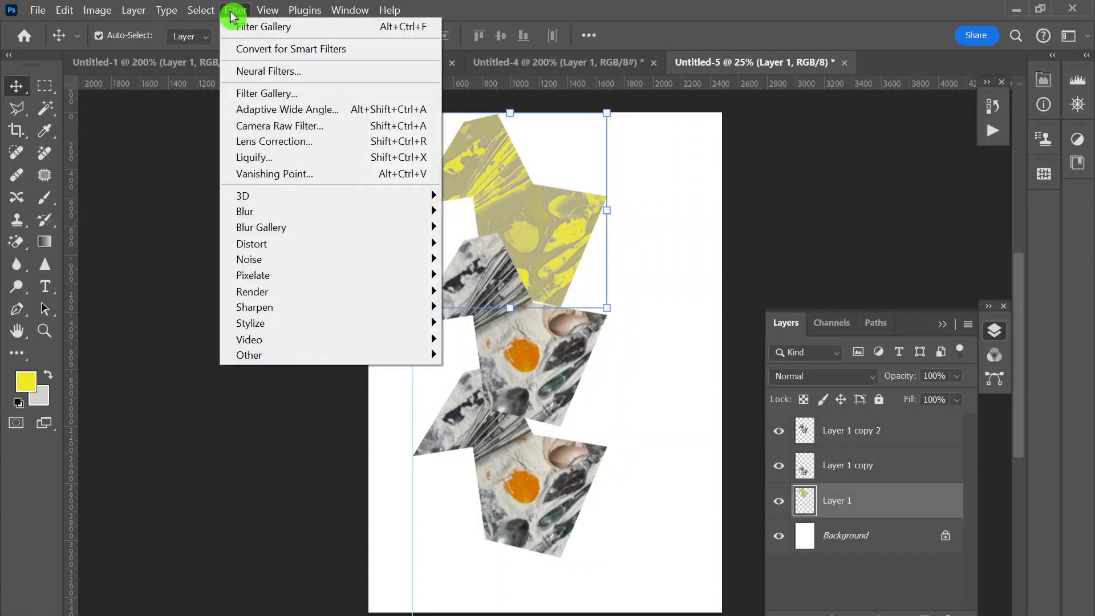
left_click(542, 360)
left_click(285, 12)
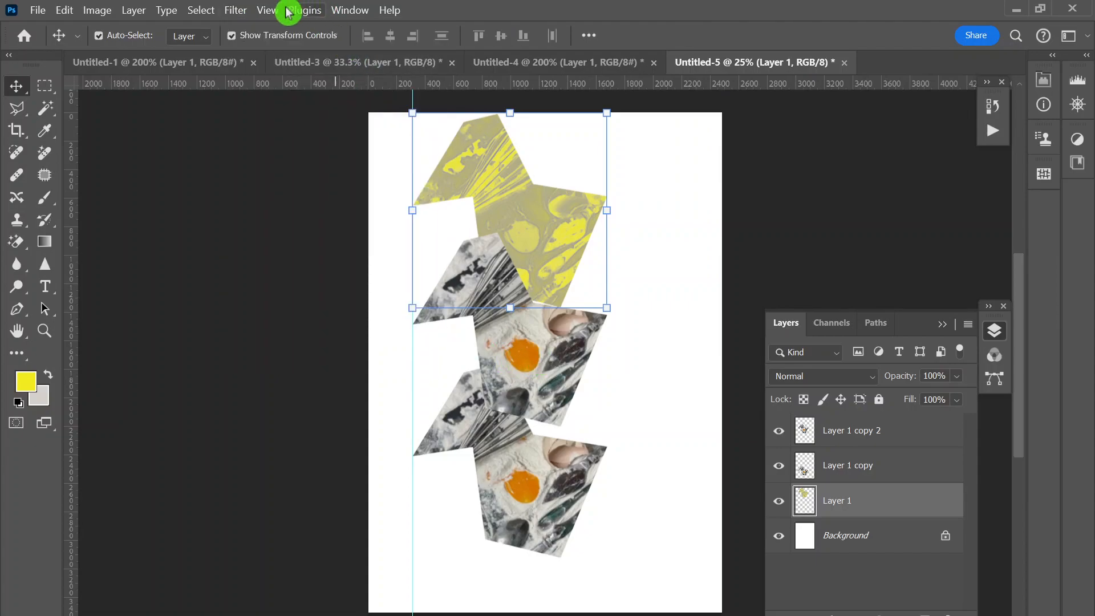
left_click(288, 14)
left_click(297, 12)
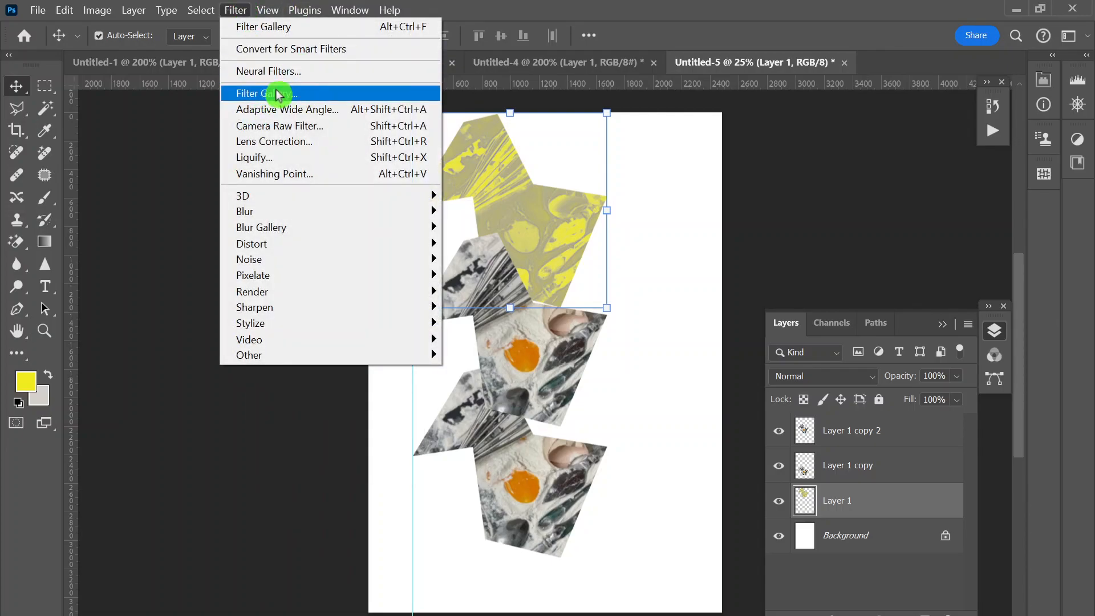
key("Escape")
left_click(95, 11)
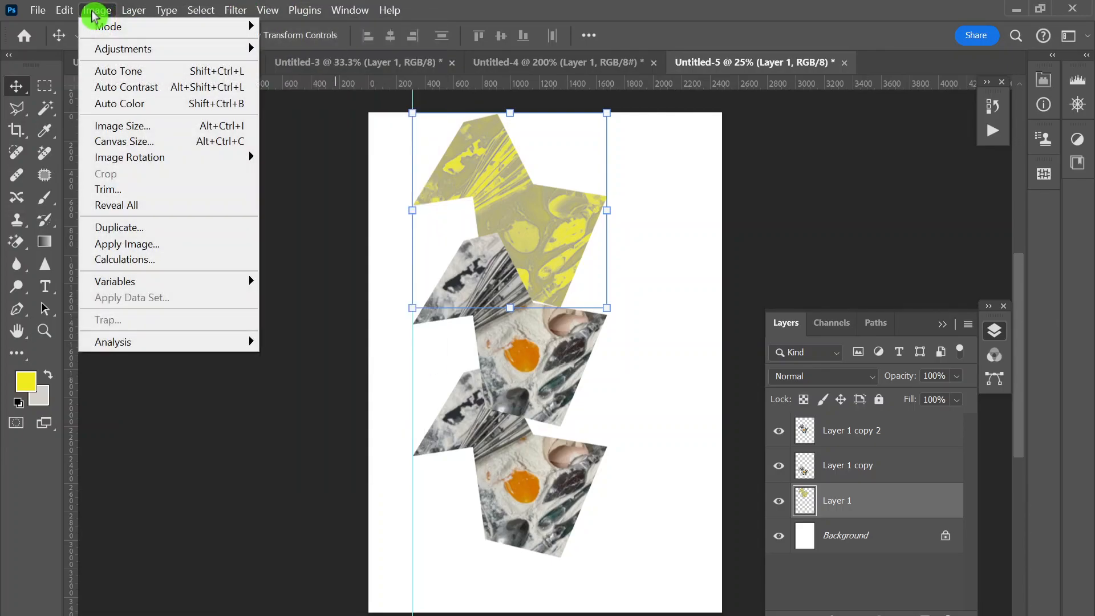
mouse_move(98, 27)
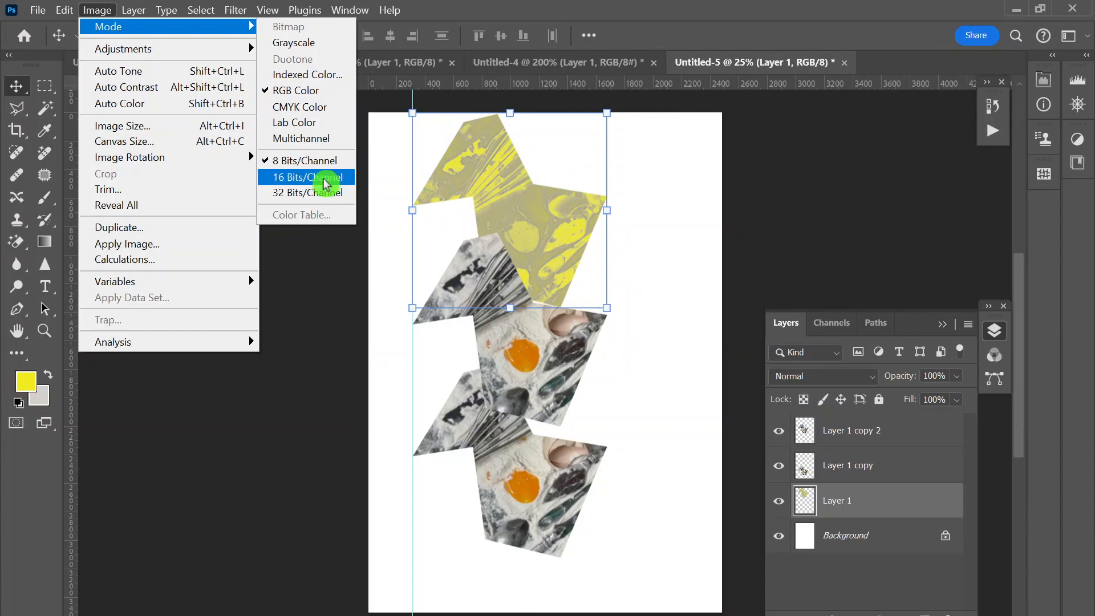
left_click(541, 375)
Select the middle piece on Layer 1 copy 2 and open the Liquify filter on it
left_click(536, 354)
left_click(520, 189)
left_click(512, 327)
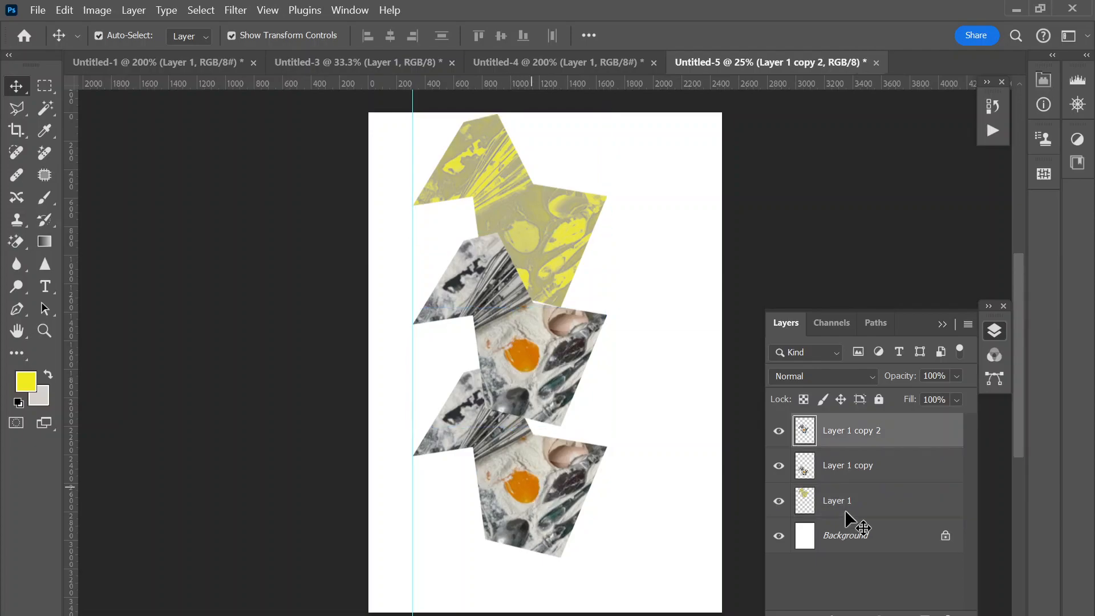
left_click(844, 465)
left_click(530, 323)
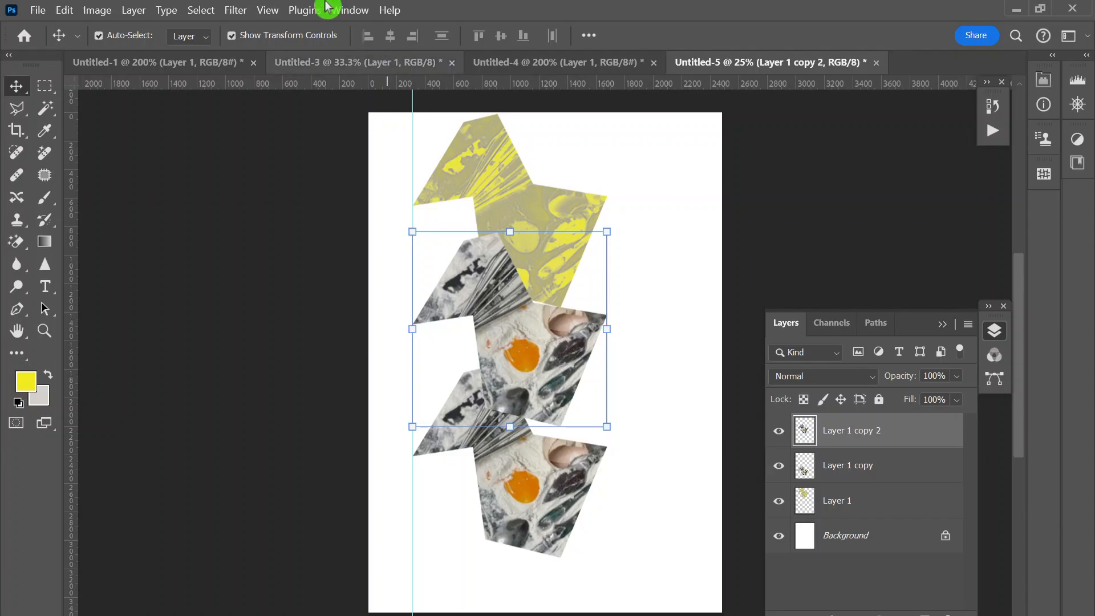
left_click(237, 11)
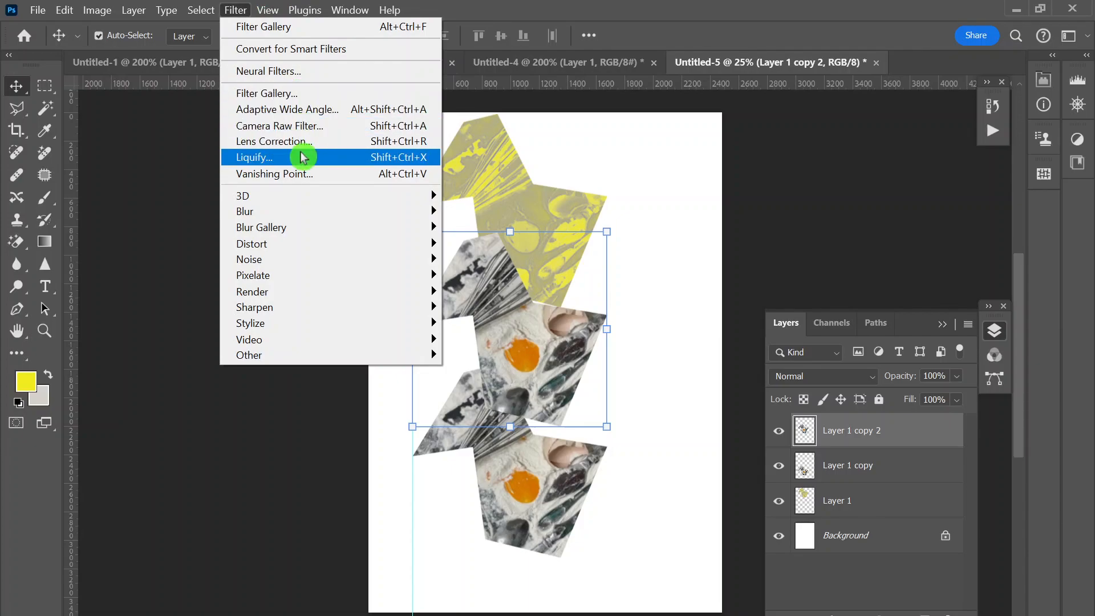
key("Escape")
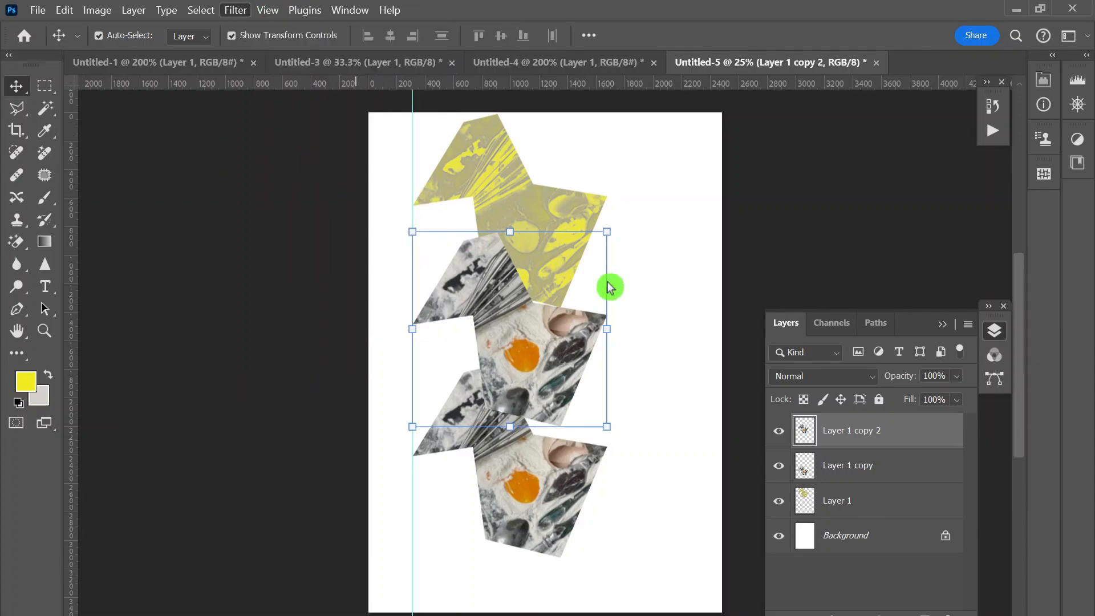
key("shift+ctrl+x")
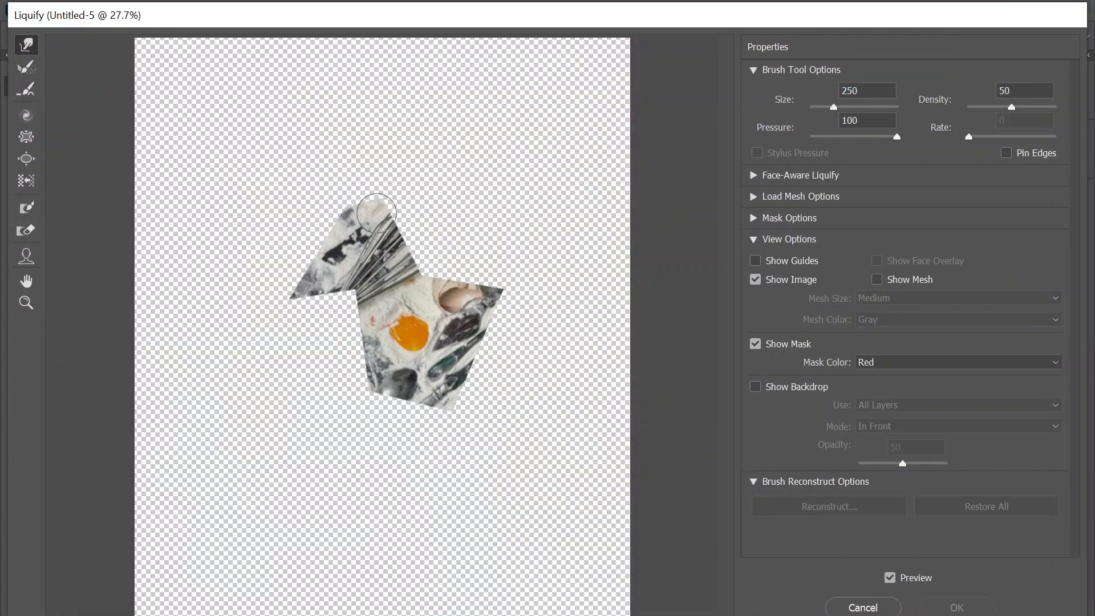
Set the Forward Warp brush size to 400 and pull the piece's upper-left edge outward into a curved point
key("bracketright")
key("bracketright")
key("bracketright")
key("bracketright")
key("bracketright")
key("bracketright")
key("bracketleft")
key("bracketleft")
key("bracketleft")
key("bracketleft")
key("bracketleft")
key("bracketleft")
key("bracketleft")
key("bracketright")
key("bracketright")
key("bracketright")
key("bracketleft")
left_click_drag(353, 231, 303, 166)
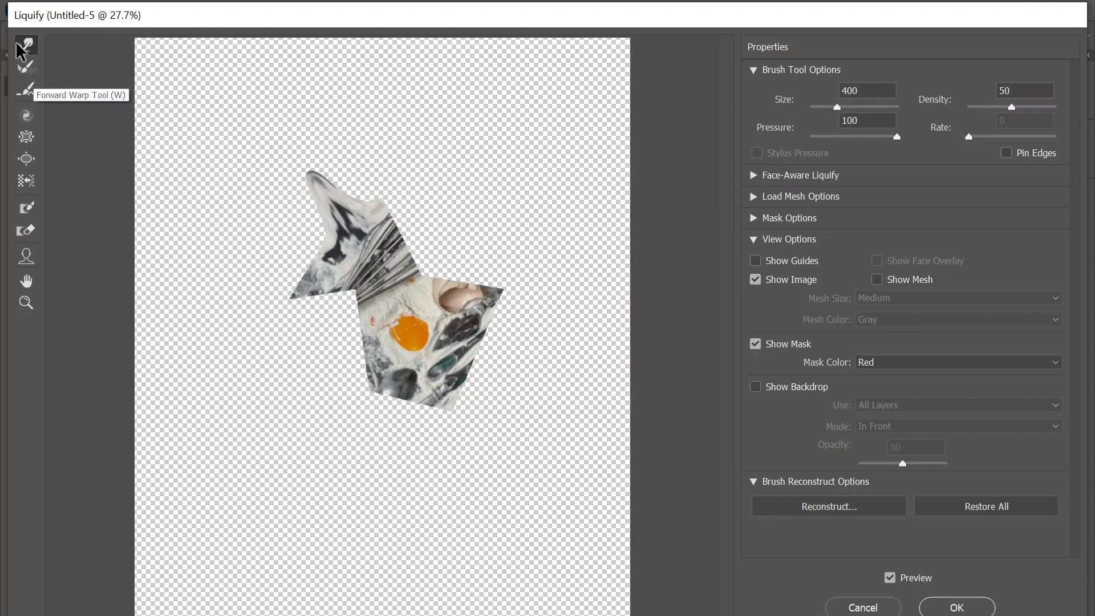
Twirl the piece's lower edge and right side using a 1000-size brush
left_click(26, 116)
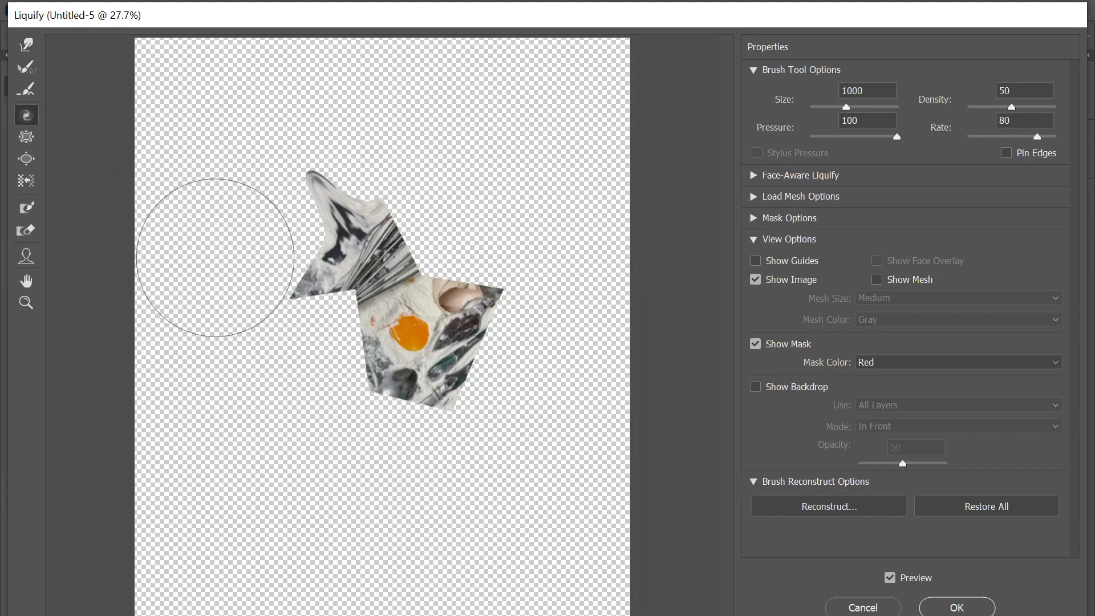
left_click_drag(398, 386, 436, 413)
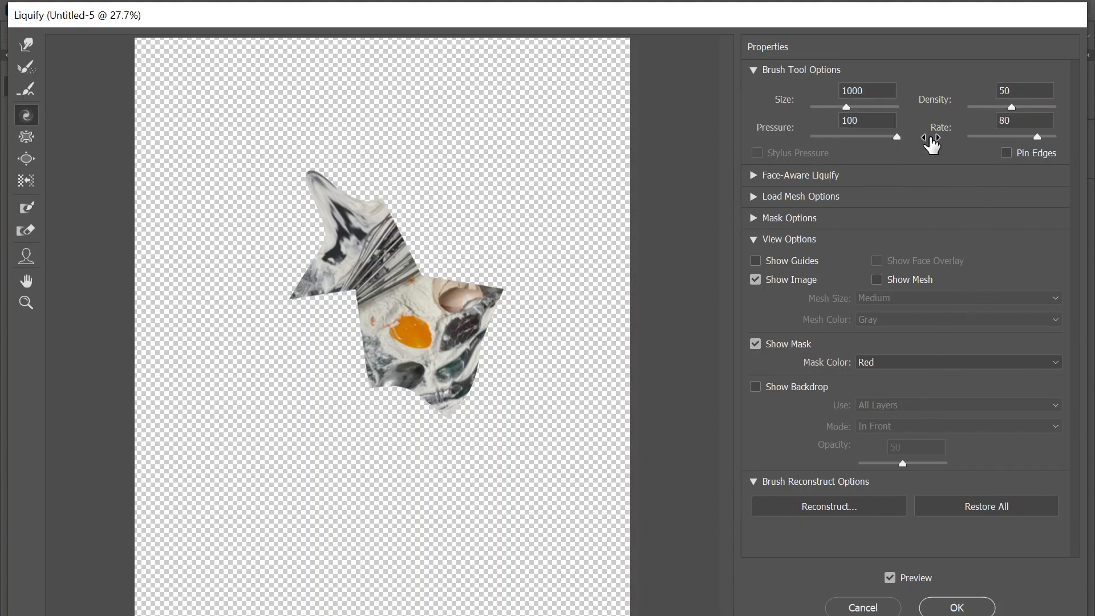
left_click_drag(509, 319, 499, 329)
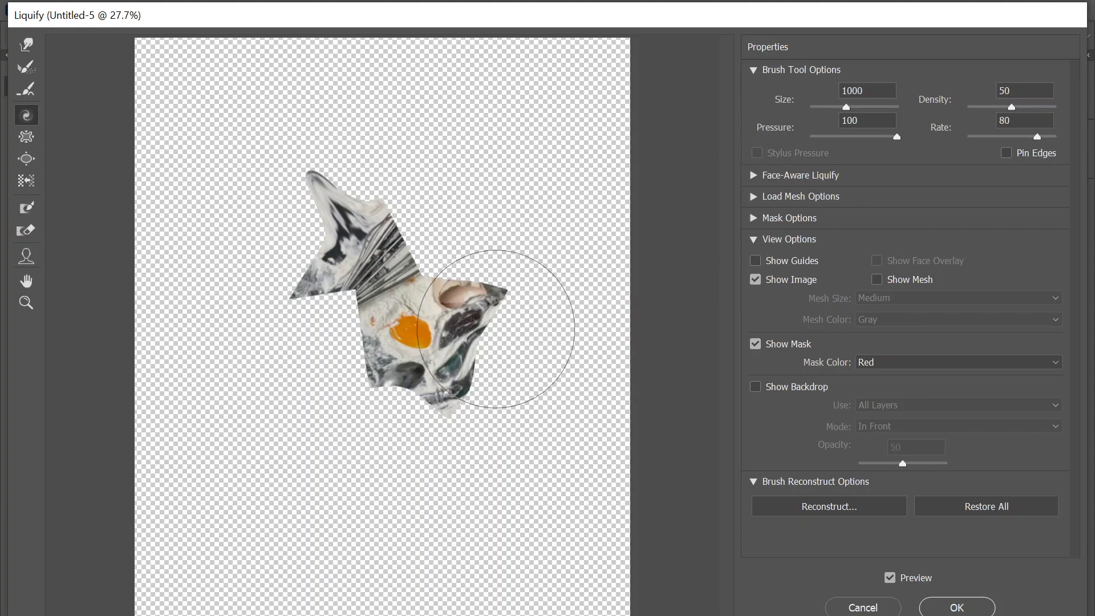
Pucker the upper-left part of the piece using a brush size of 600
left_click(36, 132)
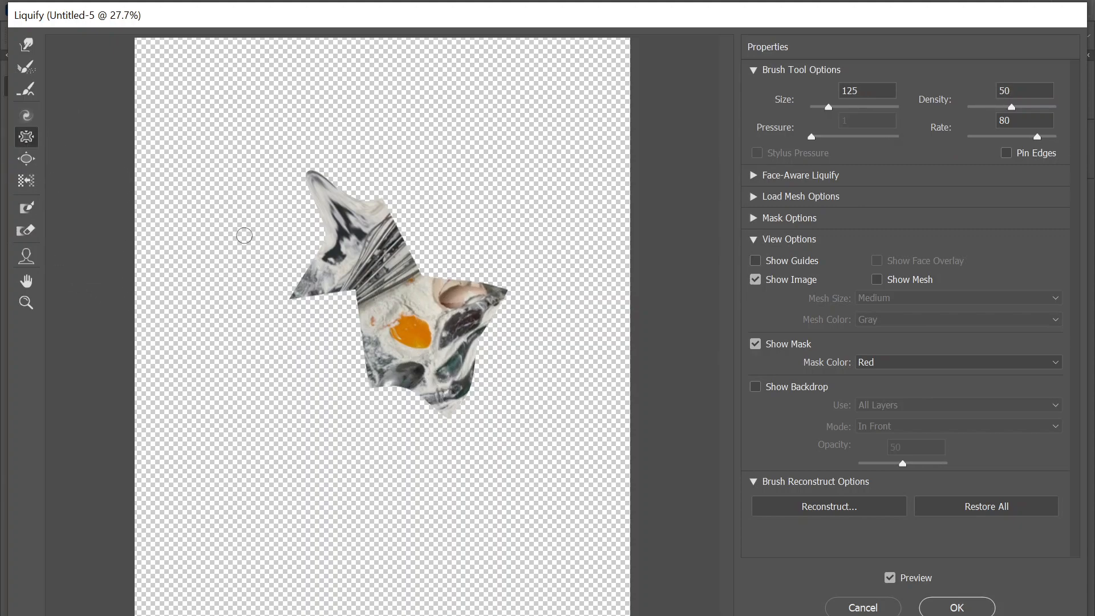
key("bracketright")
key("bracketright")
key("bracketright")
key("bracketright")
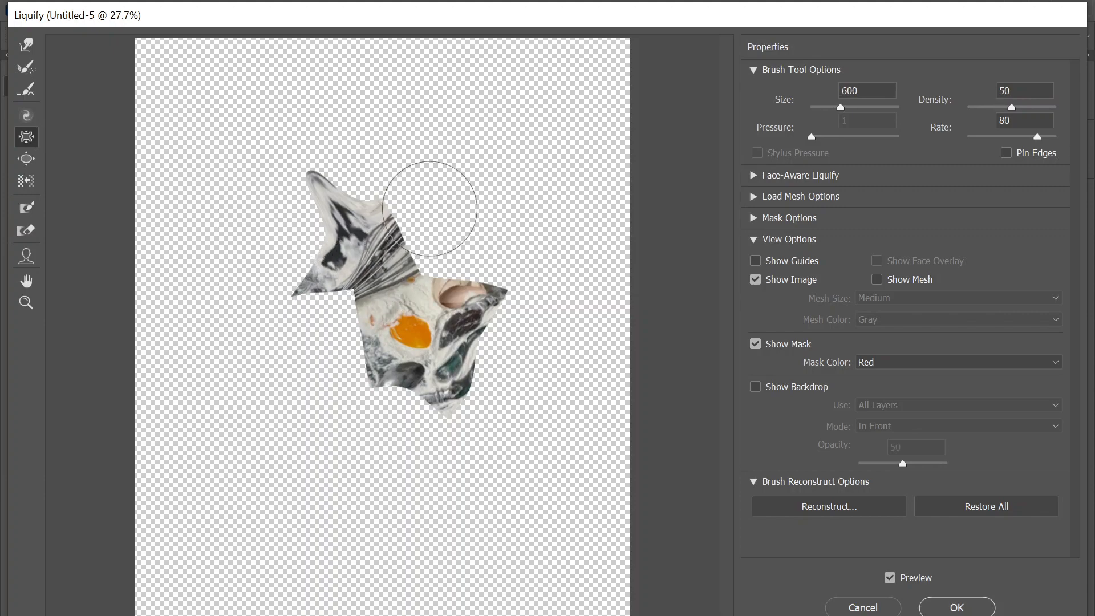
Warp the whisk area upward past the piece's top-right edge and apply the Liquify distortion
left_click(26, 44)
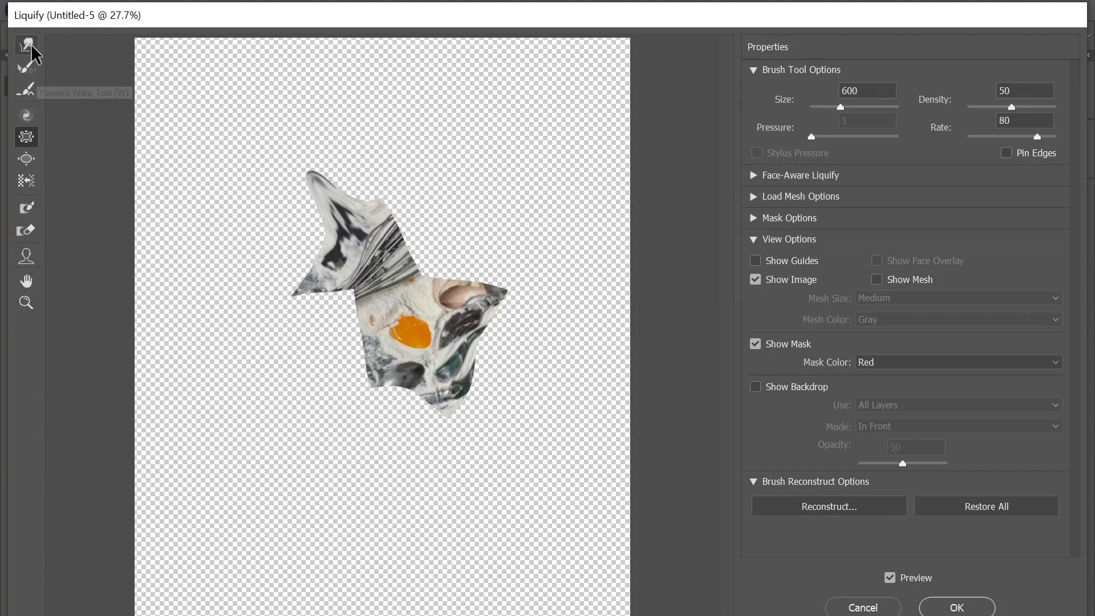
mouse_move(402, 268)
left_mouse_down()
mouse_move(453, 224)
mouse_move(409, 242)
mouse_move(423, 196)
mouse_move(406, 211)
mouse_move(402, 181)
mouse_move(418, 207)
left_mouse_up()
left_click(959, 607)
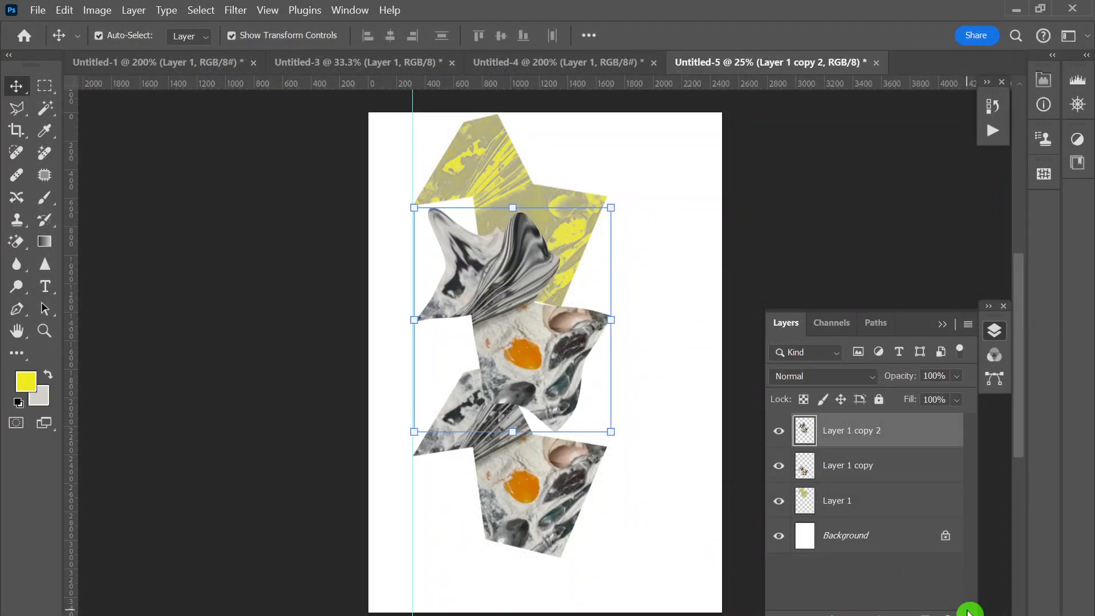
left_click(237, 11)
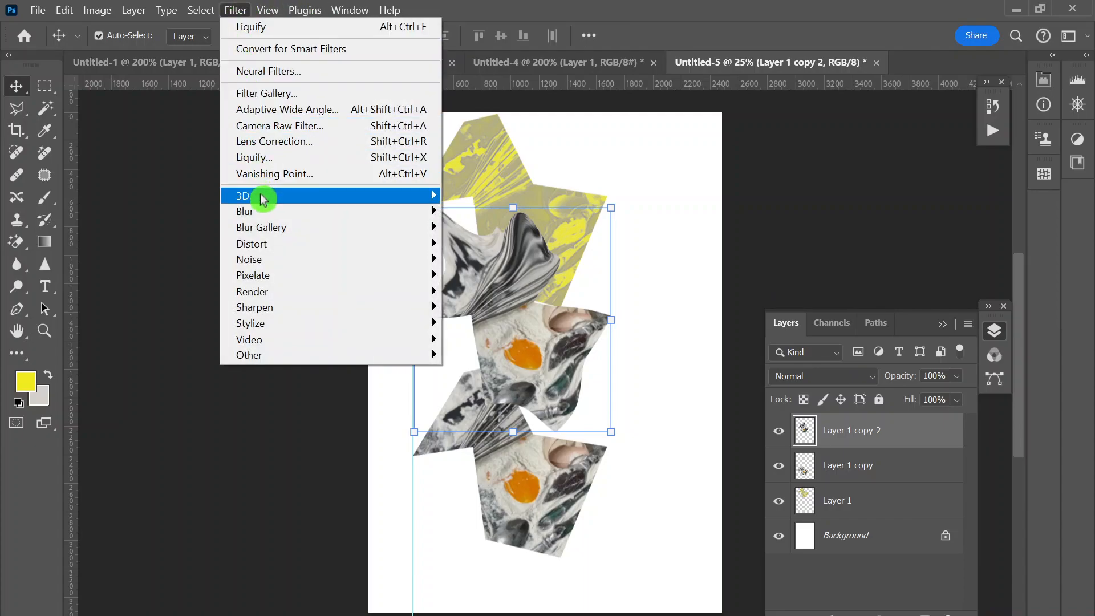
mouse_move(264, 217)
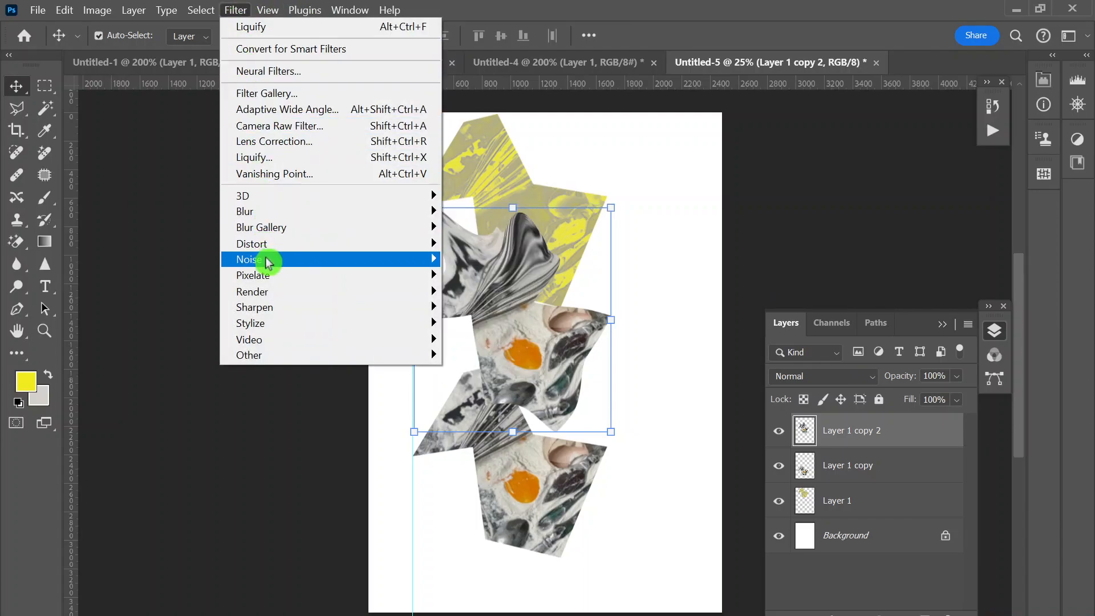
mouse_move(268, 264)
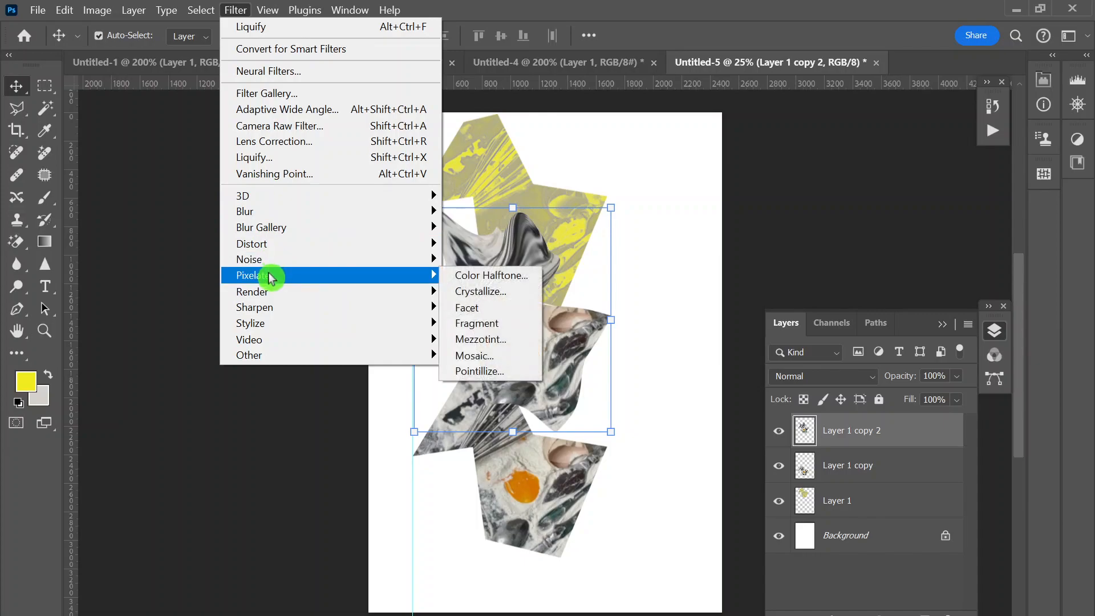
Try a Color Halftone filter with a maximum radius of 20 pixels on Layer 1 copy
left_click(844, 505)
left_click(853, 472)
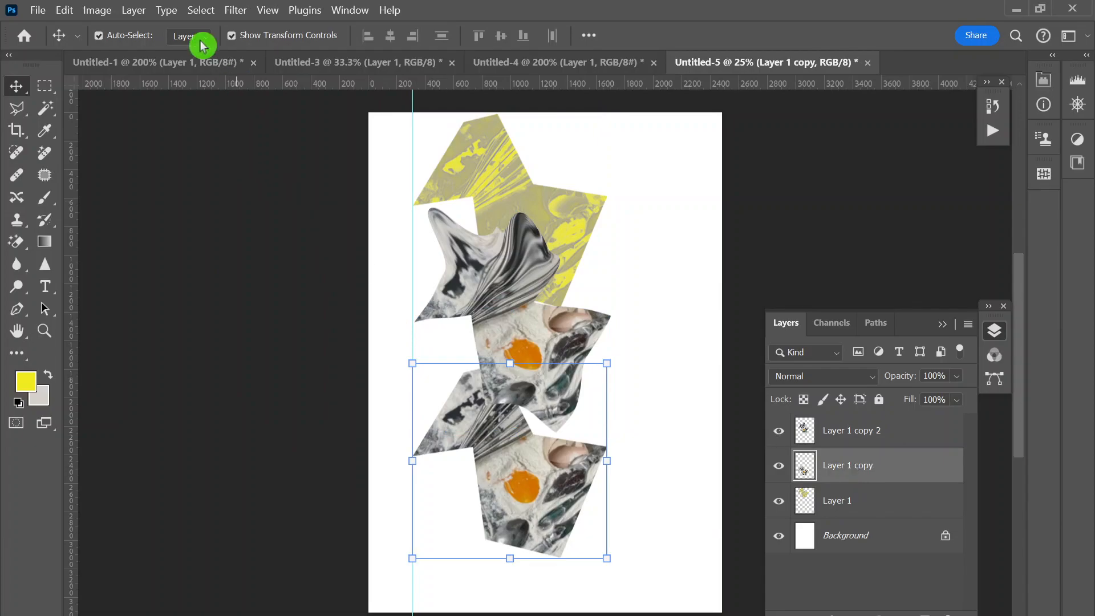
left_click(235, 10)
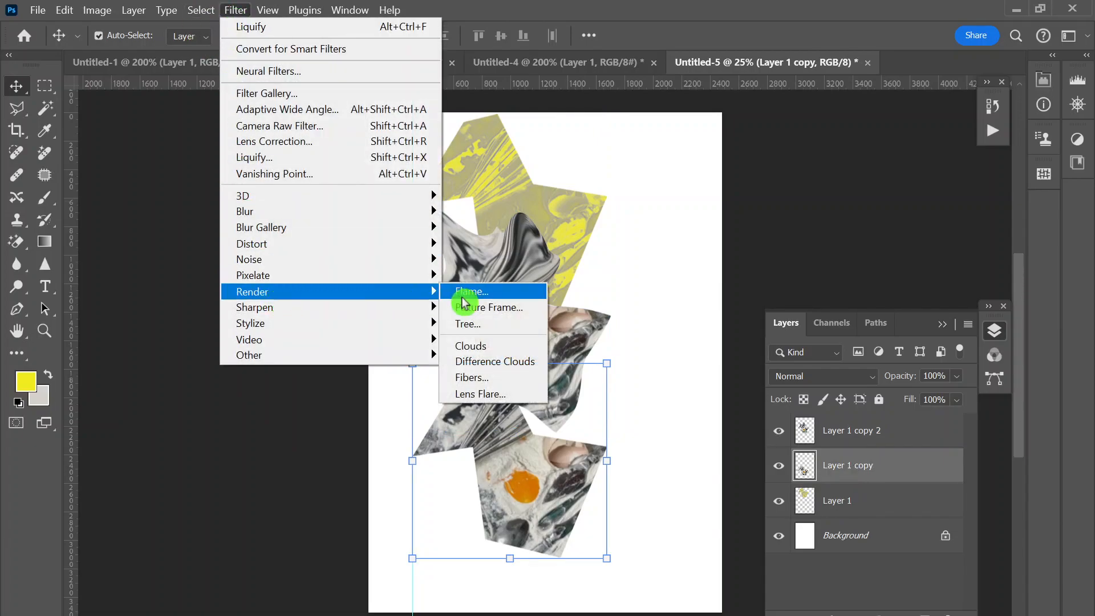
mouse_move(360, 279)
left_click(453, 275)
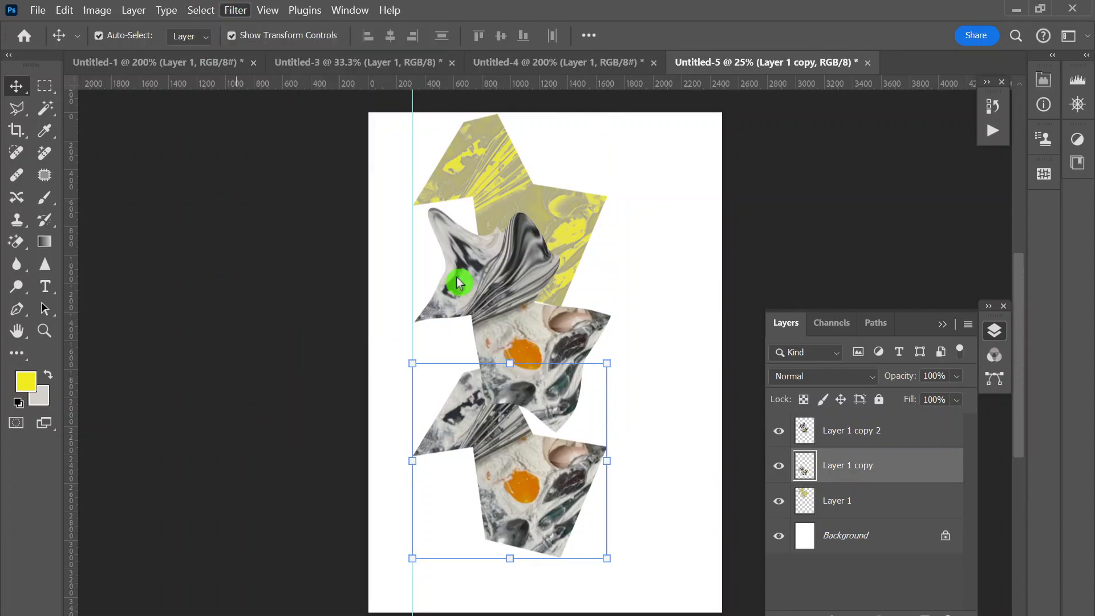
type("20")
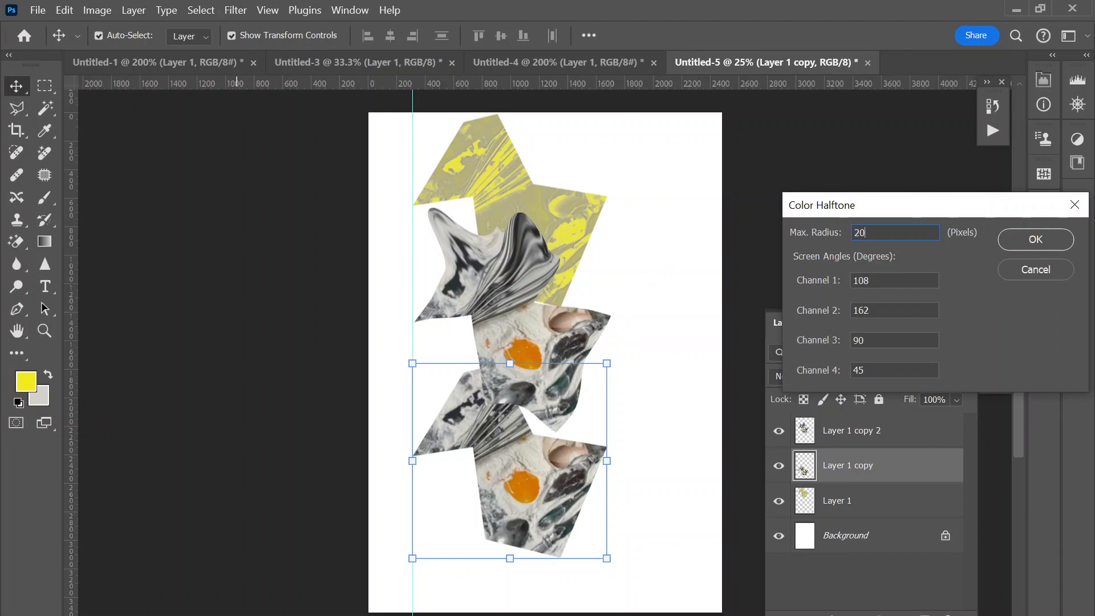
left_click(1034, 238)
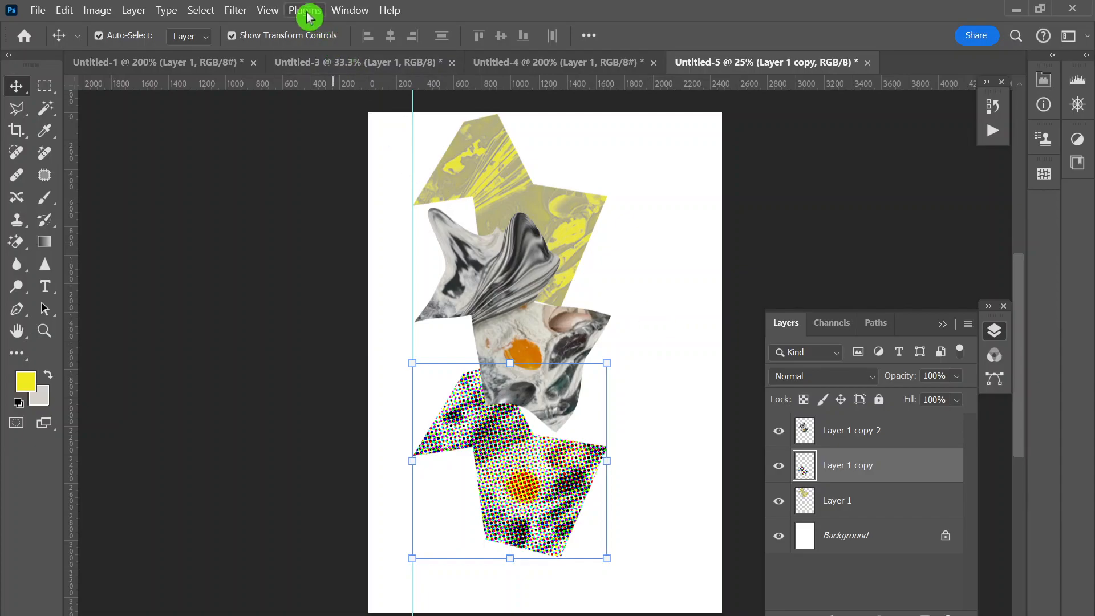
Undo the Color Halftone filter on Layer 1 copy
left_click(246, 14)
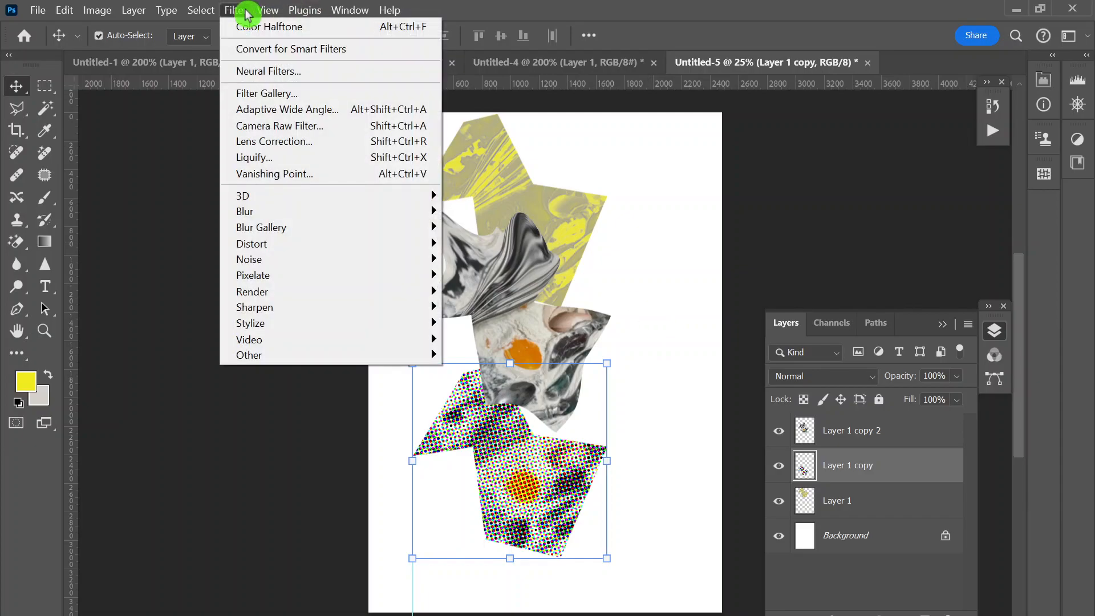
left_click(733, 446)
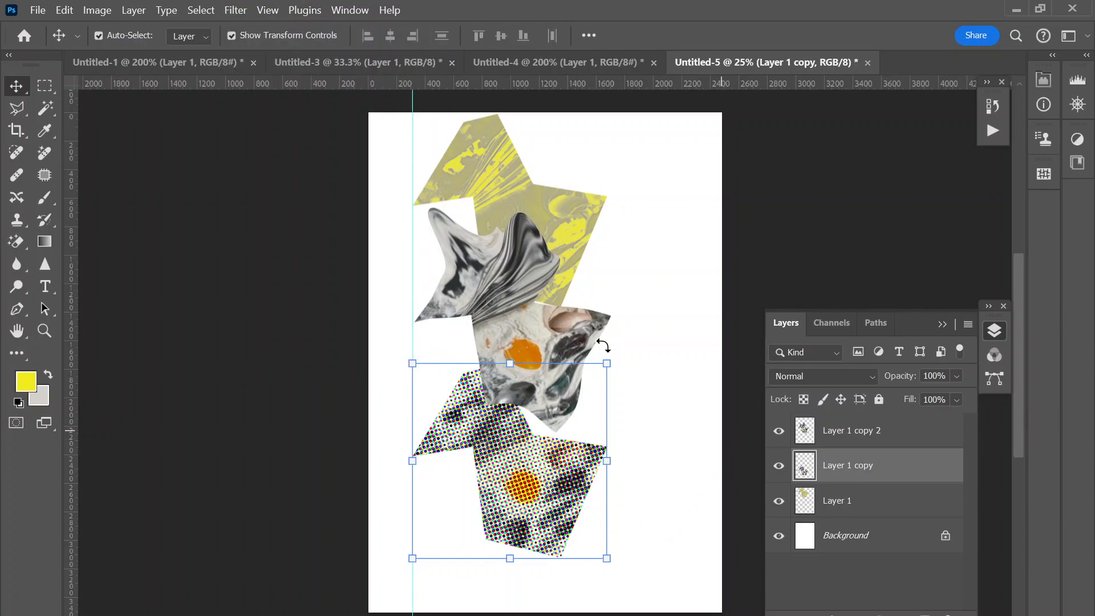
key("ctrl+z")
Apply the Extrude filter to Layer 1 copy using the Blocks type with size 30 and depth 30
left_click(246, 14)
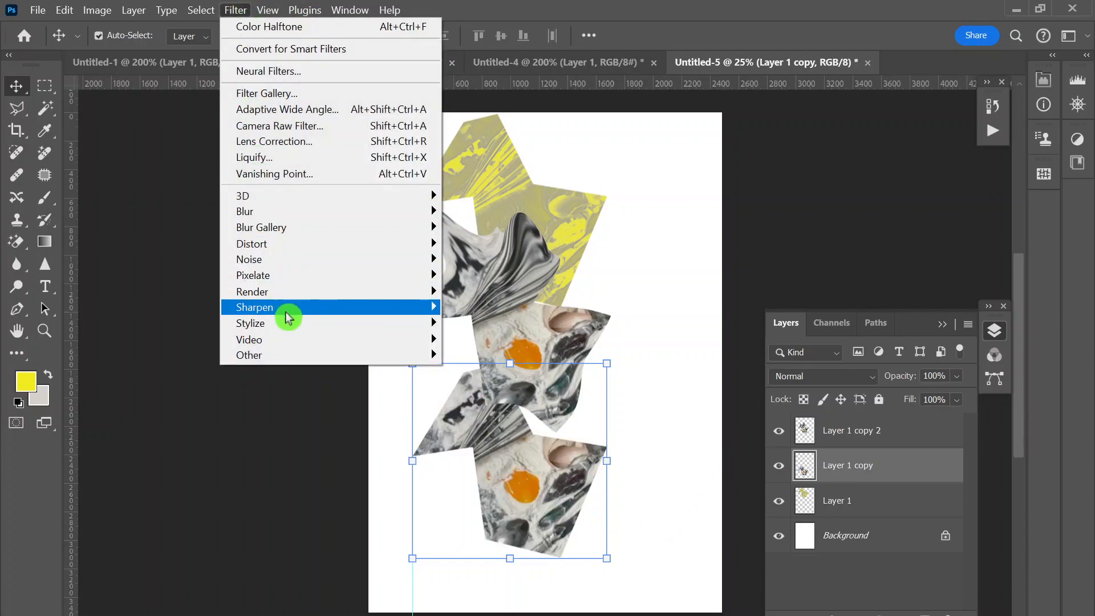
mouse_move(289, 333)
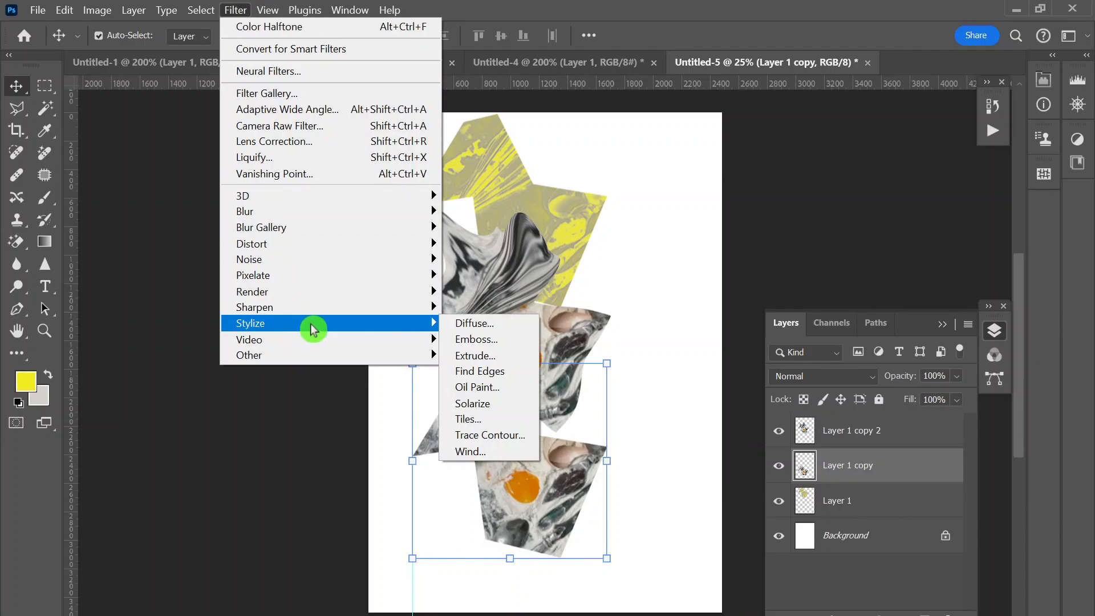
left_click(502, 359)
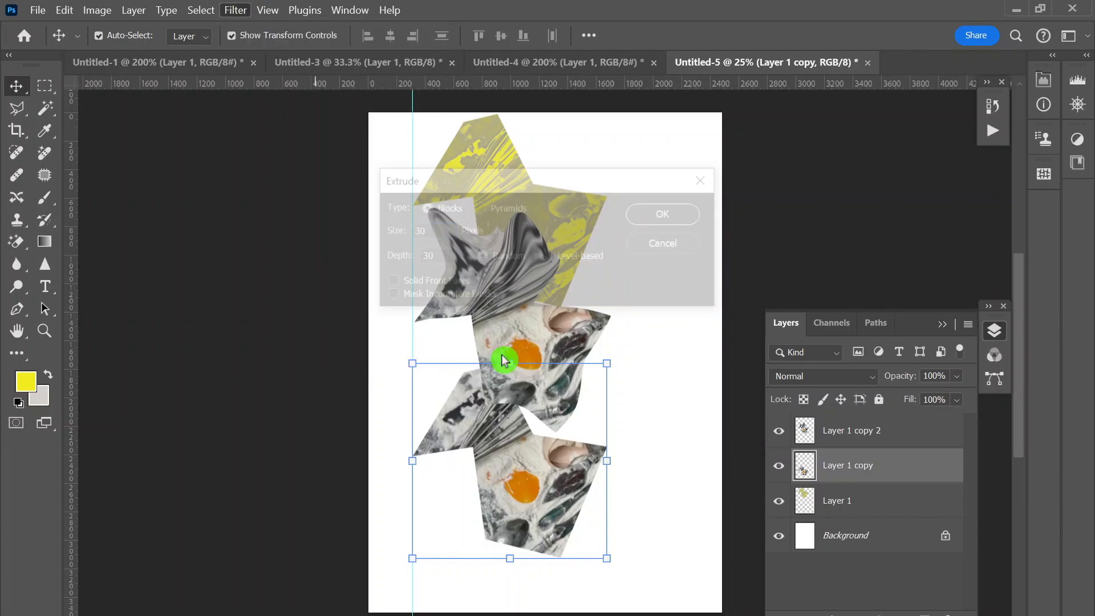
left_click(656, 211)
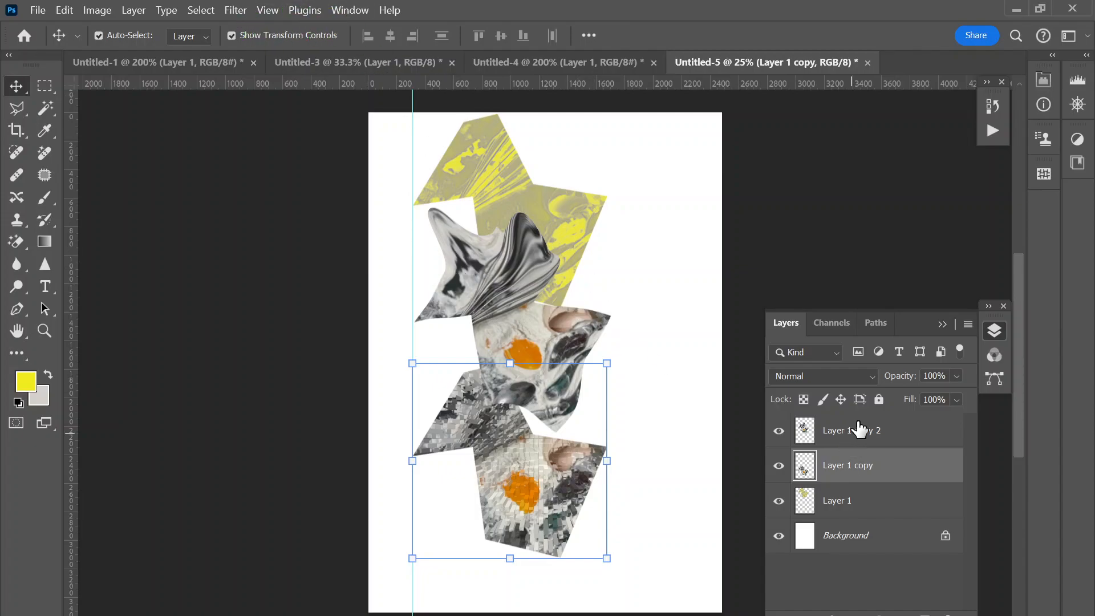
Add a Hue/Saturation adjustment layer directly above Layer 1 copy 2
left_click(560, 327)
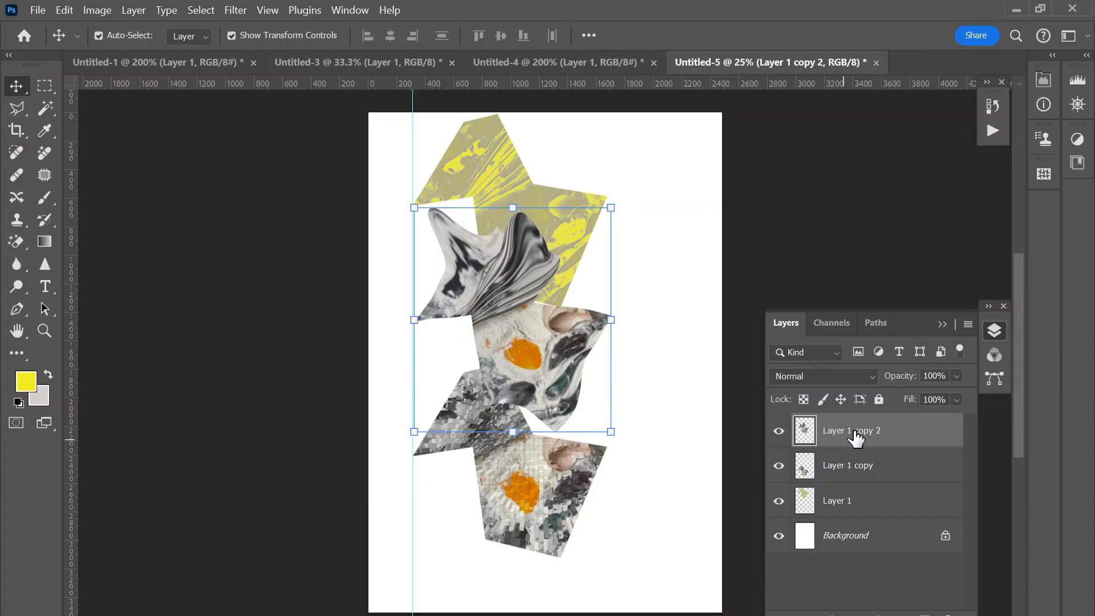
left_click(884, 614)
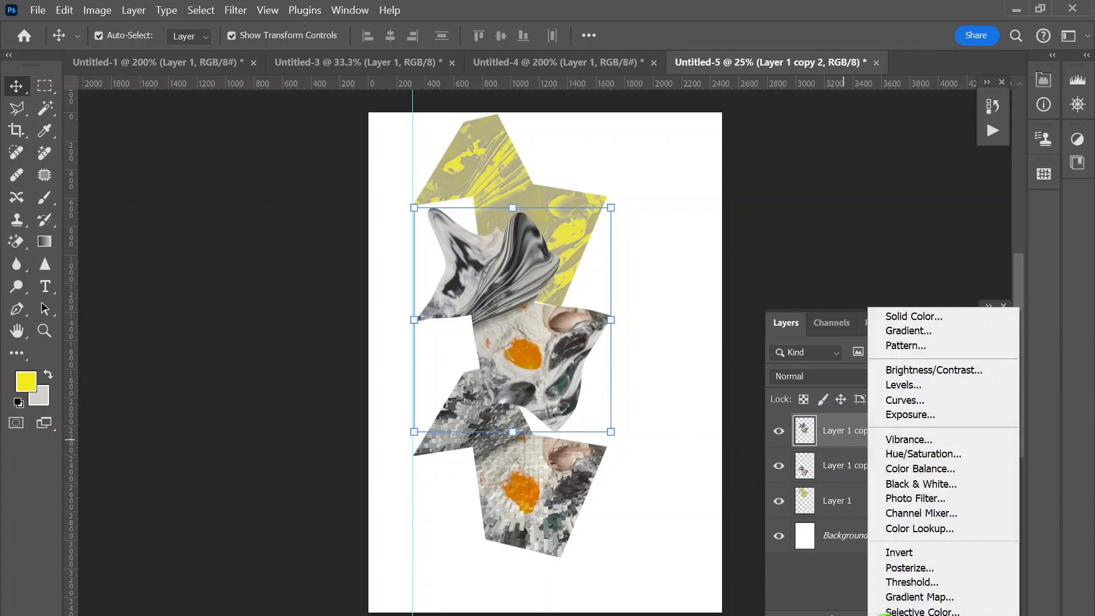
left_click(885, 614)
left_click(884, 613)
left_click(922, 455)
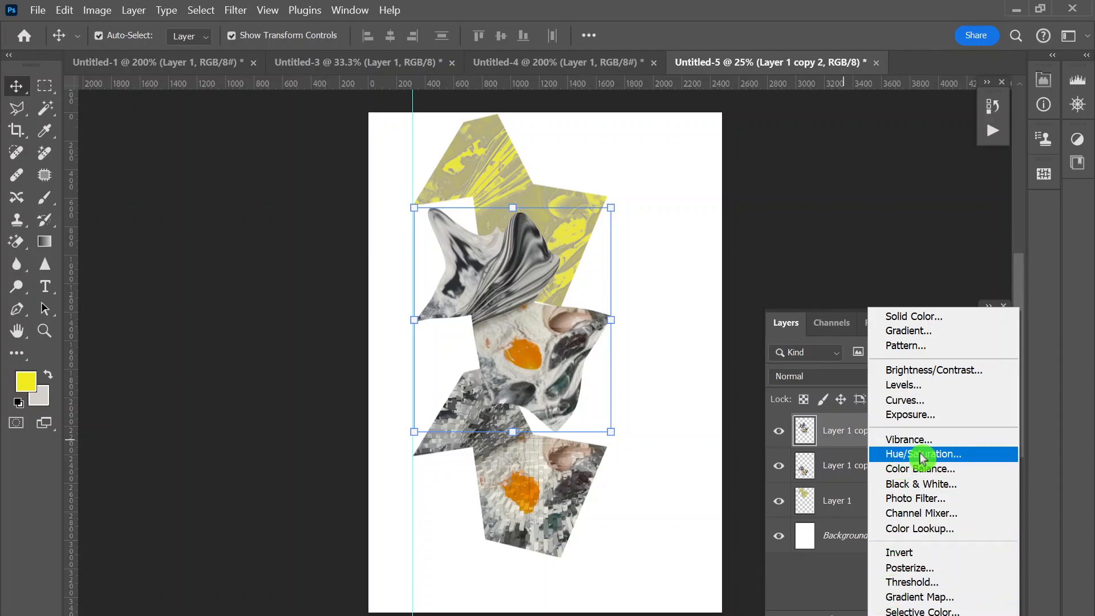
Try Hue +34, Saturation +18 and Lightness +20 on the adjustment layer, and test the Colorize option
mouse_move(922, 254)
left_mouse_down()
mouse_move(936, 232)
mouse_move(925, 264)
mouse_move(941, 266)
mouse_move(931, 261)
left_mouse_up()
left_click_drag(921, 229, 935, 237)
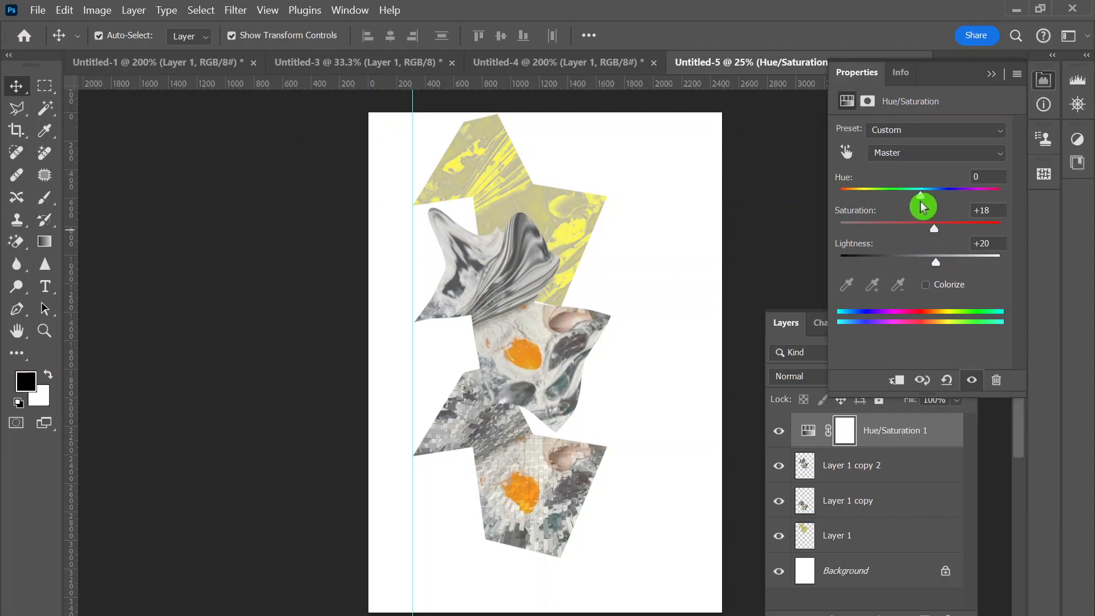
left_click_drag(922, 200, 949, 197)
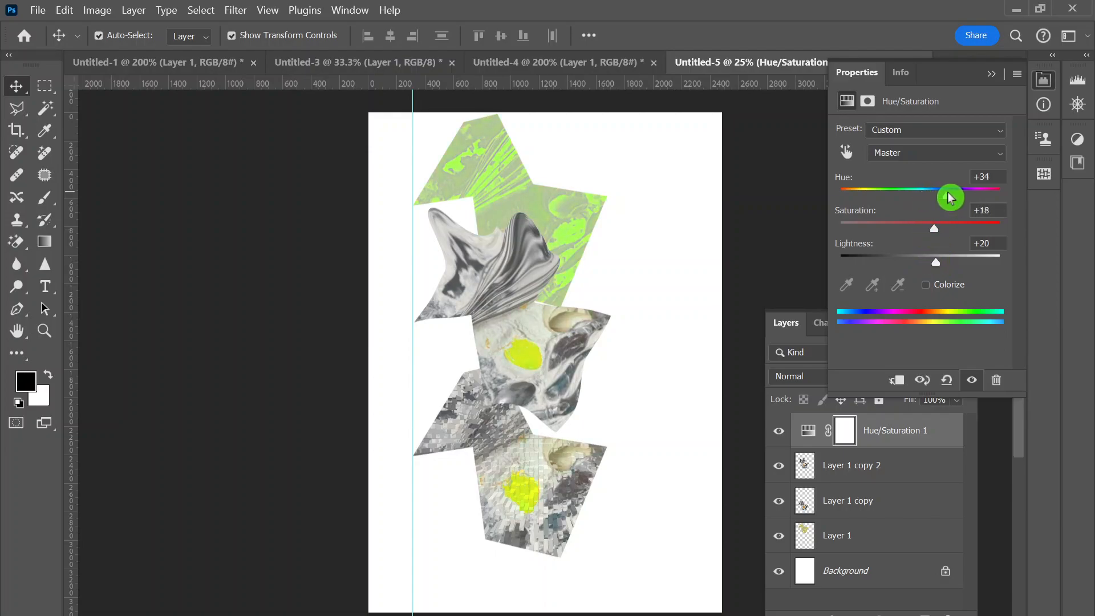
left_click(928, 286)
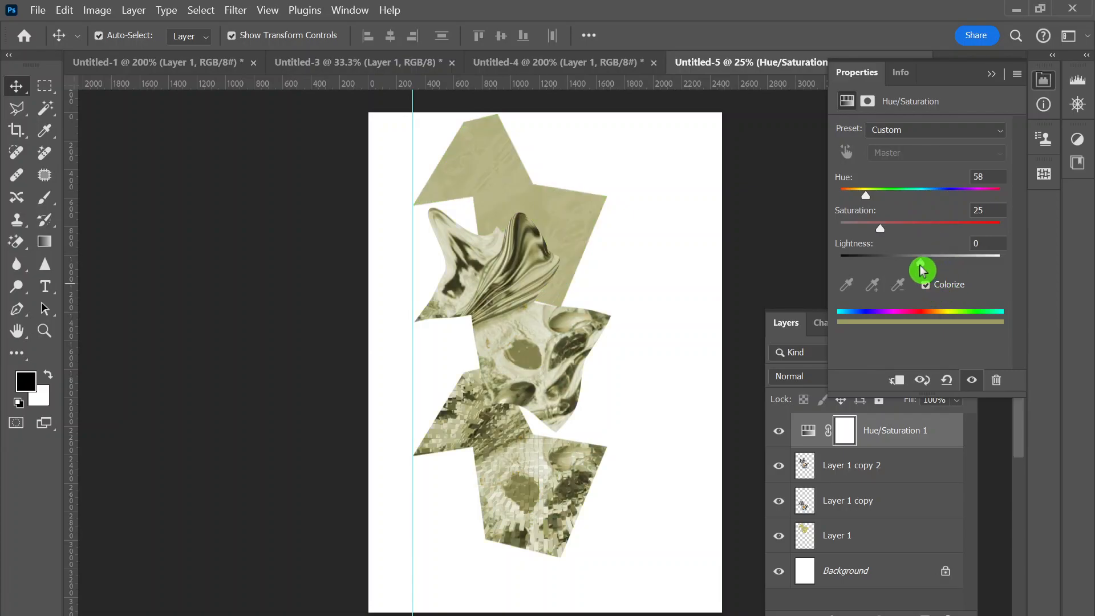
left_click(925, 285)
Set the Hue/Saturation adjustment to Hue +14, Saturation +88 and Lightness -1
left_click_drag(936, 262, 970, 263)
left_click_drag(936, 230, 932, 197)
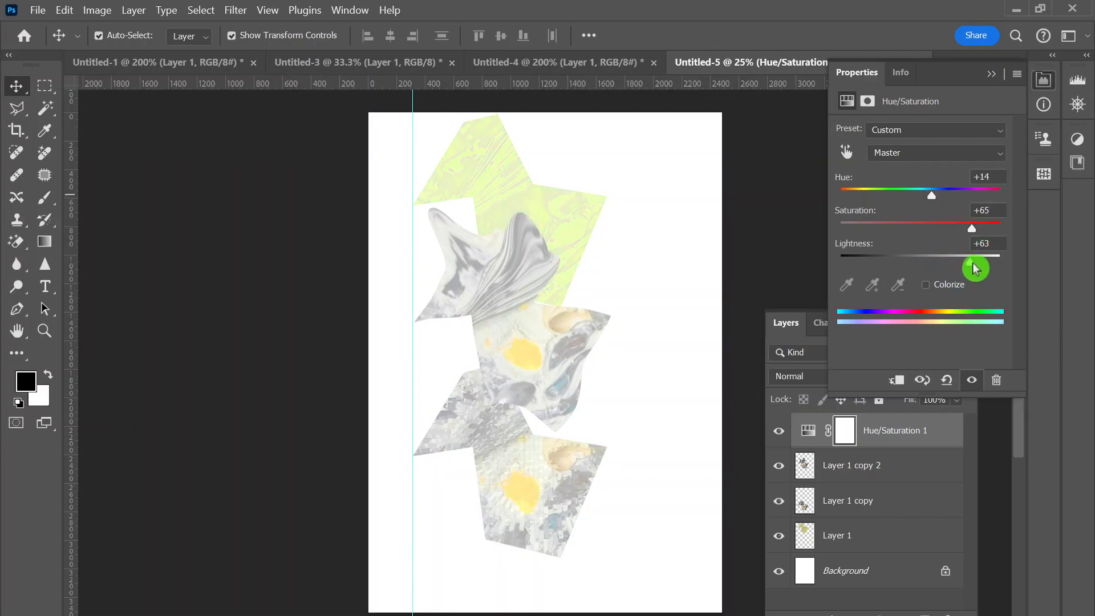
left_click_drag(972, 267, 933, 269)
left_click_drag(971, 228, 992, 226)
Try a lower hue and the Cyanotype preset on the adjustment layer, and undo both changes
left_click_drag(934, 195, 906, 206)
left_click(961, 137)
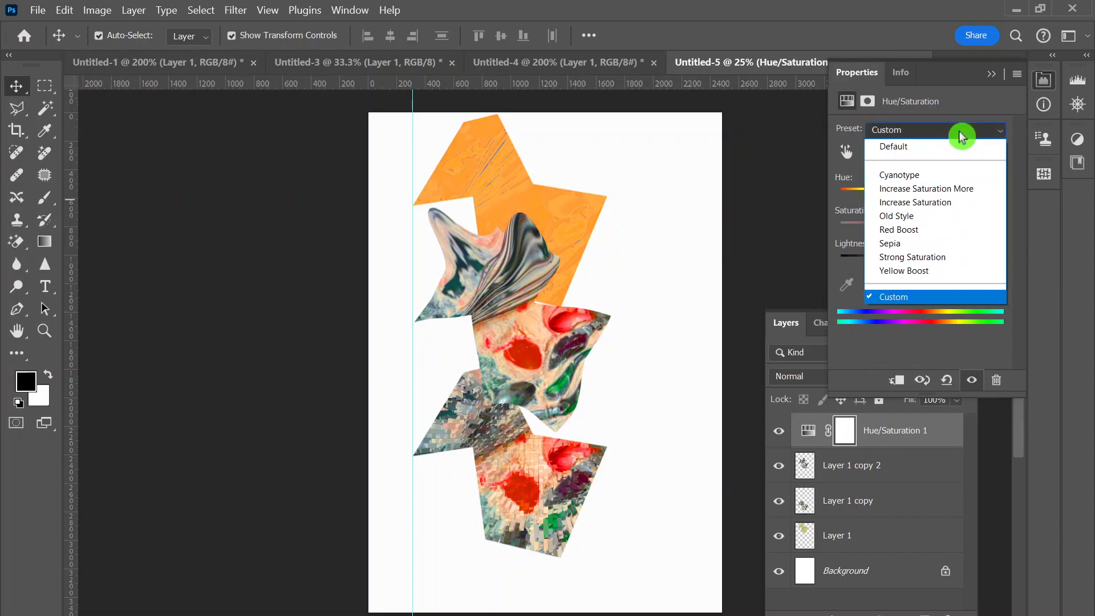
left_click(918, 177)
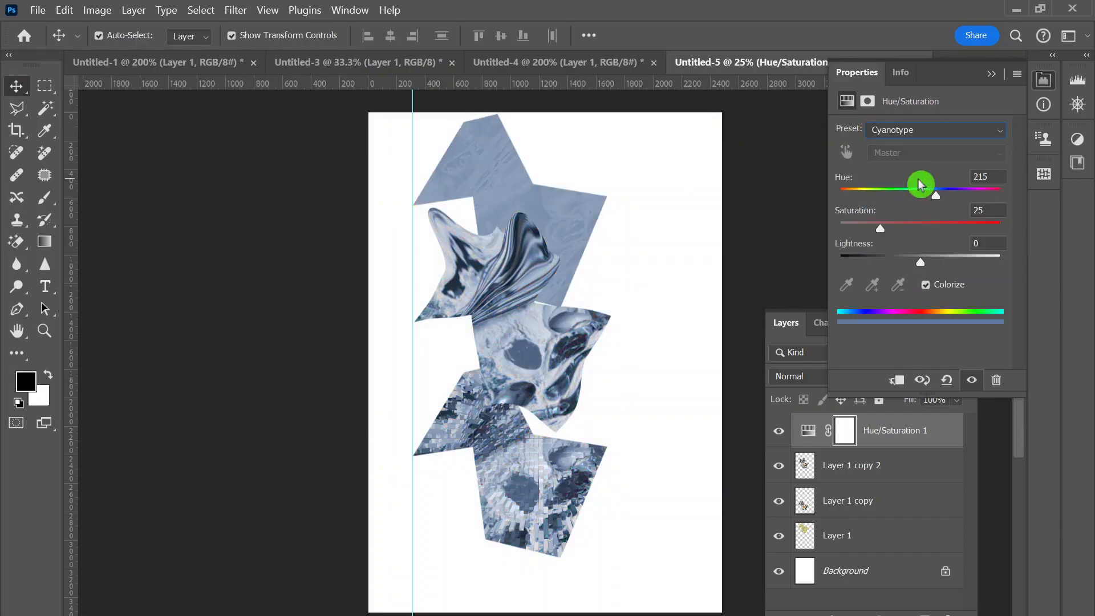
key("ctrl+z")
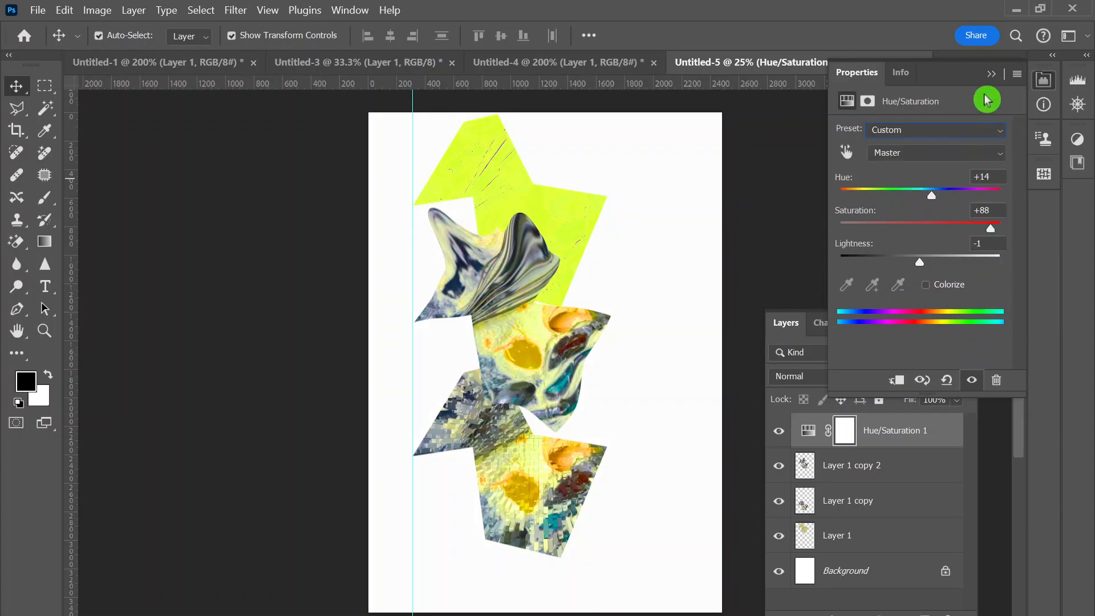
left_click(991, 73)
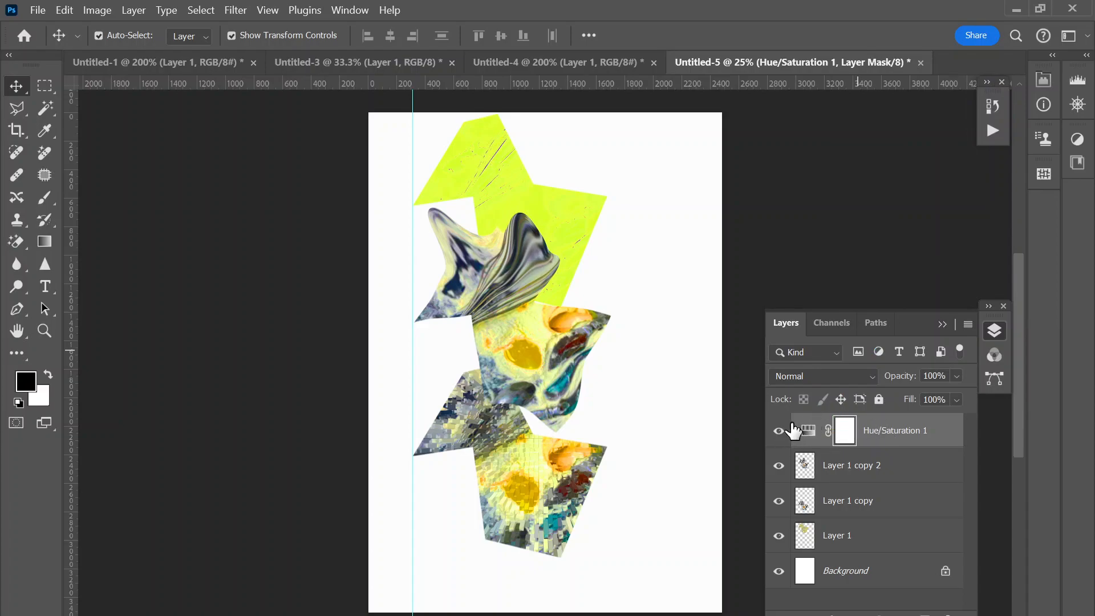
Compare the Hue/Saturation layer's effect directly above Layer 1 and above Layer 1 copy, and return it to the top of the stack
left_click_drag(801, 425, 808, 518)
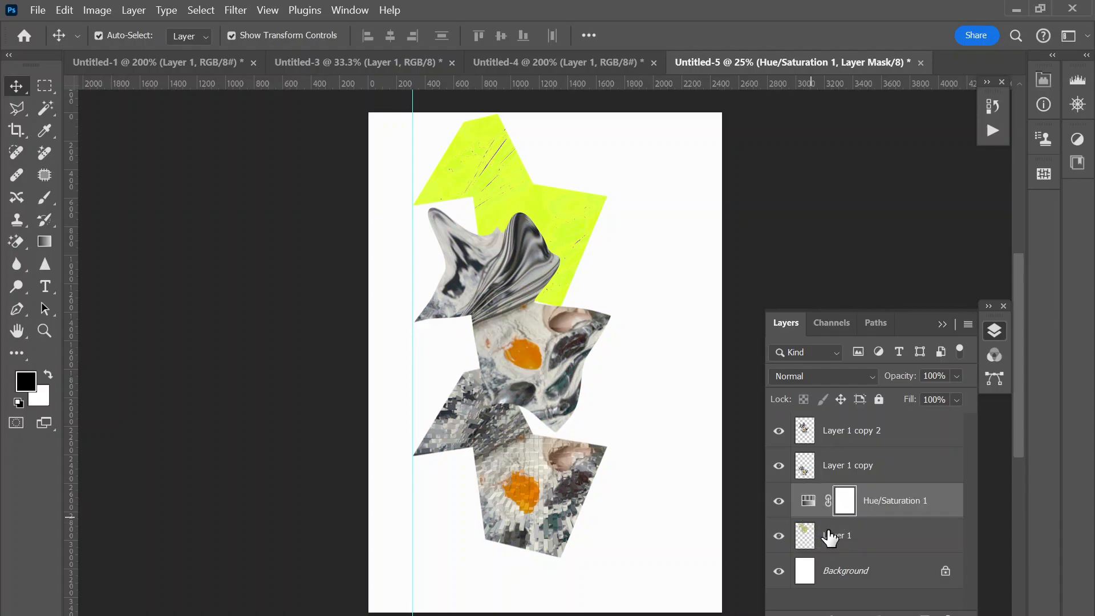
left_click_drag(818, 500, 806, 460)
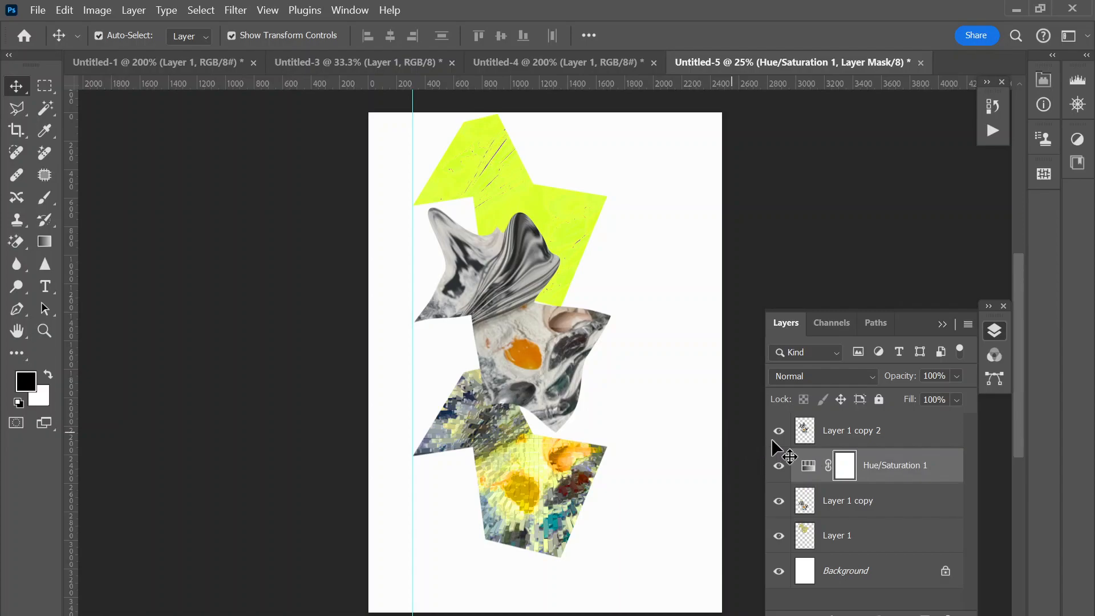
left_click(779, 466)
left_click(779, 466)
left_click_drag(821, 464, 817, 425)
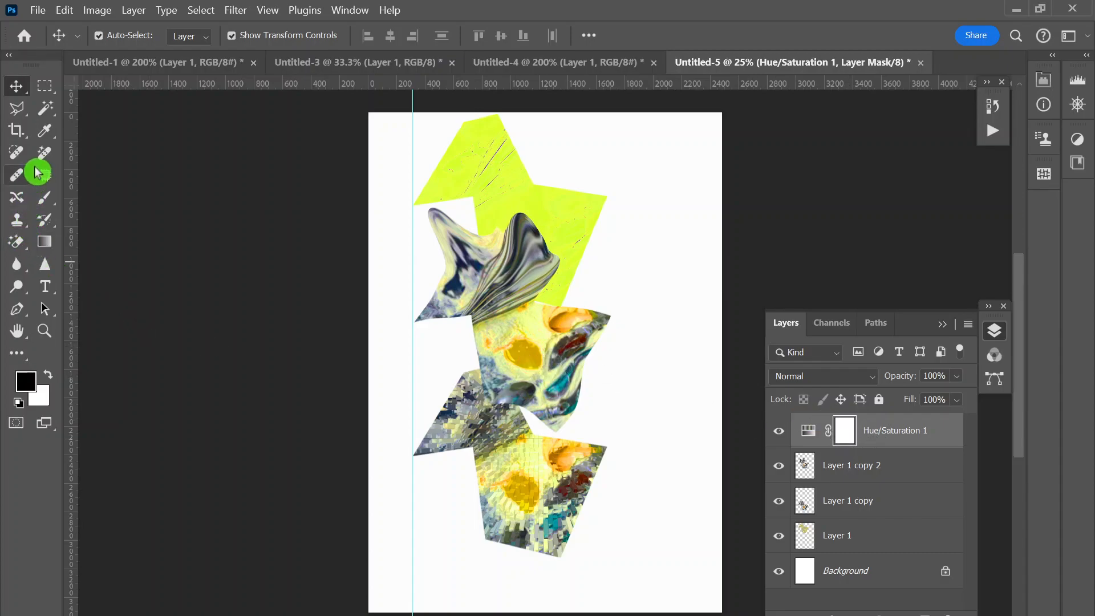
Paint black on the Hue/Saturation layer mask over the uppermost and lowest pieces with a soft 400-size brush
left_click(44, 198)
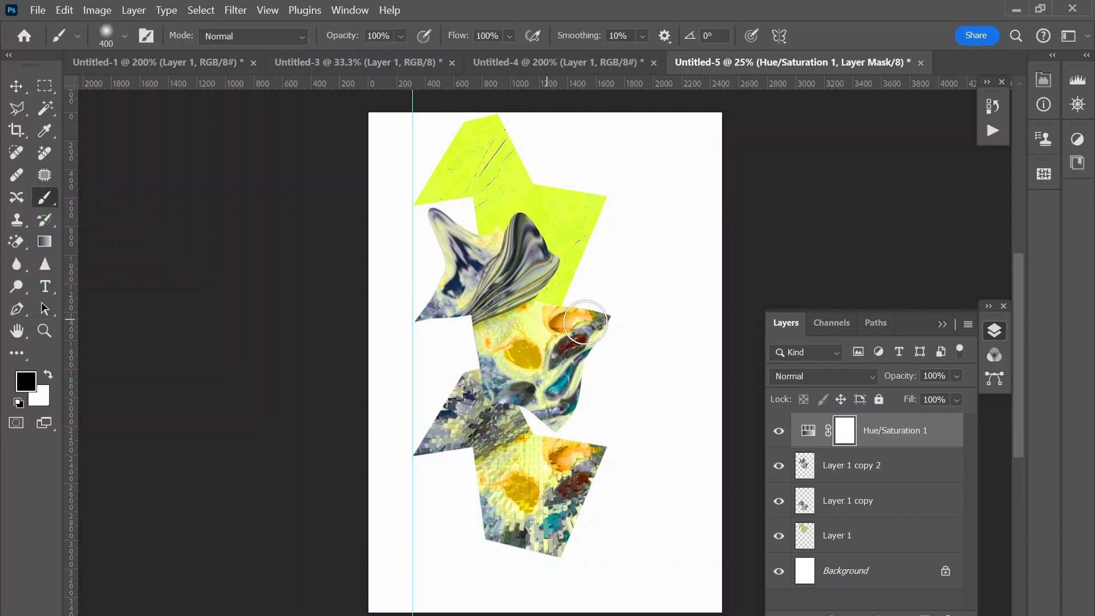
mouse_move(573, 254)
left_mouse_down()
mouse_move(526, 196)
mouse_move(588, 207)
mouse_move(492, 165)
mouse_move(513, 165)
mouse_move(477, 128)
mouse_move(453, 189)
mouse_move(428, 185)
mouse_move(483, 198)
mouse_move(485, 215)
mouse_move(507, 202)
left_mouse_up()
left_click_drag(588, 247, 572, 302)
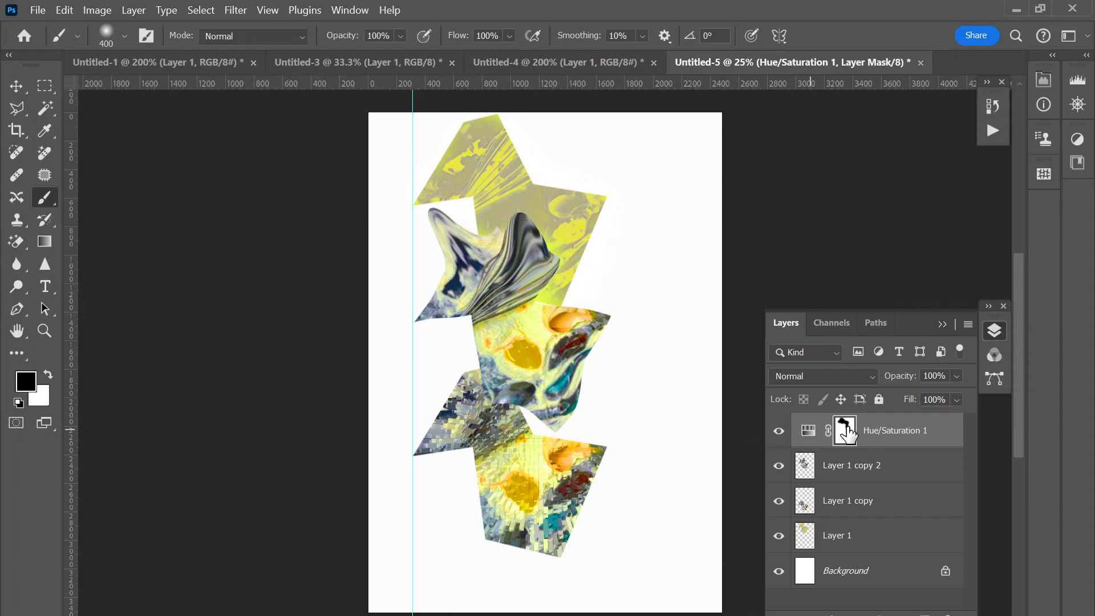
mouse_move(607, 279)
left_mouse_down()
mouse_move(576, 236)
mouse_move(556, 294)
left_mouse_up()
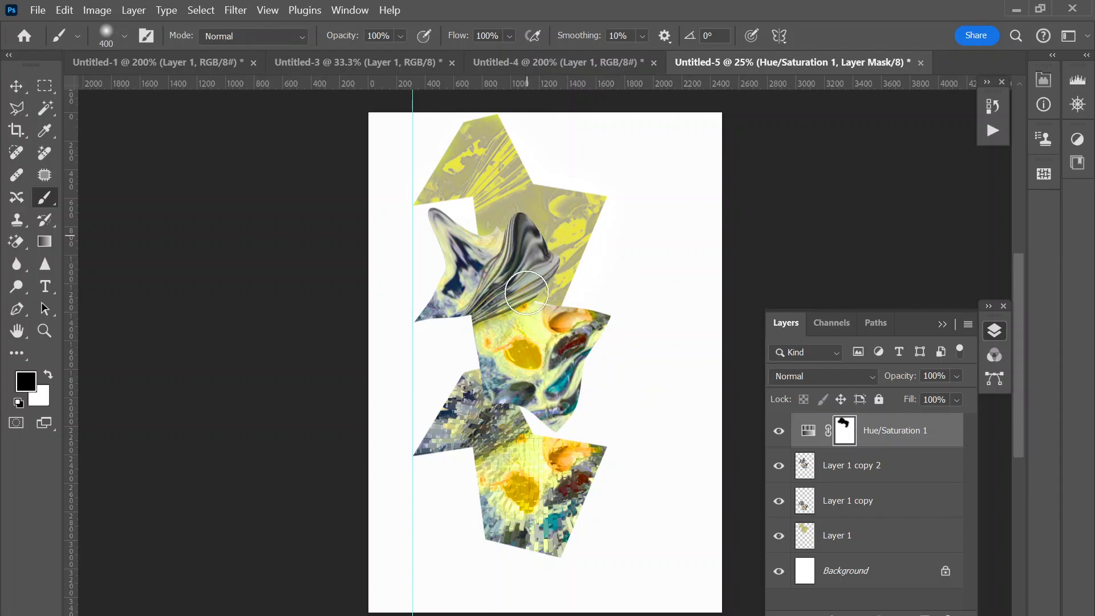
mouse_move(547, 490)
left_mouse_down()
mouse_move(552, 465)
mouse_move(527, 457)
mouse_move(559, 456)
mouse_move(533, 522)
mouse_move(543, 510)
mouse_move(570, 543)
mouse_move(487, 506)
mouse_move(445, 442)
mouse_move(534, 478)
mouse_move(495, 427)
mouse_move(506, 416)
mouse_move(463, 403)
mouse_move(465, 377)
mouse_move(419, 471)
left_mouse_up()
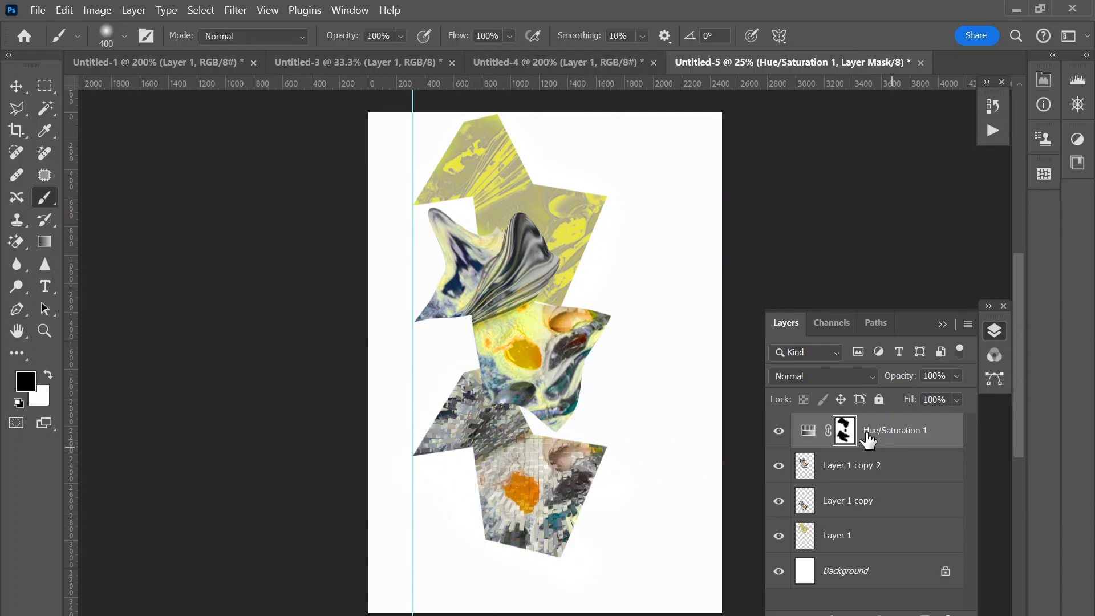
Paint white on the Hue/Saturation layer mask over parts of the lowest piece with a hard-edged 300 px Pencil tip at 100% hardness
left_click(48, 374)
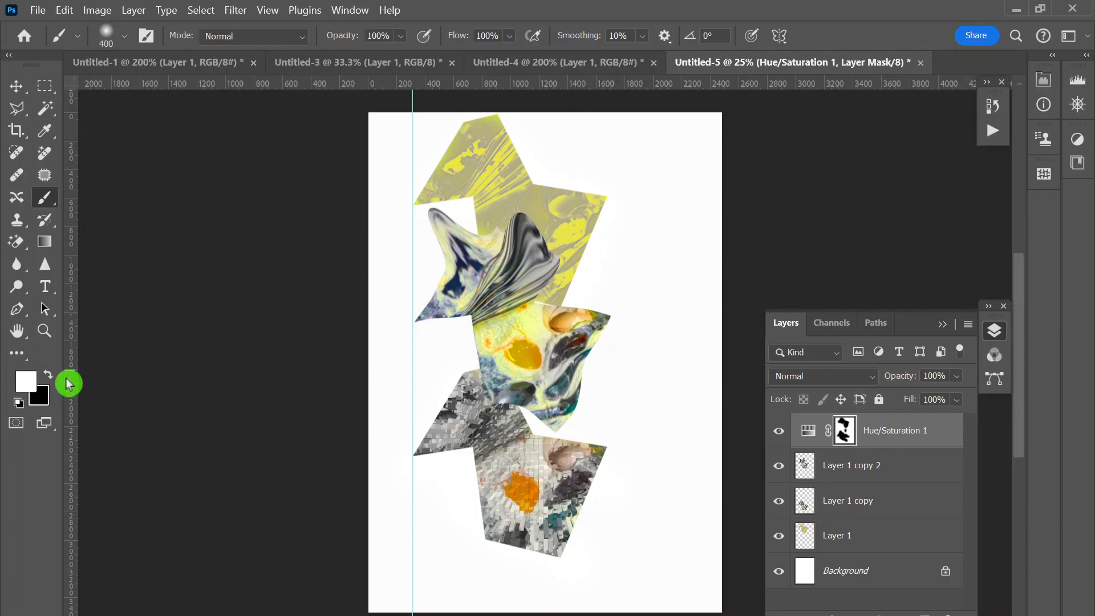
key("bracketright")
key("bracketright")
key("bracketright")
key("bracketright")
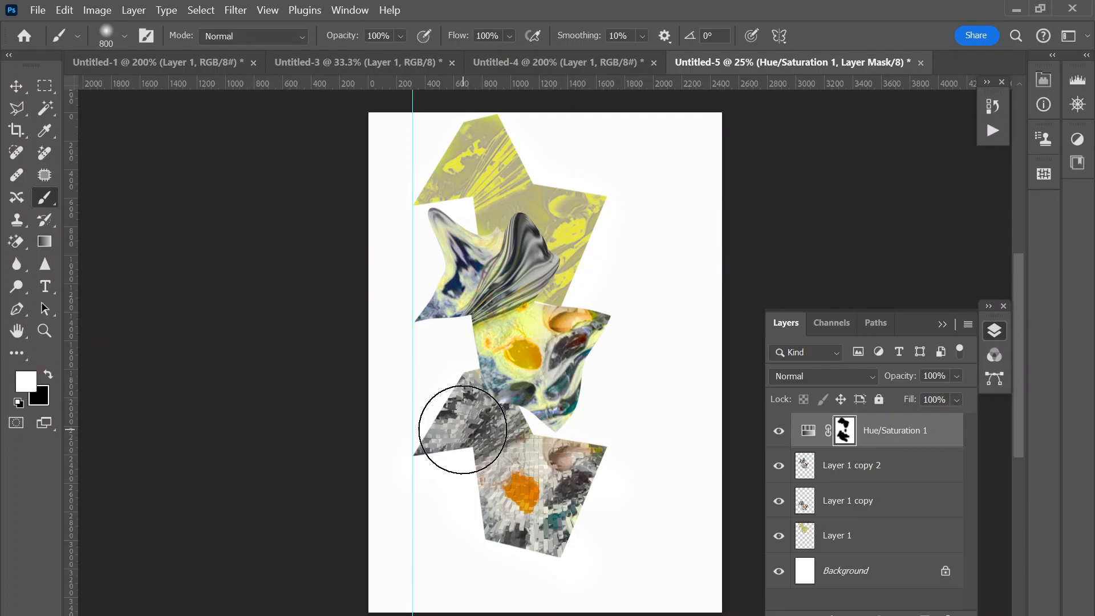
left_click(127, 40)
left_click_drag(102, 128, 151, 130)
left_click(92, 199)
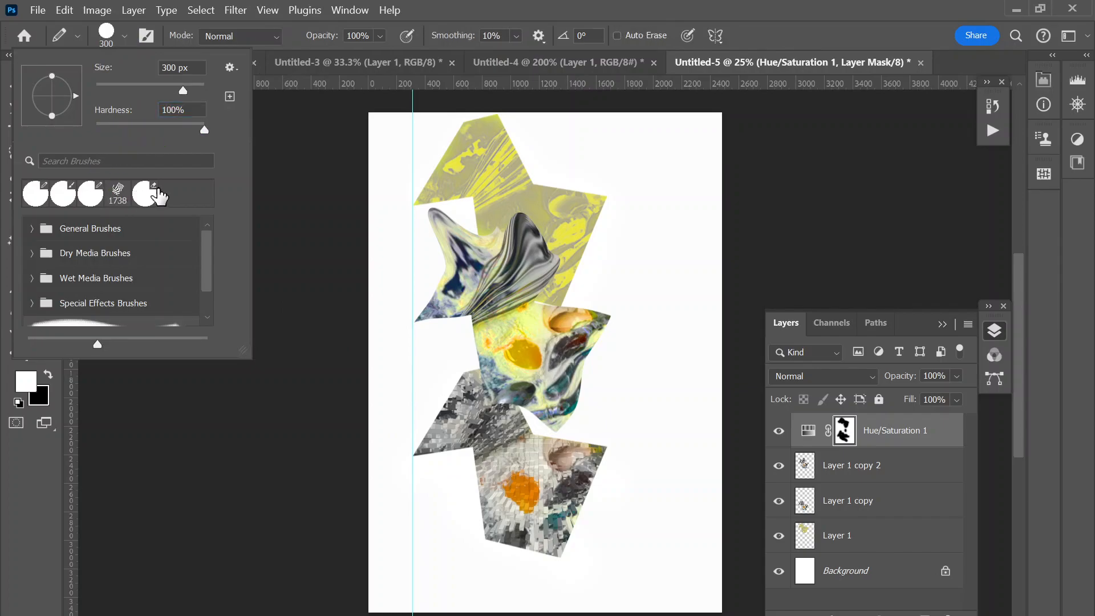
mouse_move(441, 436)
left_mouse_down()
mouse_move(416, 424)
mouse_move(494, 483)
mouse_move(528, 534)
mouse_move(600, 583)
mouse_move(455, 500)
mouse_move(579, 574)
mouse_move(438, 400)
mouse_move(442, 440)
mouse_move(473, 499)
mouse_move(516, 528)
left_mouse_up()
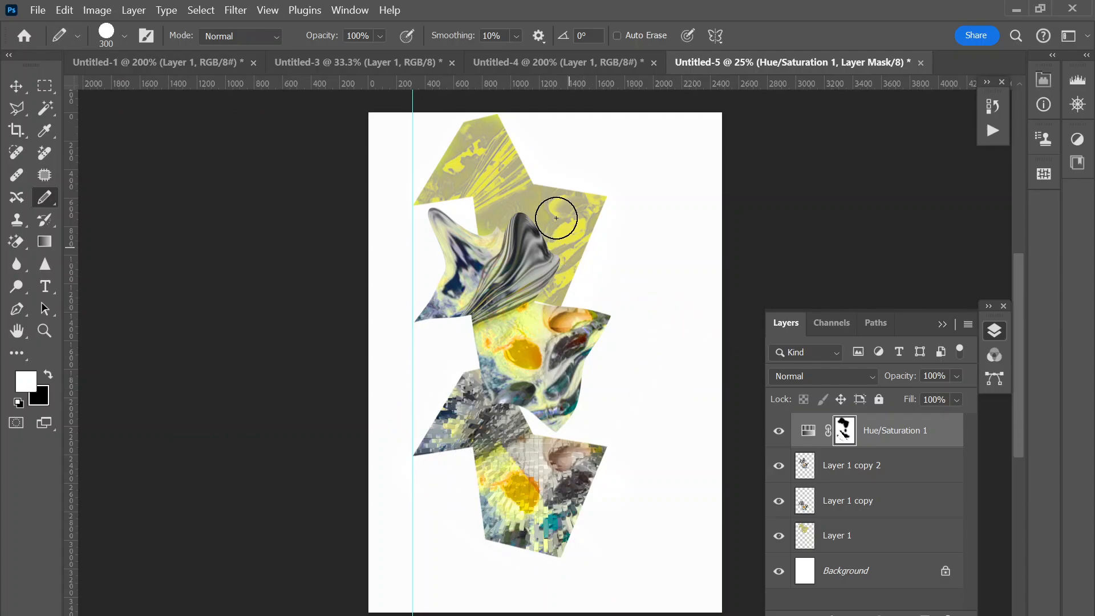
Set the blend mode of Layer 1 copy 2 to Difference
left_click(856, 502)
left_click(855, 474)
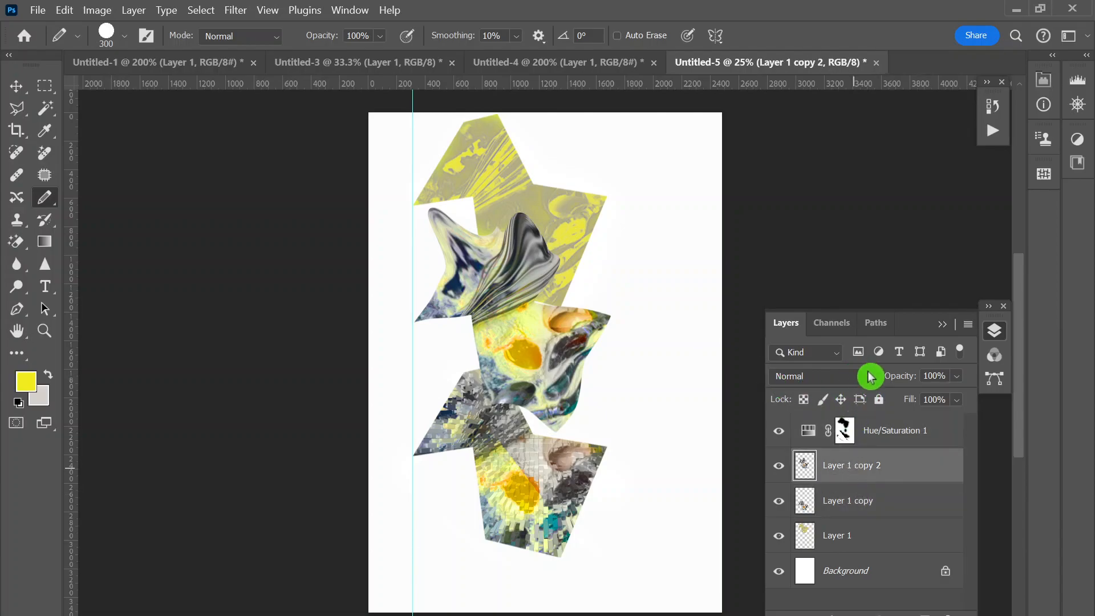
left_click(876, 380)
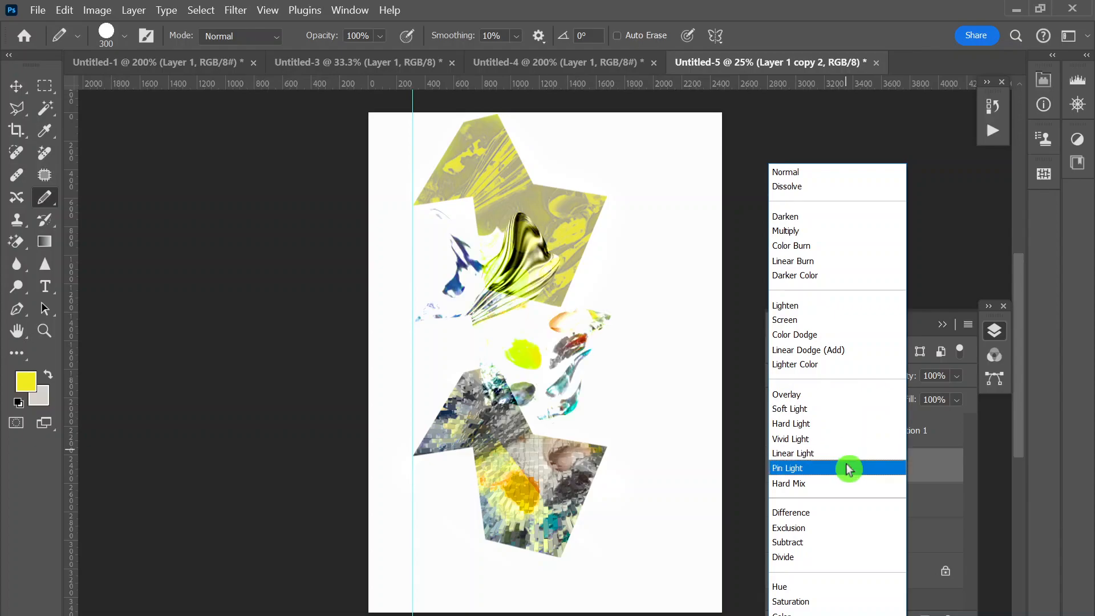
left_click(848, 519)
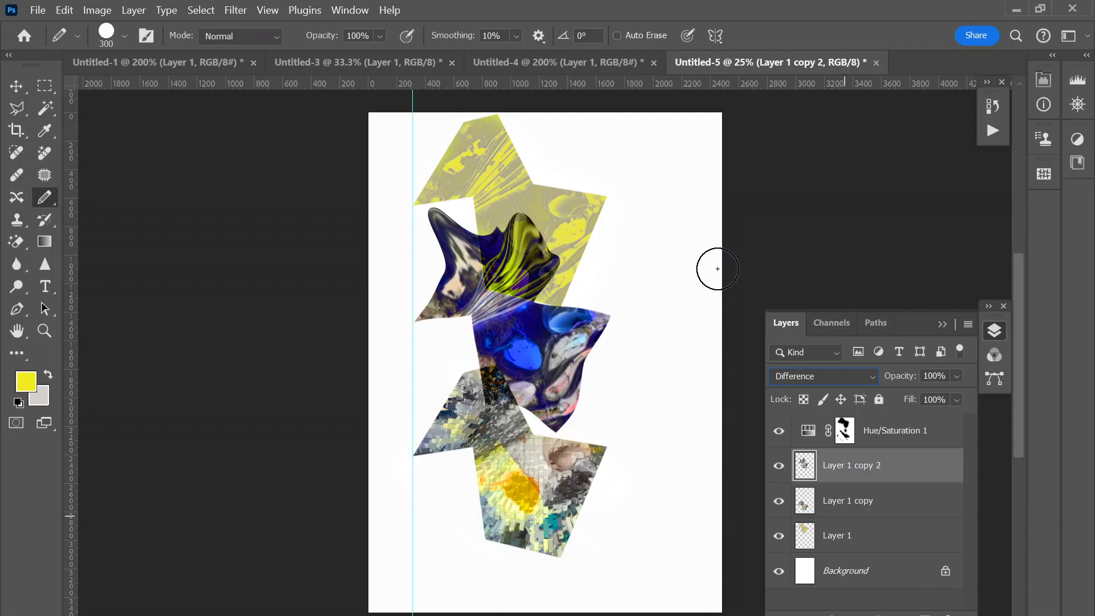
Review the earlier compositions in the other open documents and return to the Untitled-5 cut-out composition
left_click(942, 324)
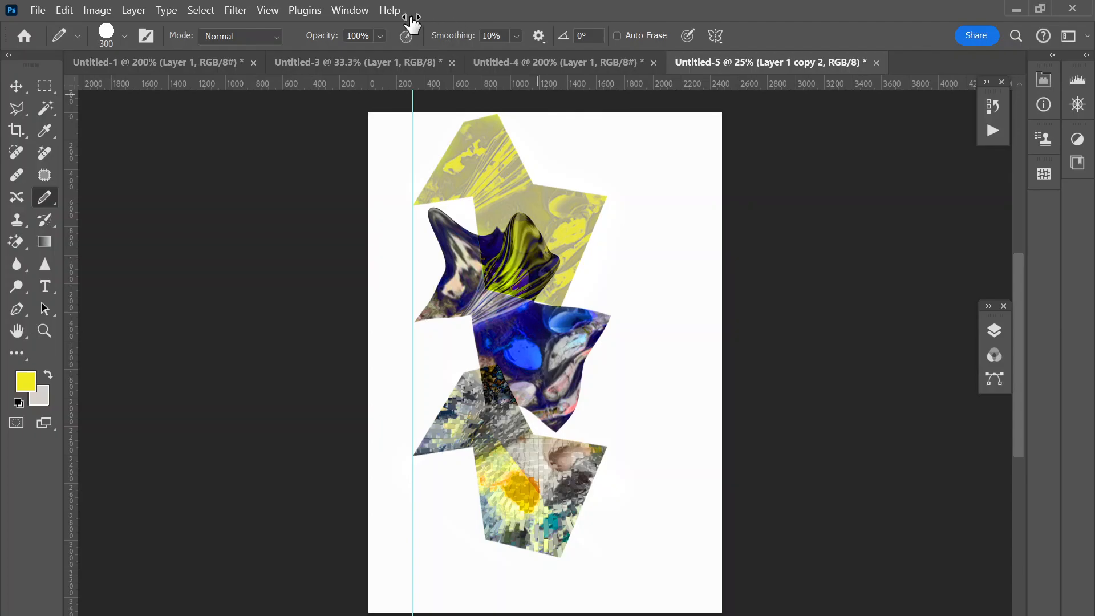
left_click(487, 59)
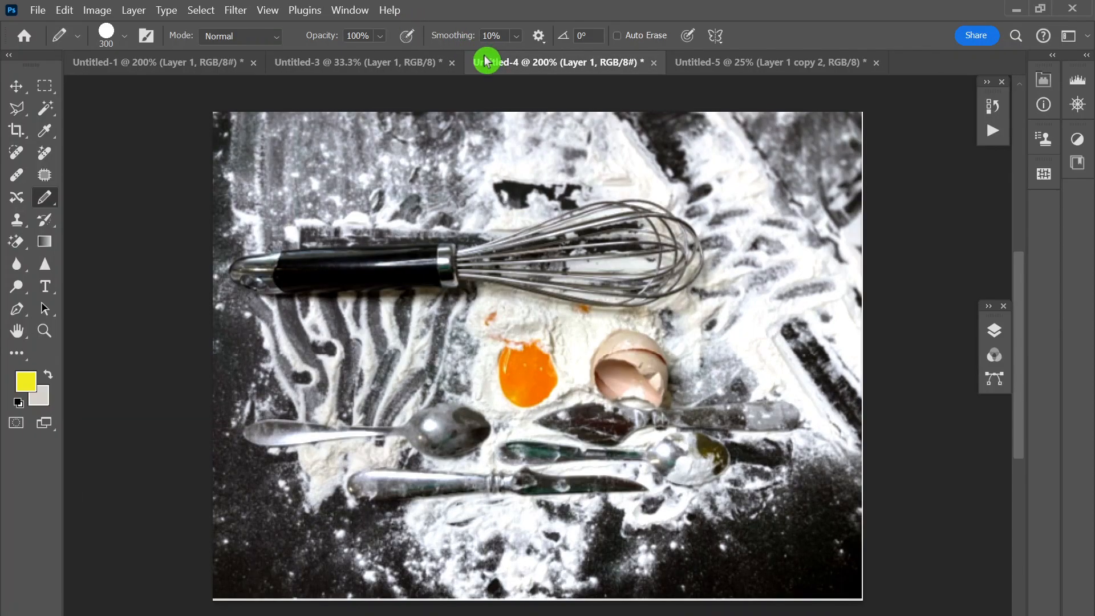
left_click(409, 63)
left_click(223, 63)
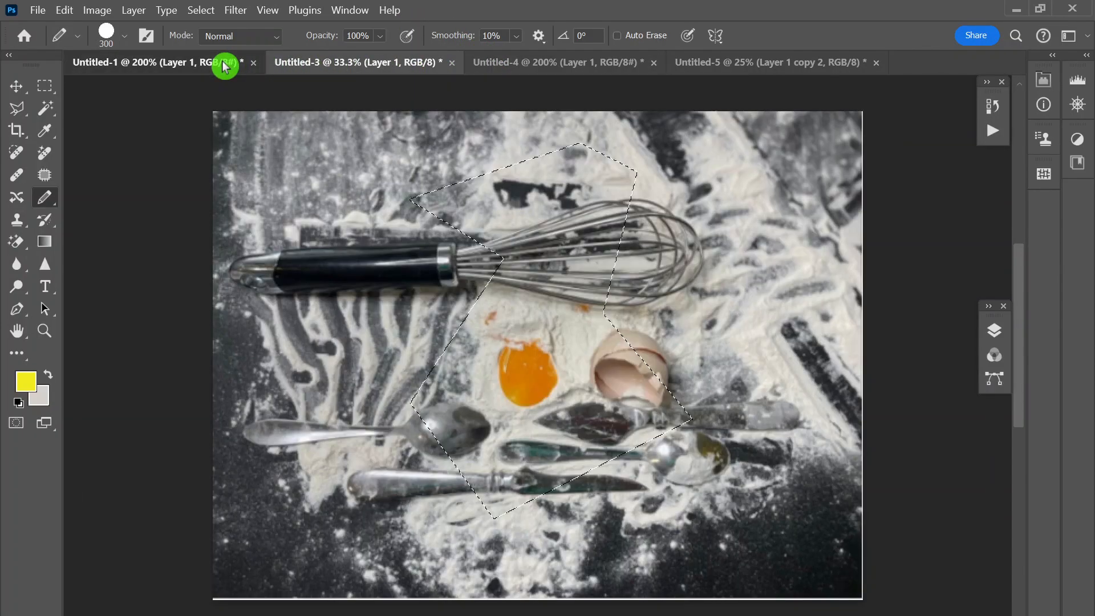
left_click(342, 67)
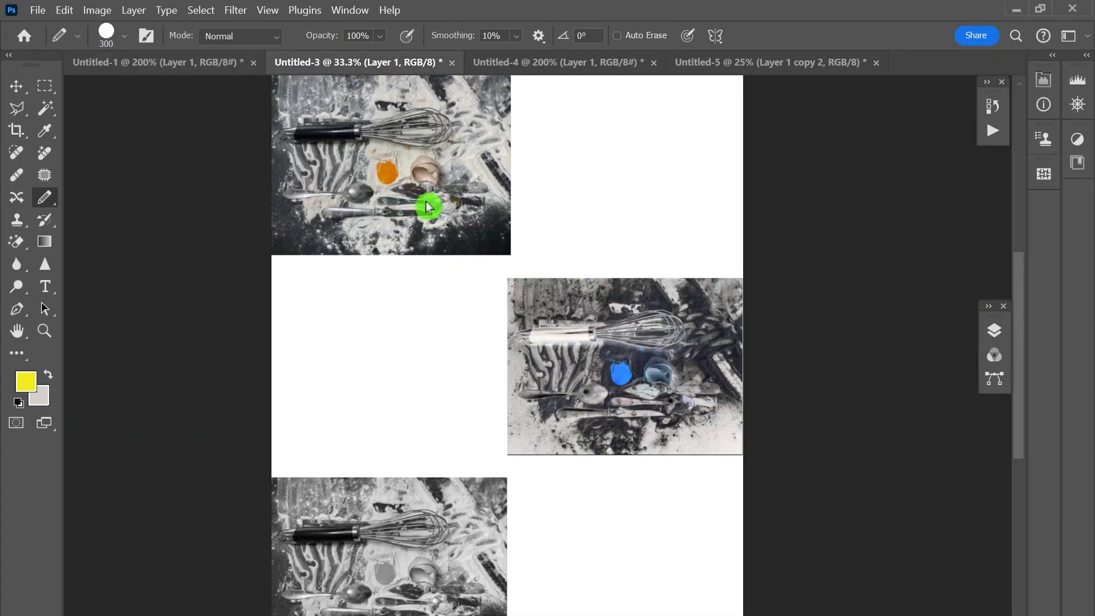
left_click(706, 68)
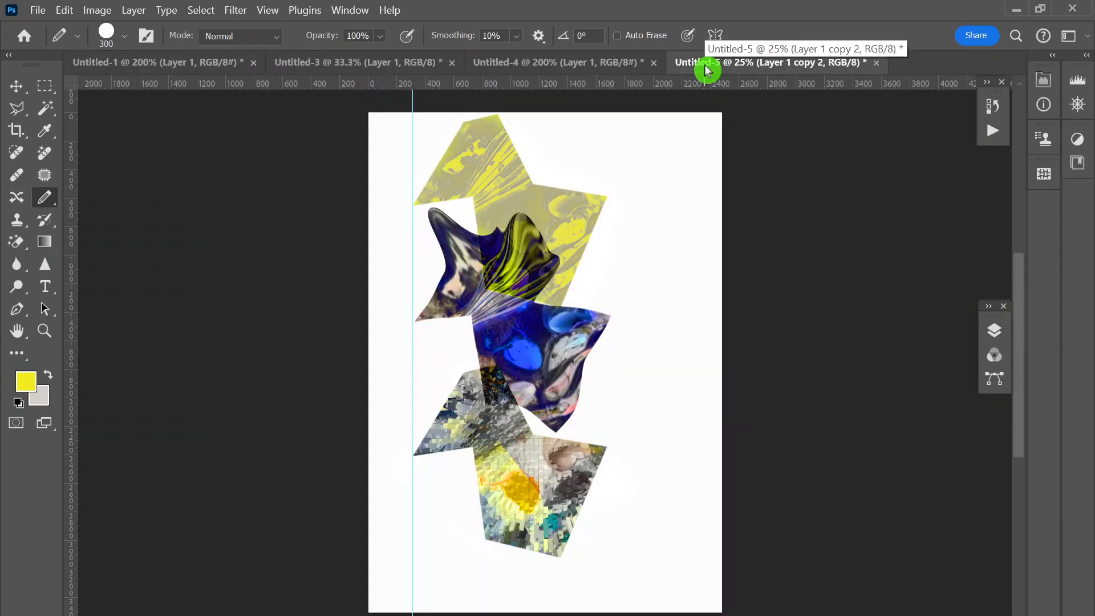